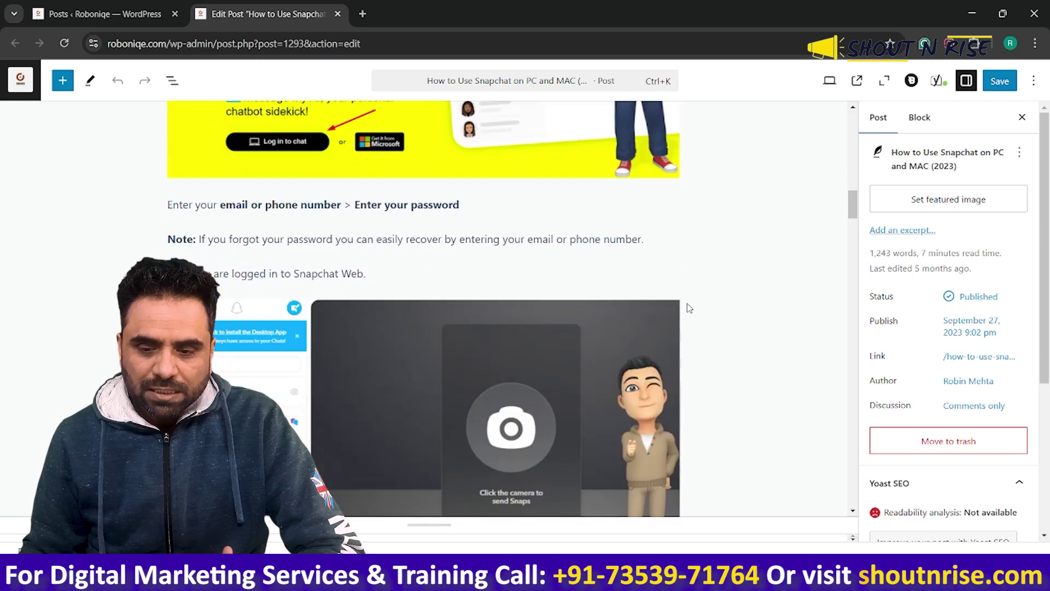
Step: Return to the beginning of the Snapchat post and open its Yoast SEO settings
scroll(689, 308, "up", 15)
scroll(689, 308, "up", 1)
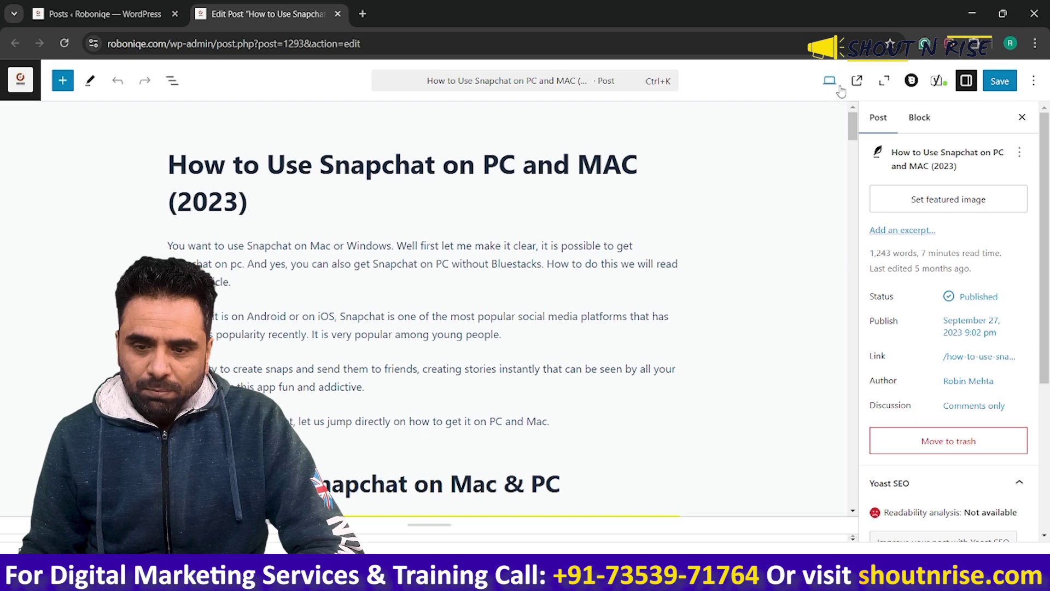
left_click(937, 82)
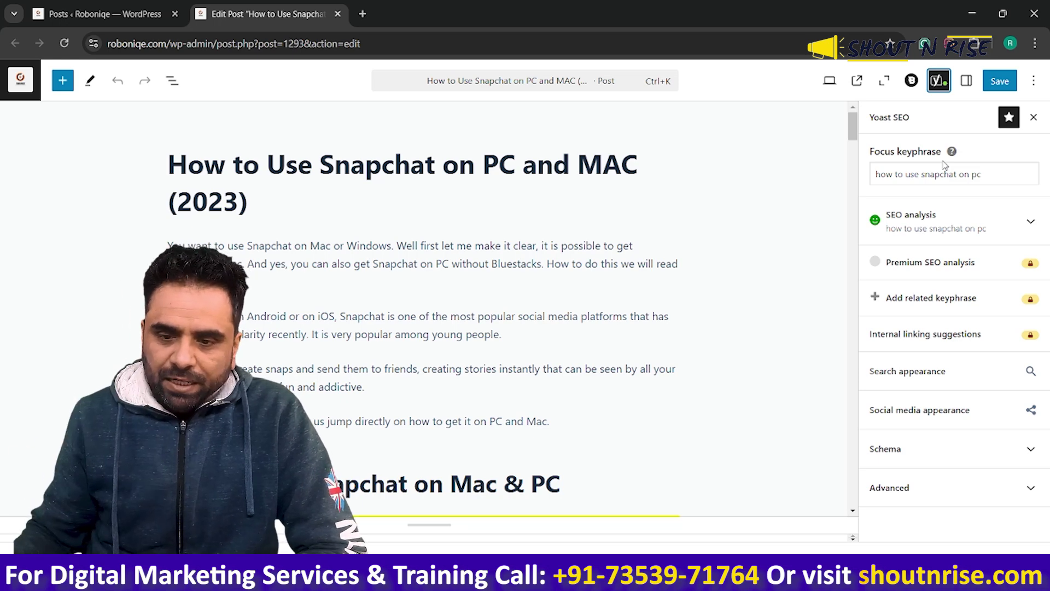
left_click(966, 81)
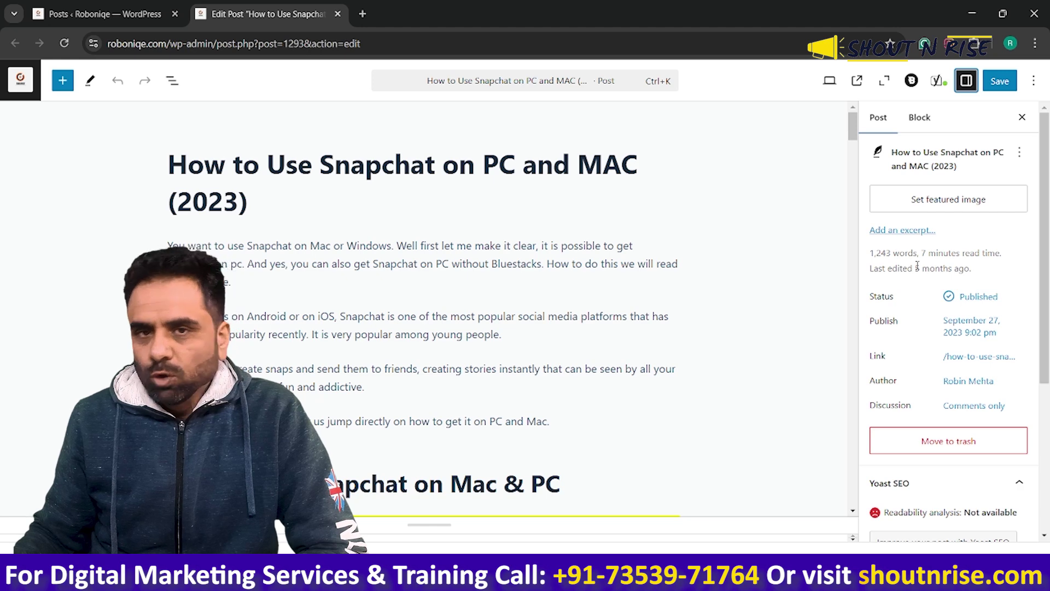
left_click(936, 82)
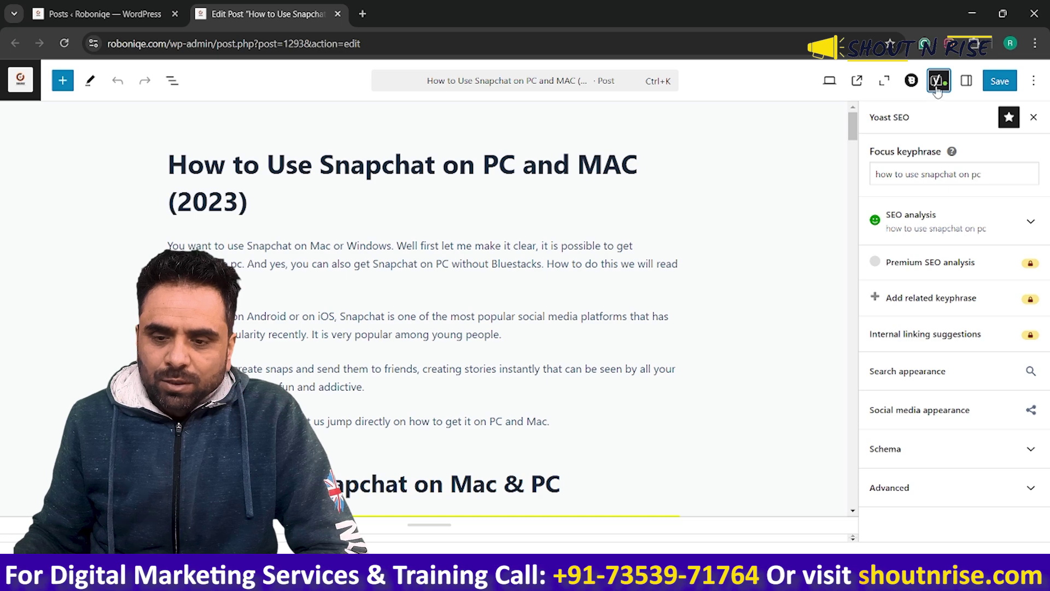
left_click(966, 84)
left_click(939, 85)
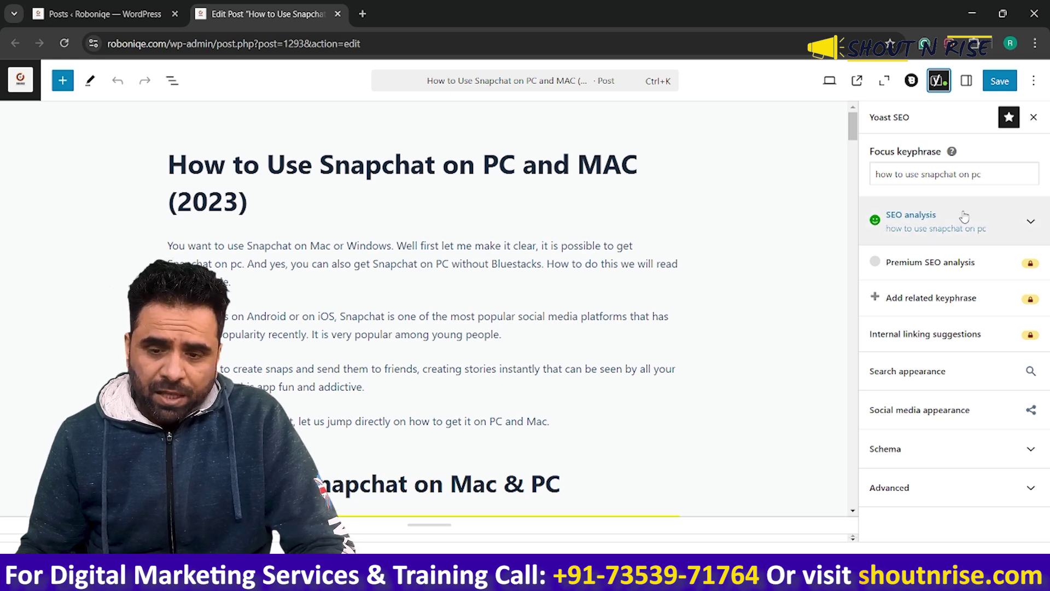
Step: Copy and clear the focus keyphrase, then restore it as "how to use snapchat on pc"
left_click_drag(990, 172, 874, 174)
key("ctrl+c")
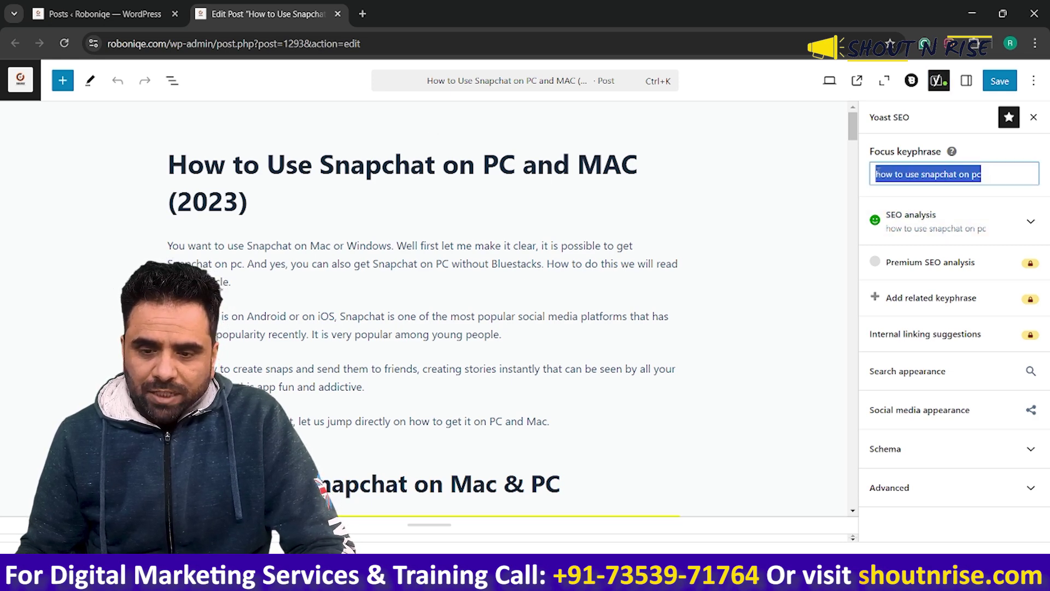
key("BackSpace")
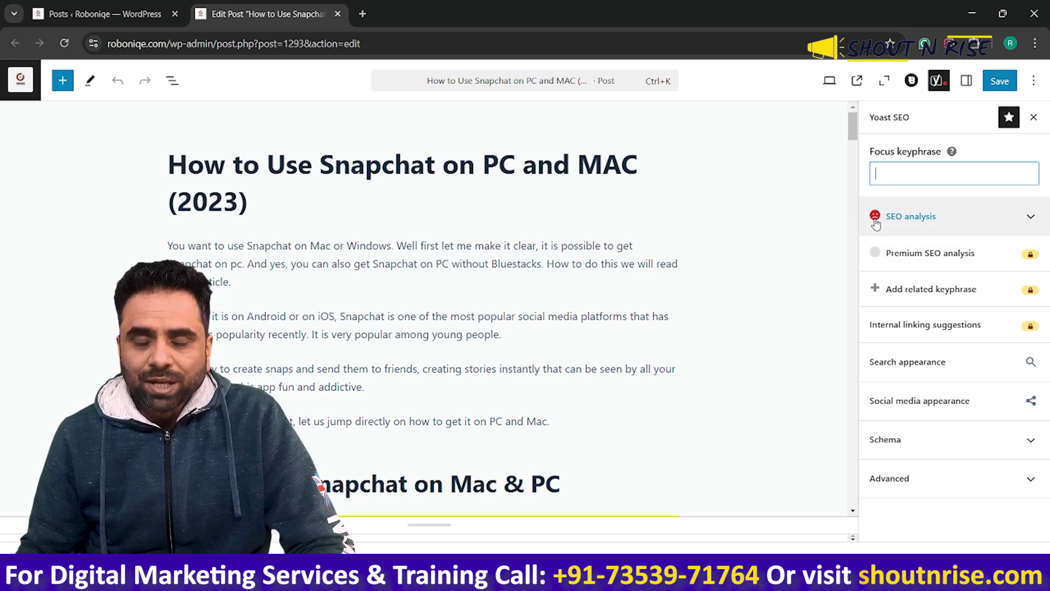
left_click(781, 215)
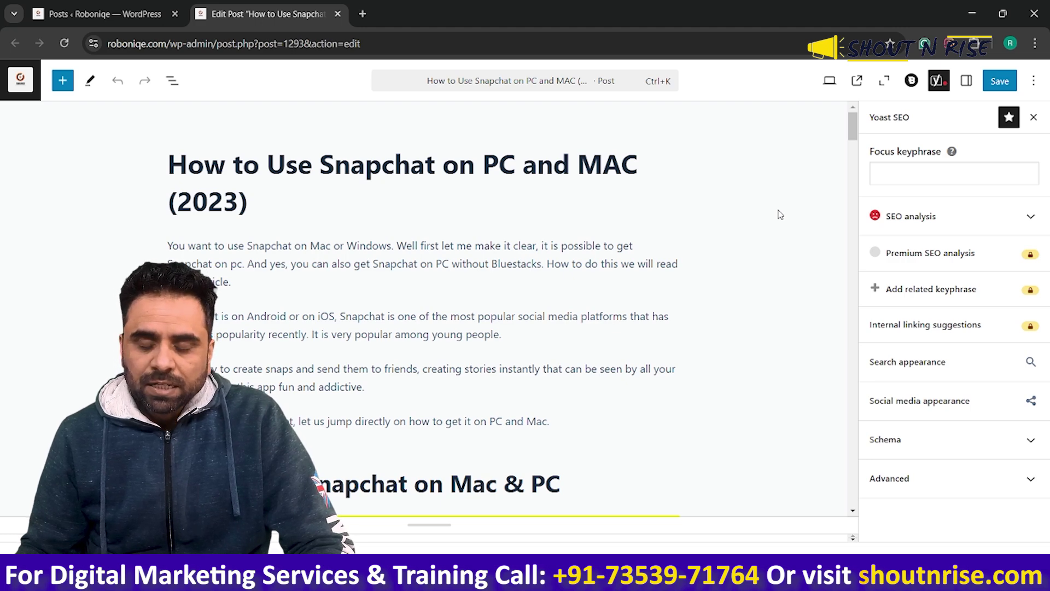
left_click(912, 179)
key("ctrl+v")
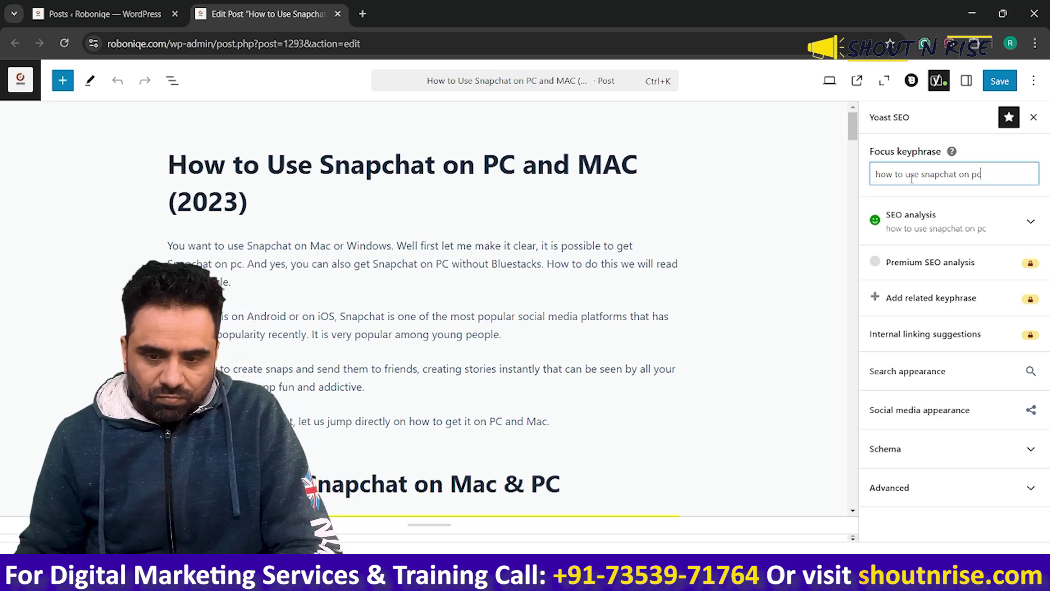
Step: Expand the SEO analysis and examine the keyphrase distribution problem in the analysis results
left_click(918, 222)
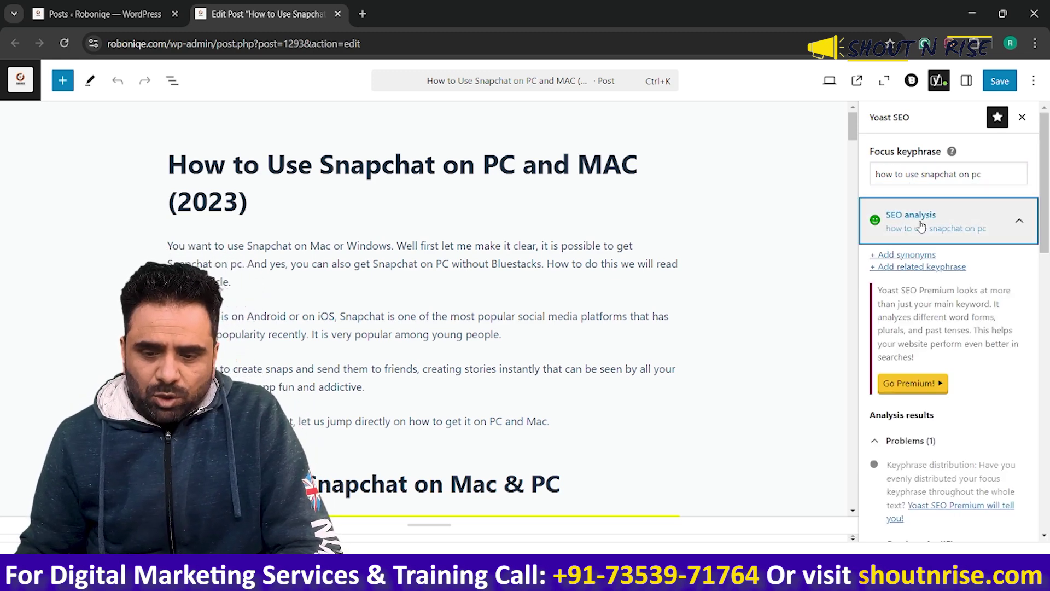
scroll(973, 284, "down", 4)
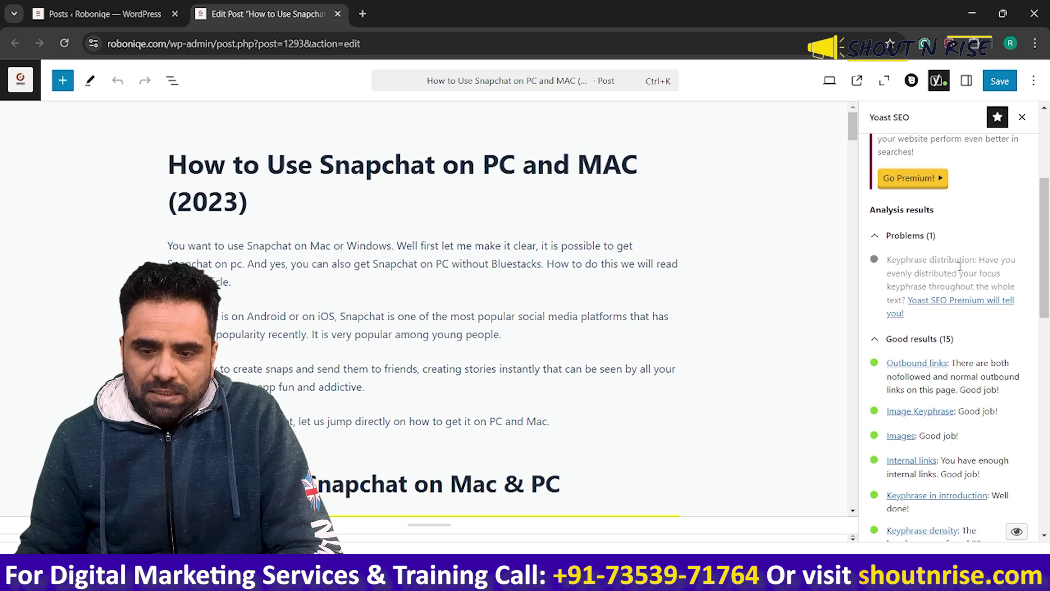
left_click_drag(887, 260, 1018, 280)
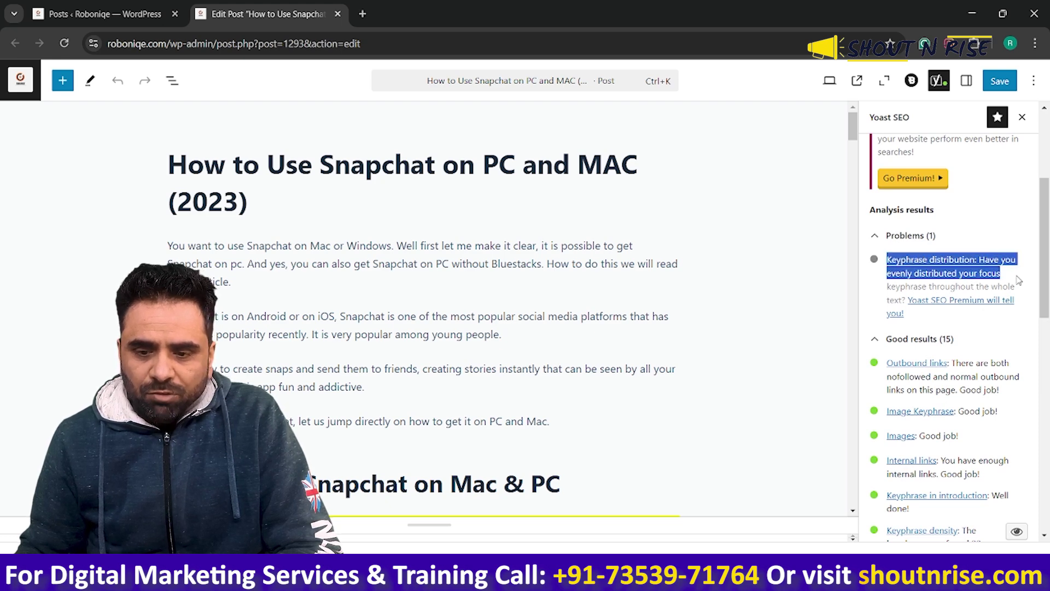
left_click(960, 281)
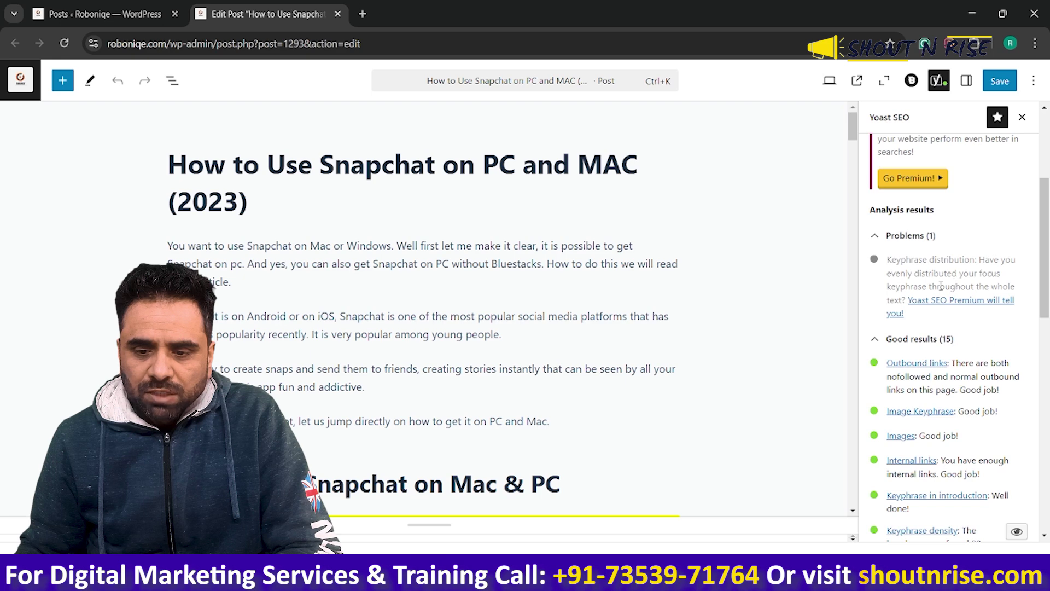
left_click_drag(941, 286, 1000, 287)
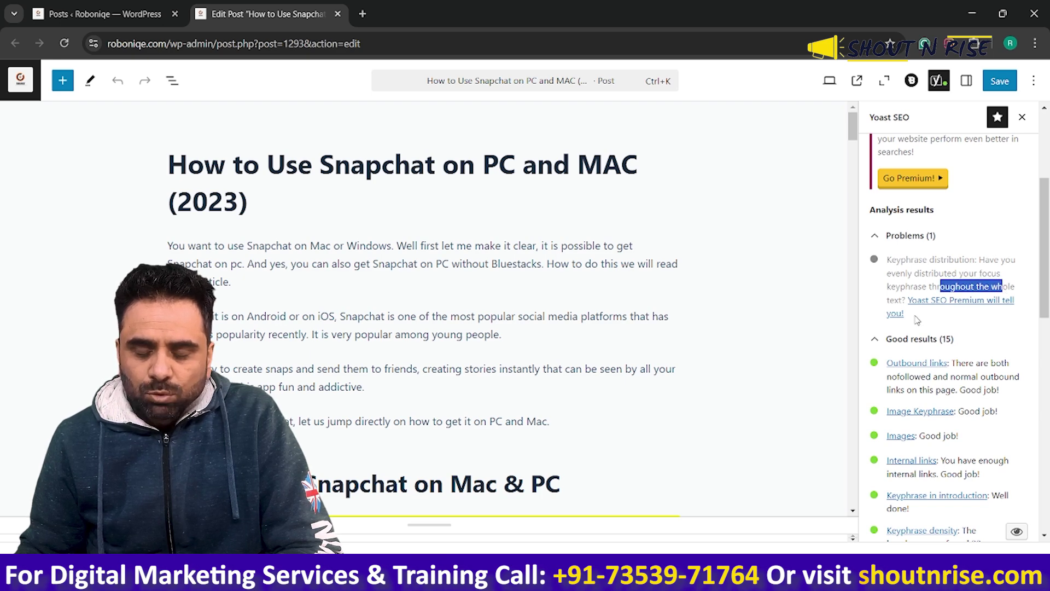
left_click_drag(886, 259, 998, 261)
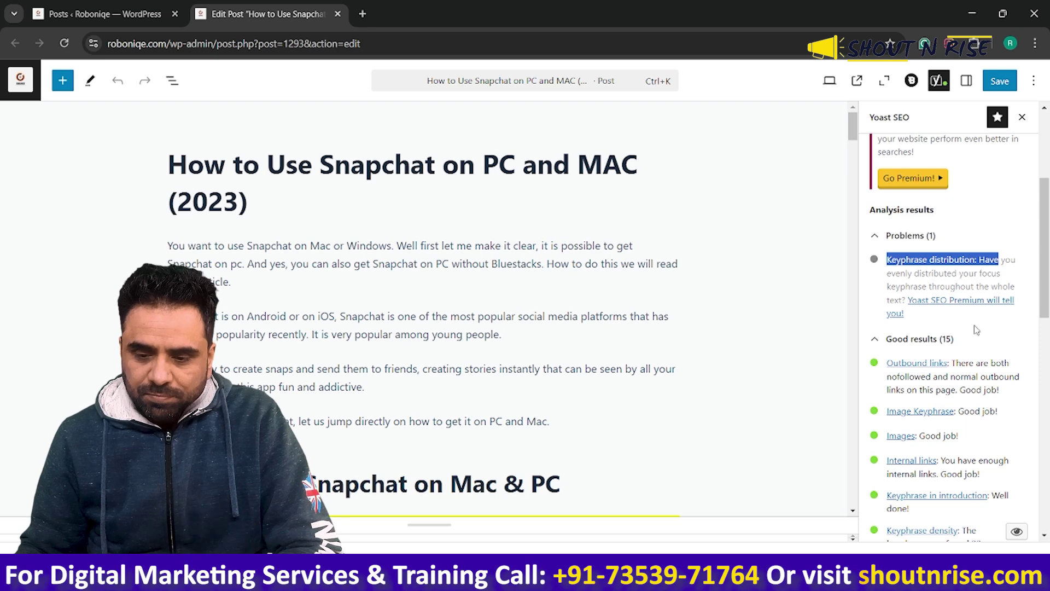
Step: Review the outbound links result and open the post's Techcrunch link in a new tab
scroll(977, 328, "down", 1)
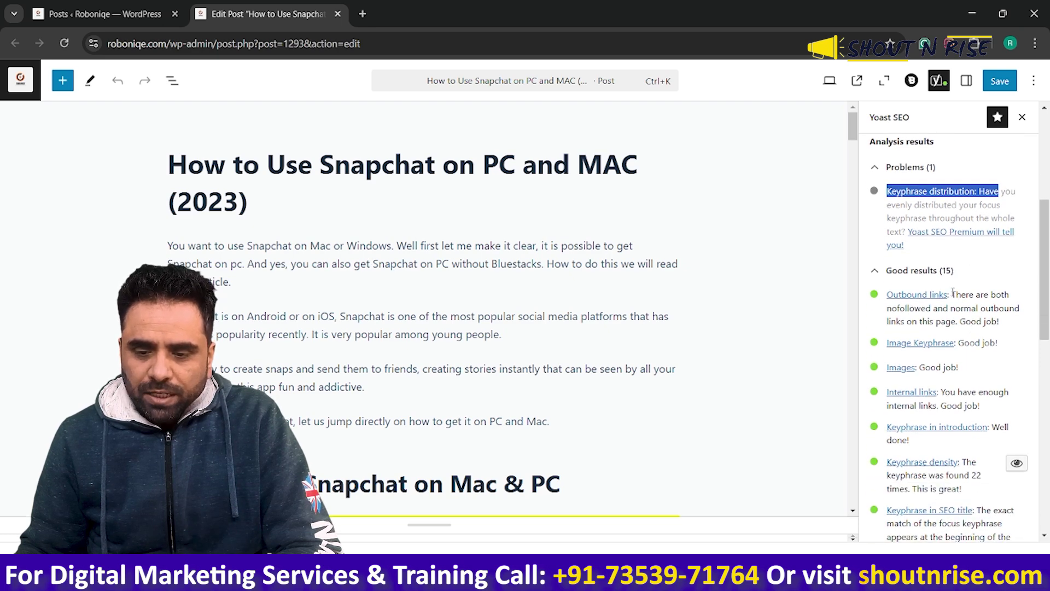
left_click_drag(953, 294, 1010, 322)
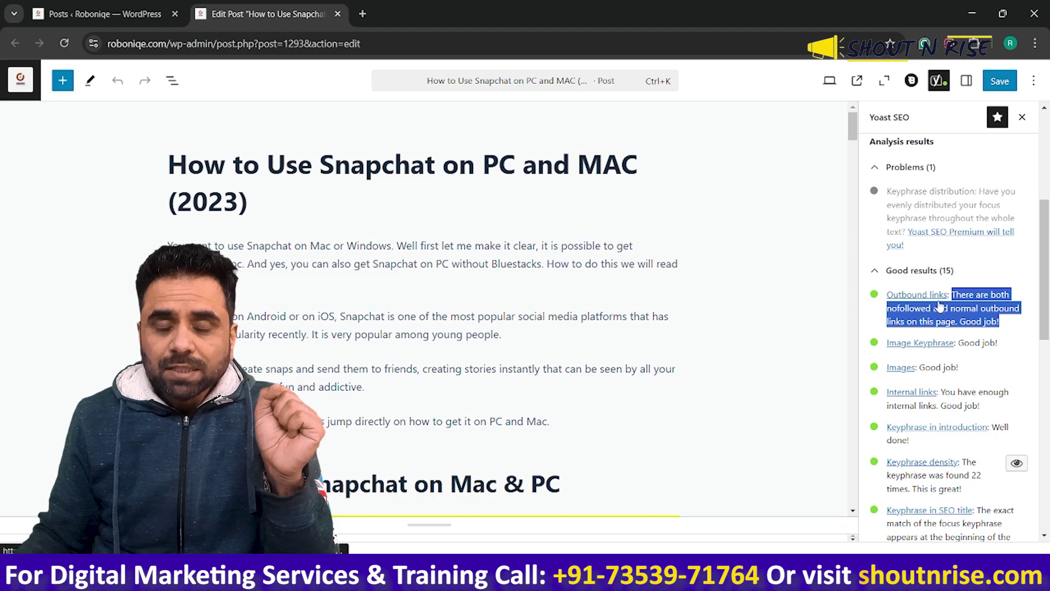
scroll(820, 331, "down", 15)
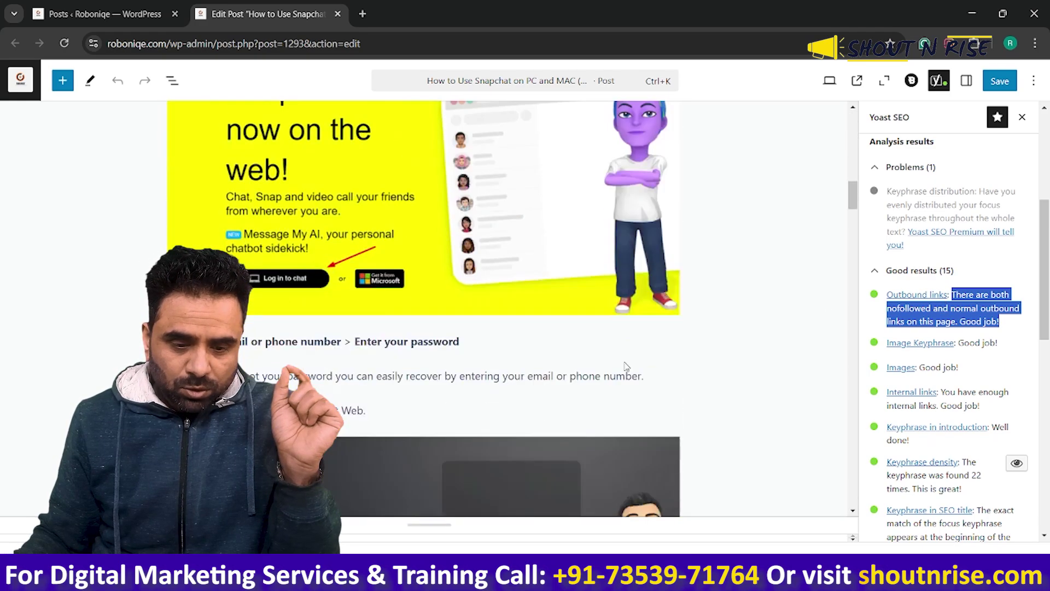
scroll(626, 366, "down", 5)
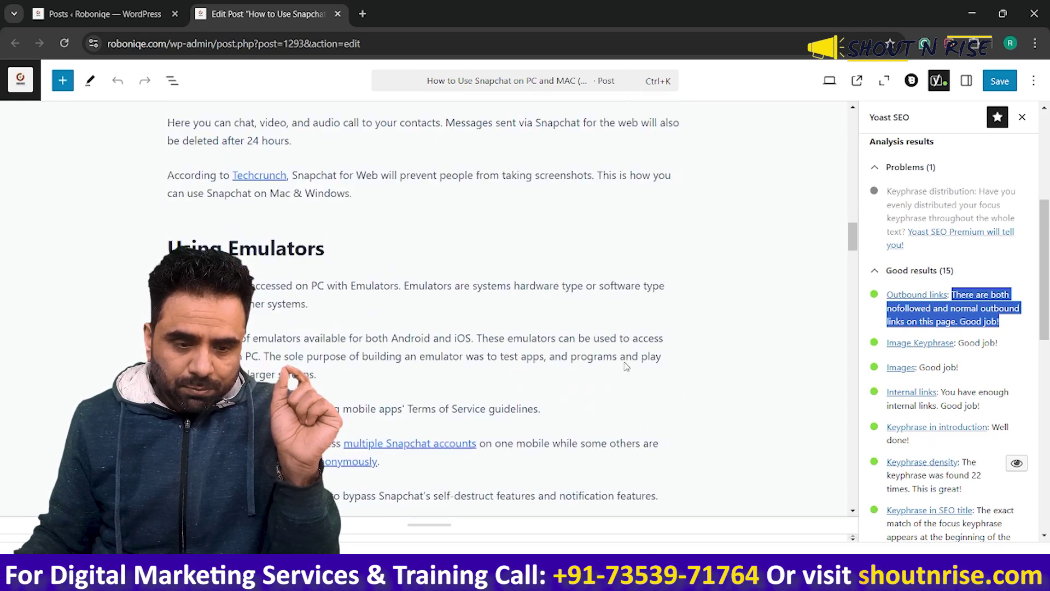
left_click(268, 174)
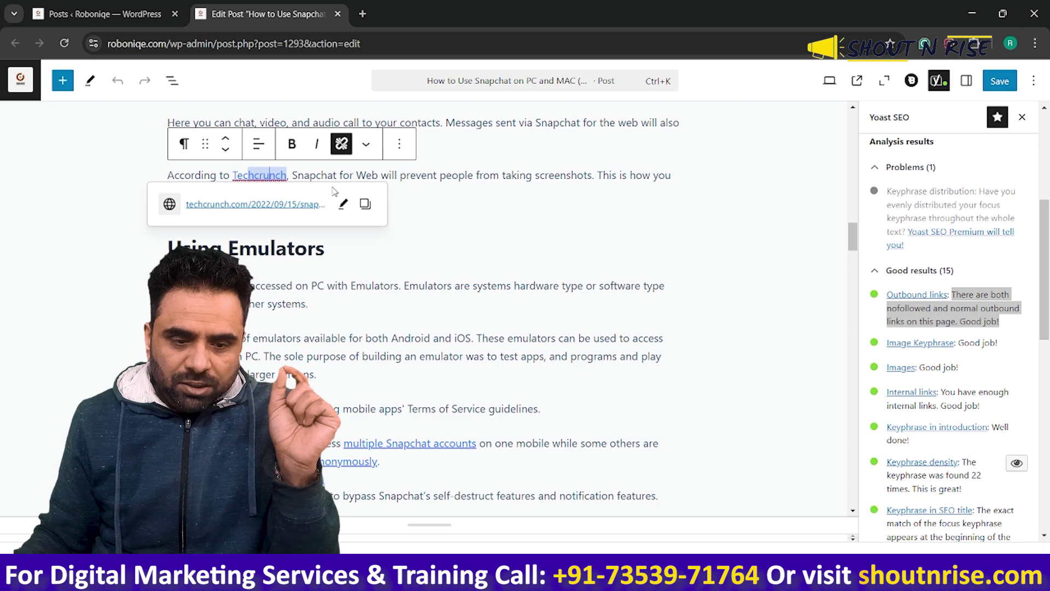
left_click(457, 176)
left_click(255, 175)
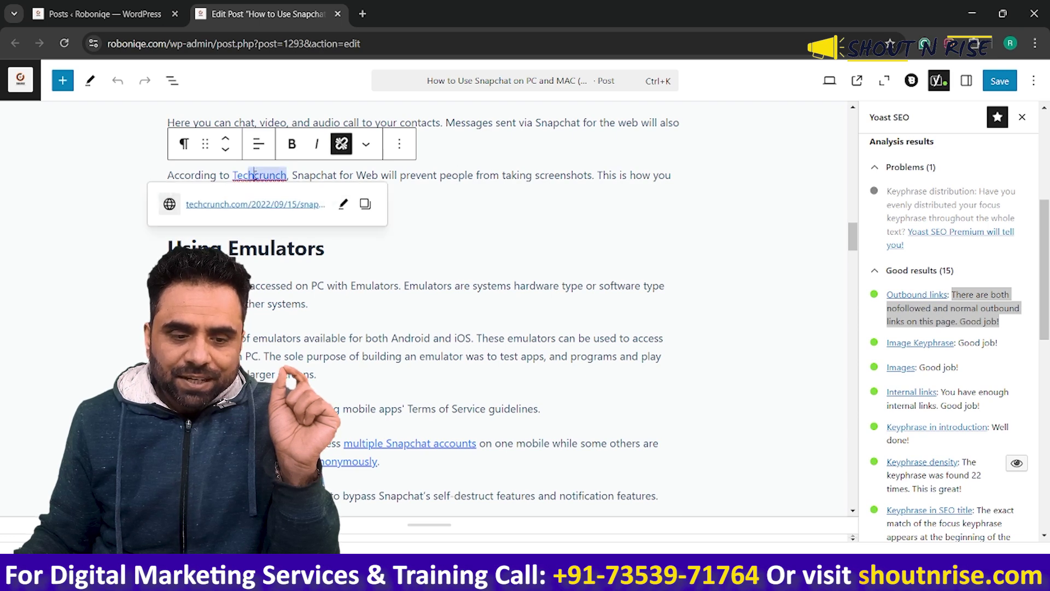
right_click(263, 212)
left_click(298, 222)
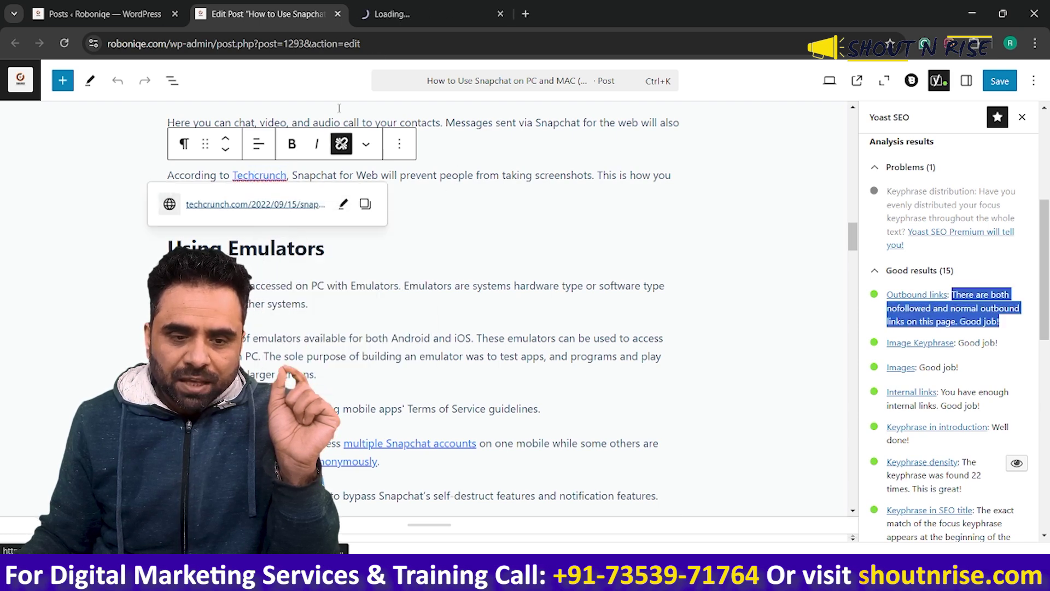
Step: Examine the linked TechCrunch article on Snapchat for Web against the sentence citing it in the post, ending back in the post editor
left_click(403, 6)
left_click(306, 13)
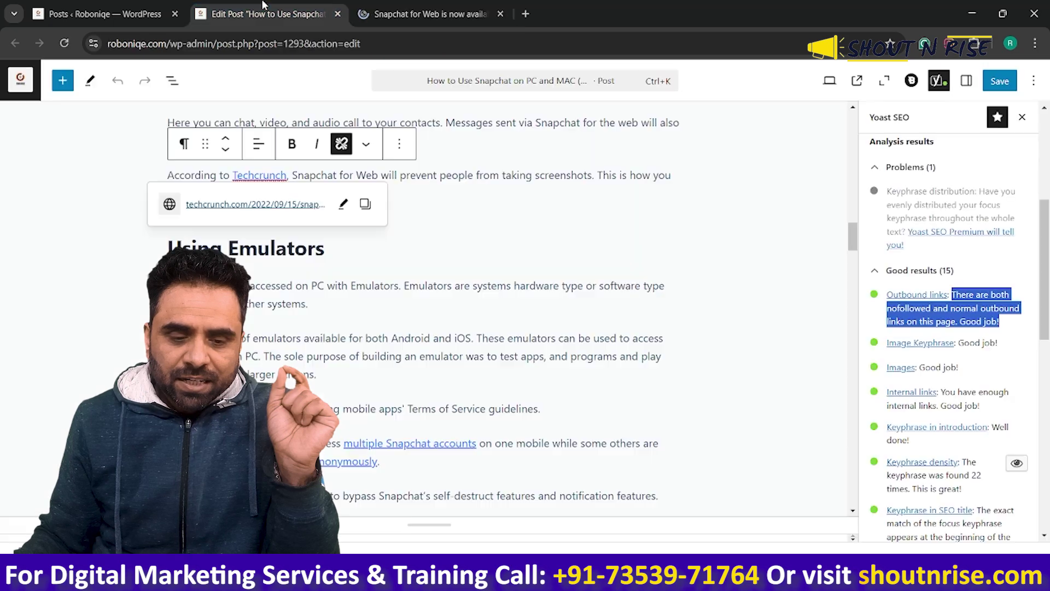
left_click(490, 175)
scroll(480, 277, "up", 2)
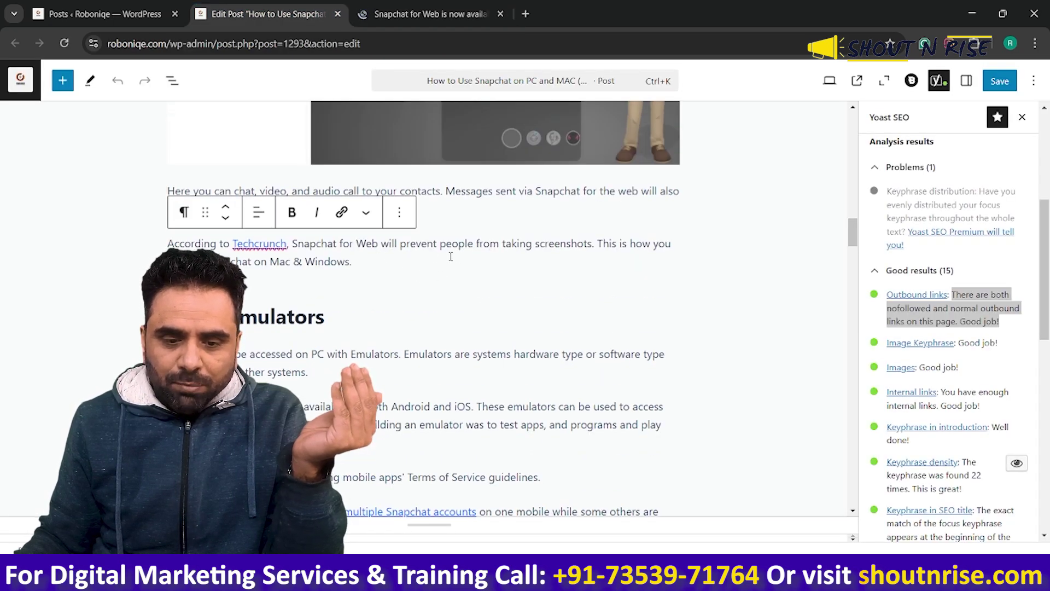
left_click(385, 5)
scroll(540, 336, "down", 5)
scroll(541, 339, "down", 2)
scroll(540, 343, "down", 8)
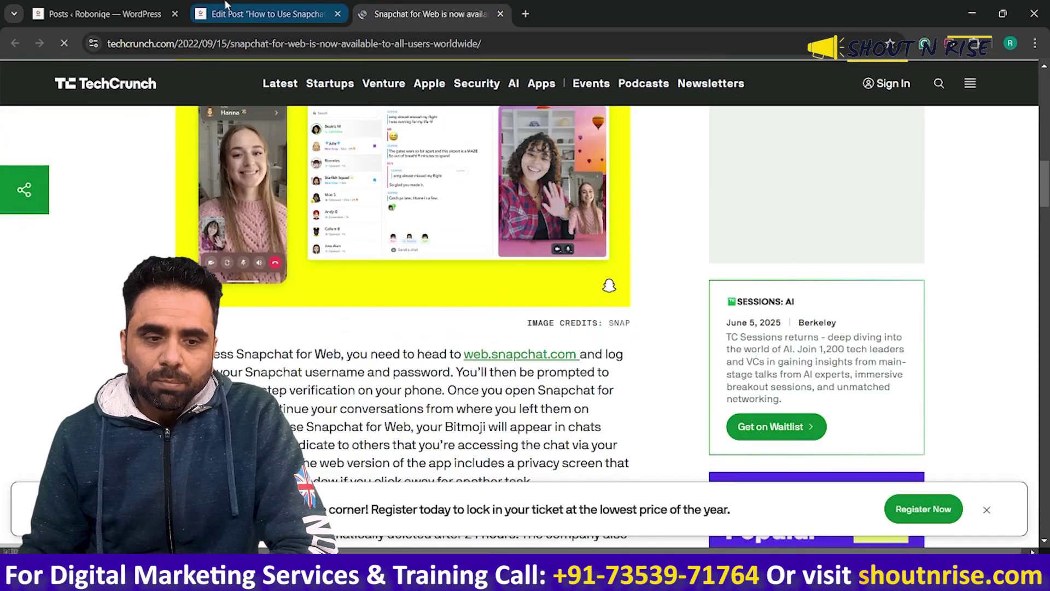
left_click(268, 13)
left_click(713, 228)
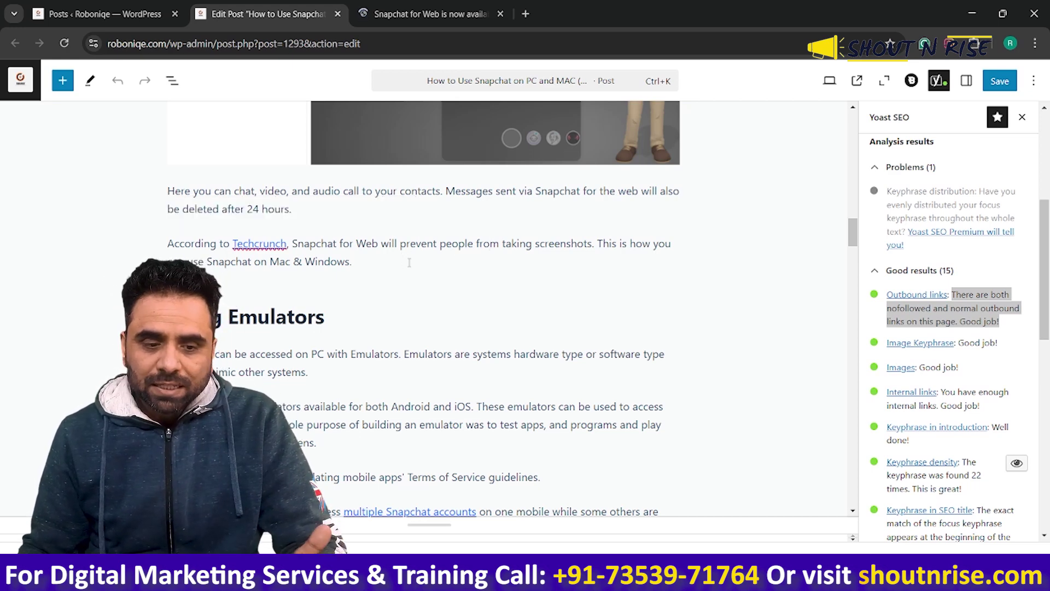
left_click(452, 7)
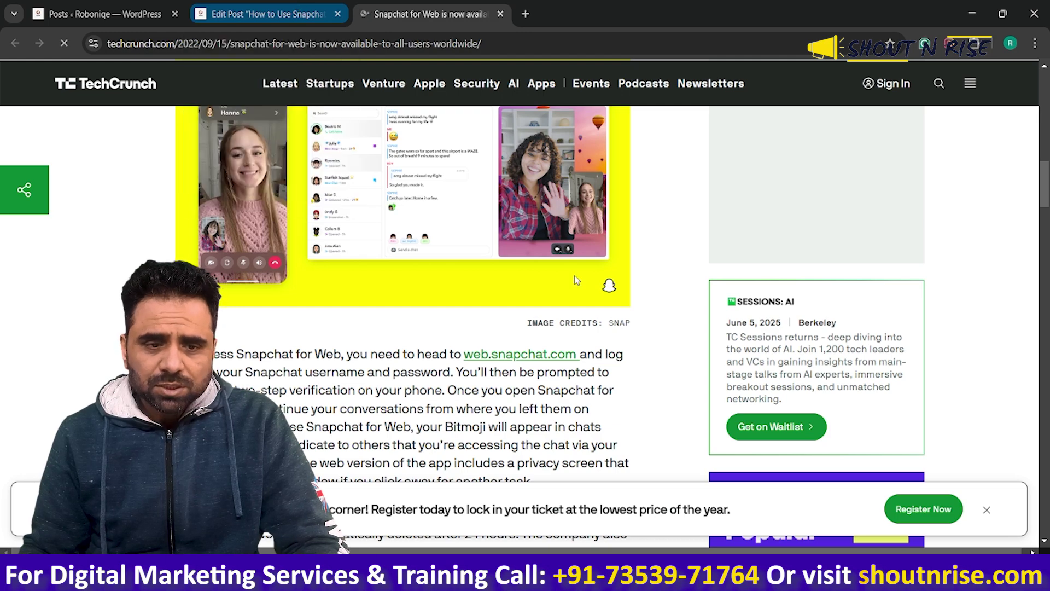
left_click(295, 5)
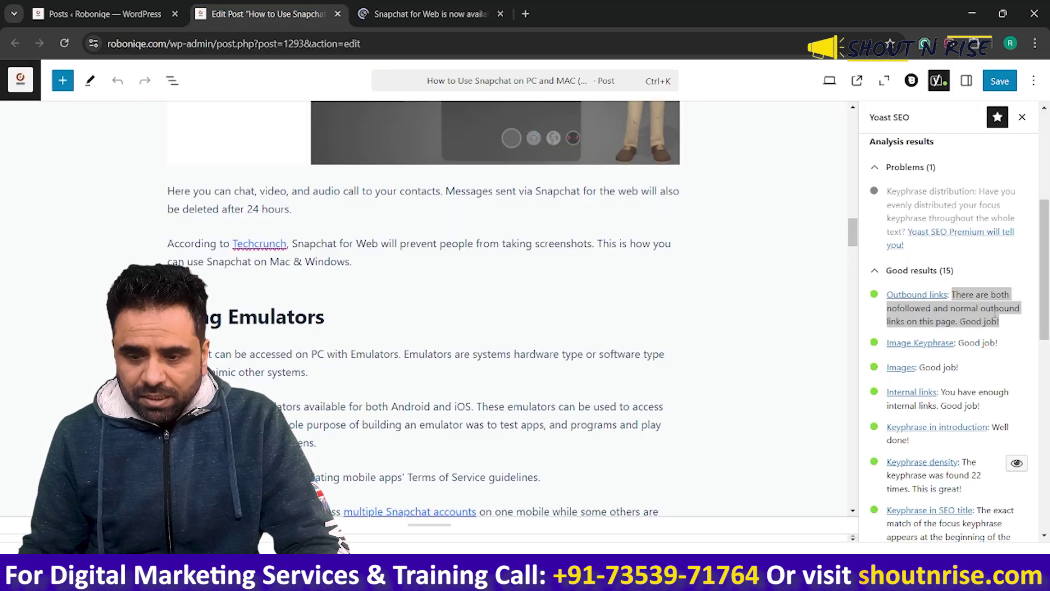
Step: Examine the wording on nofollowed and normal links in the outbound links result
left_click(975, 327)
left_click_drag(900, 306, 1005, 308)
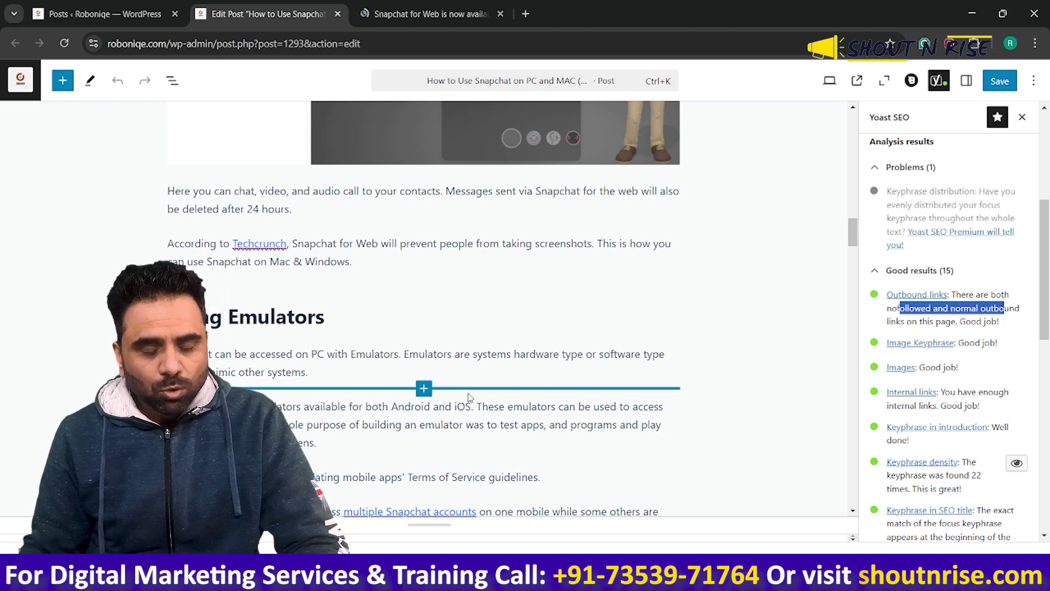
left_click(920, 314)
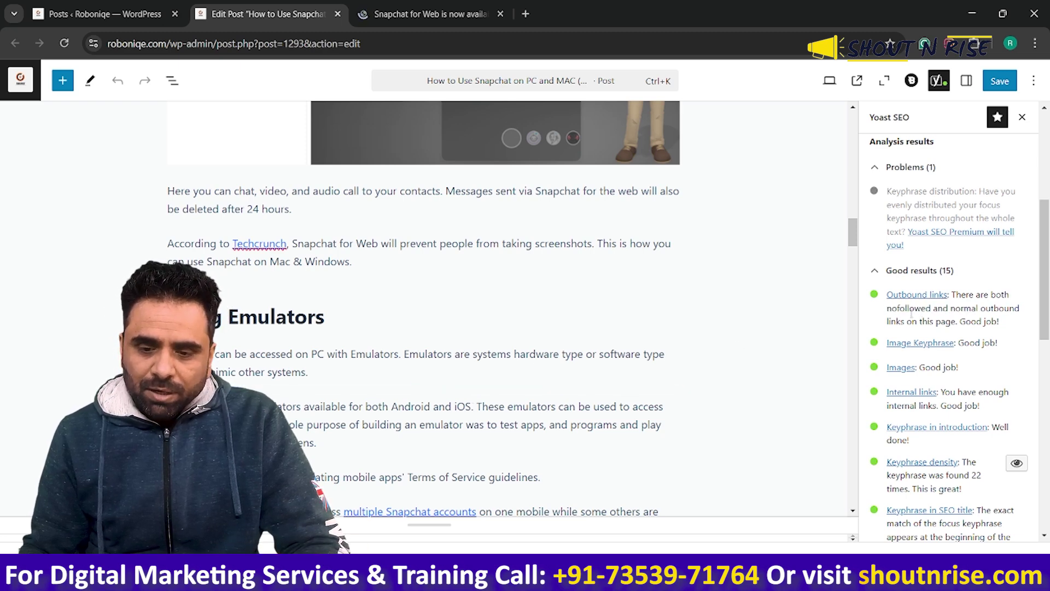
left_click_drag(887, 310, 926, 309)
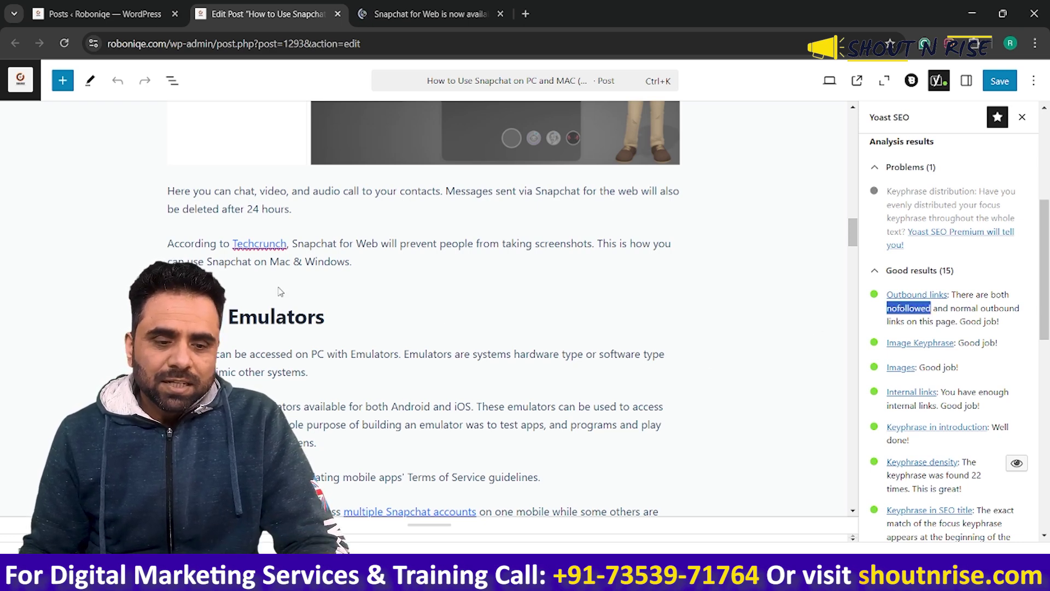
Step: Inspect the link settings of the "BlueStacks official website" link, including its nofollow option, and close them without changes
scroll(424, 387, "down", 10)
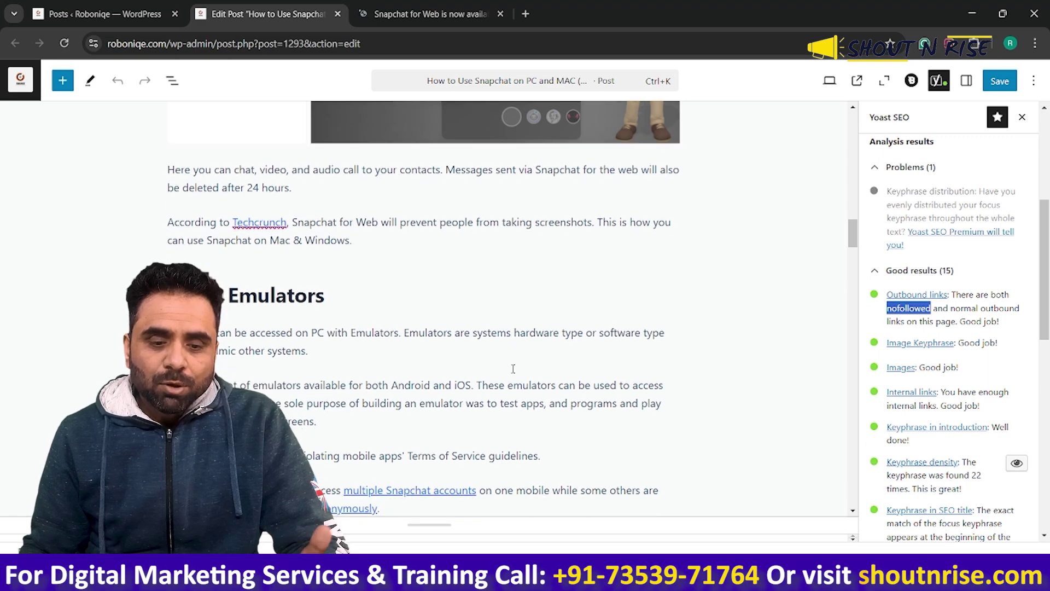
scroll(513, 373, "down", 10)
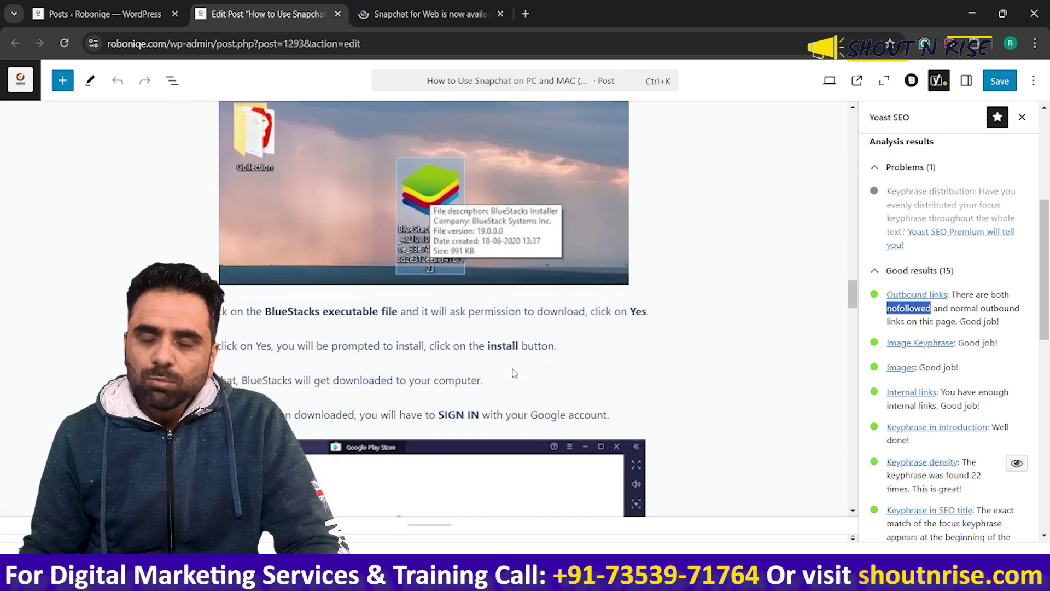
scroll(513, 373, "up", 10)
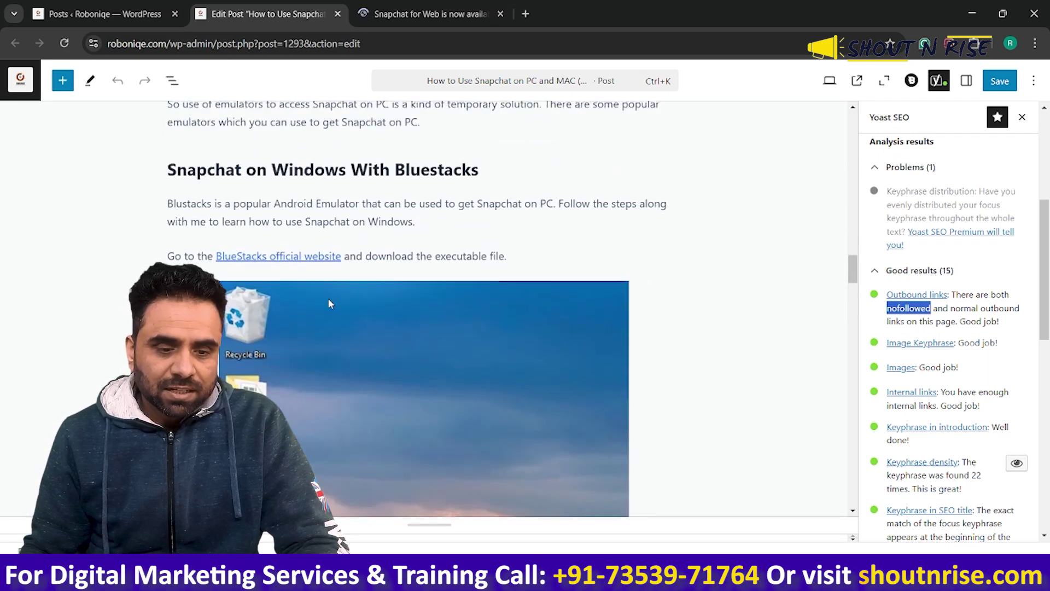
left_click(306, 257)
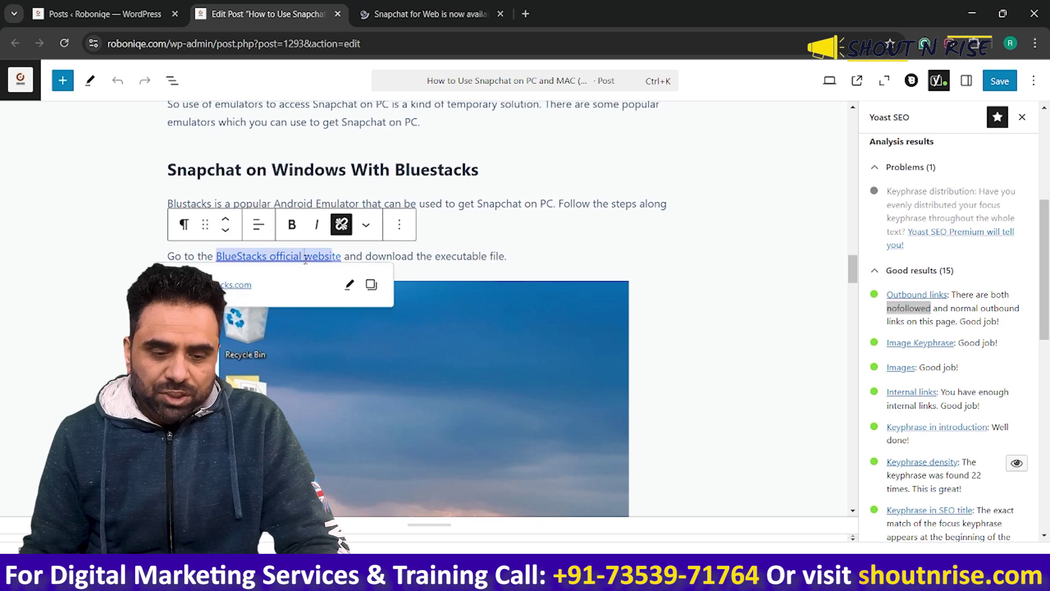
left_click(348, 287)
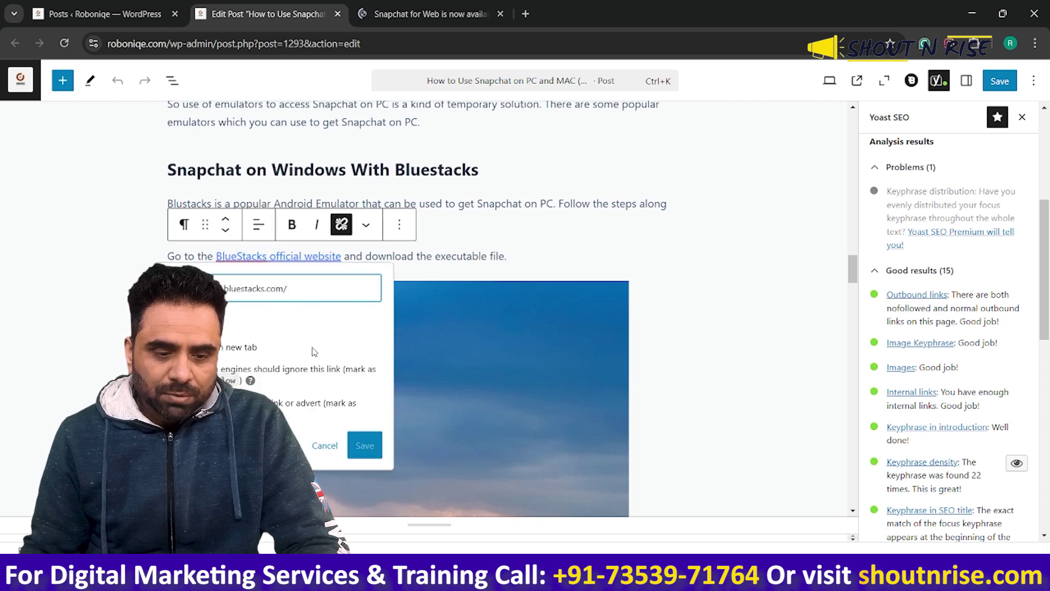
left_click(325, 446)
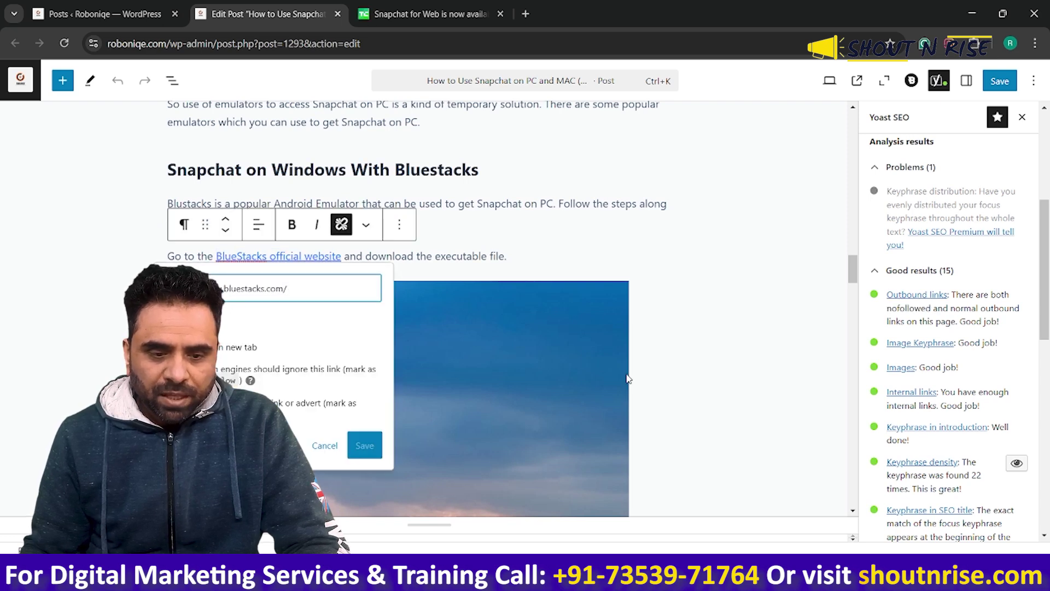
Step: Check the nofollow option of the "download" link under the "Snapchat on MAC With Bluestacks" heading, leaving its settings unchanged
scroll(696, 359, "down", 5)
scroll(696, 359, "down", 15)
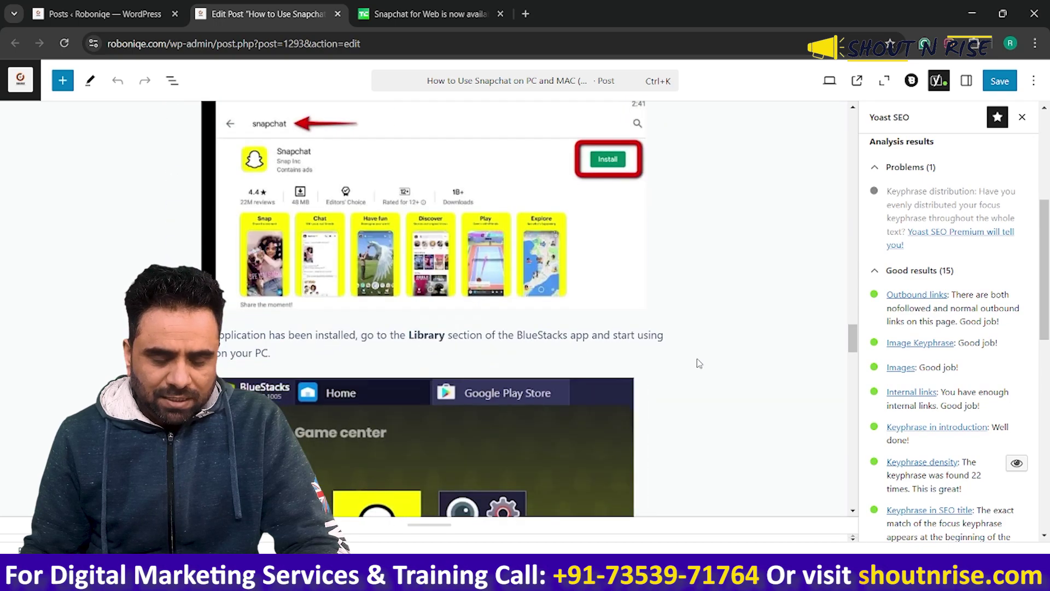
scroll(697, 363, "down", 3)
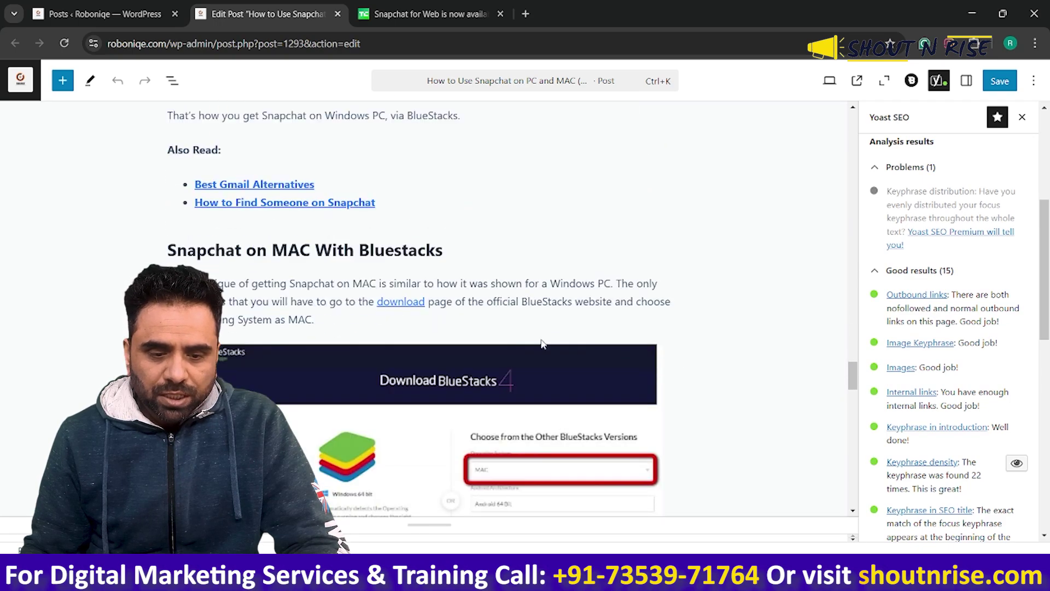
left_click(401, 301)
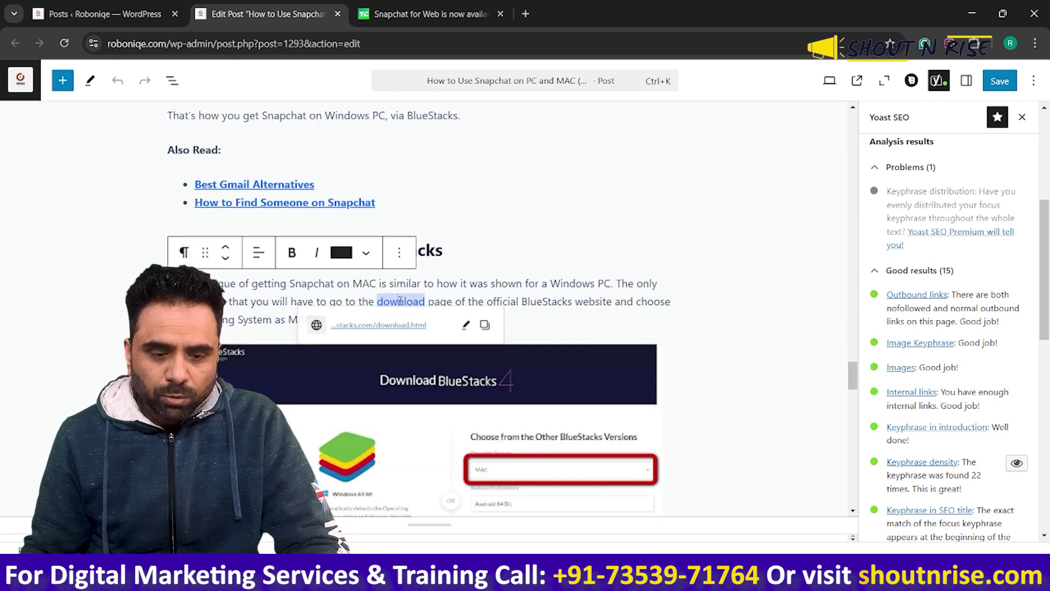
left_click(473, 332)
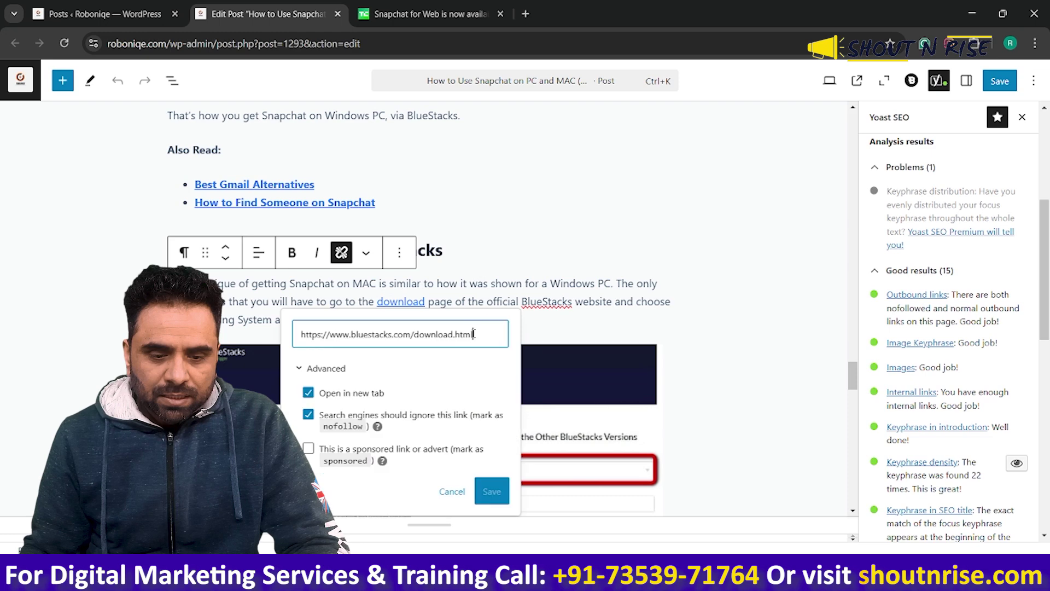
left_click(452, 491)
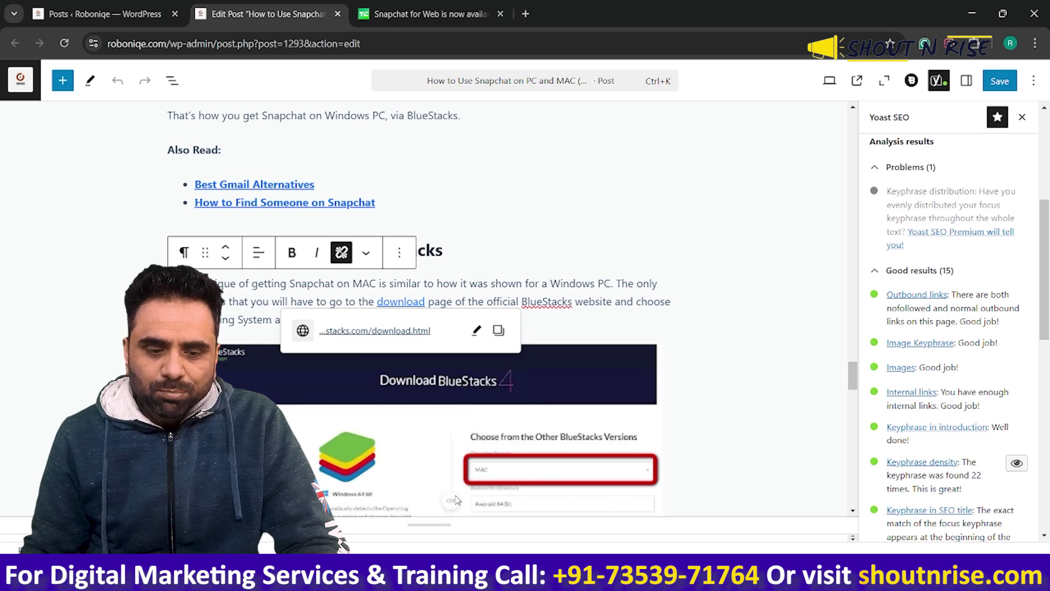
left_click(728, 321)
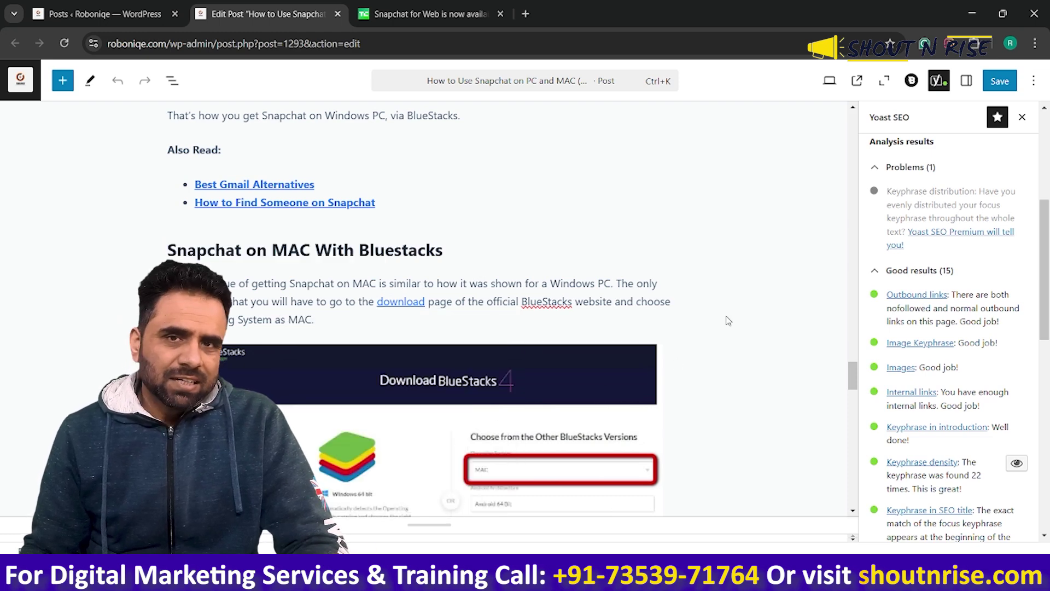
left_click(398, 302)
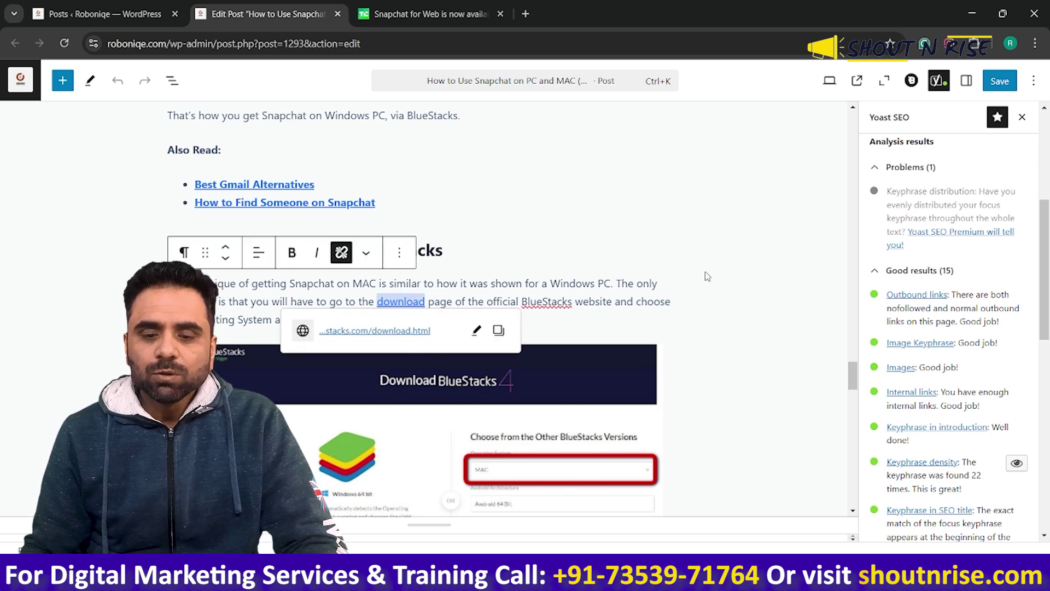
left_click(731, 269)
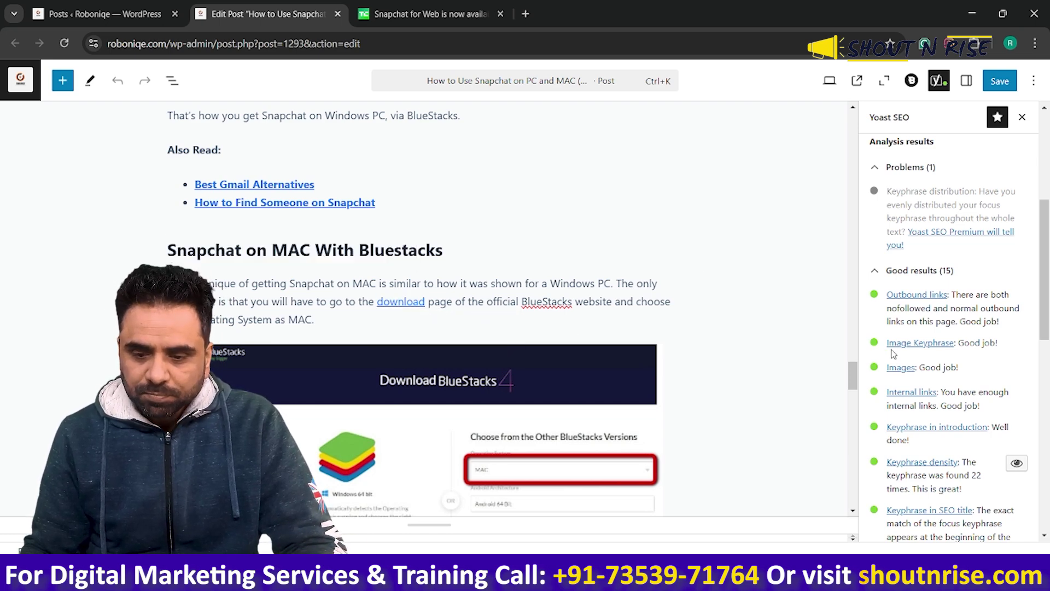
Step: Review the image keyphrase result and show the block settings of the yellow "How to get Snapchat on PC" image
scroll(888, 352, "down", 3)
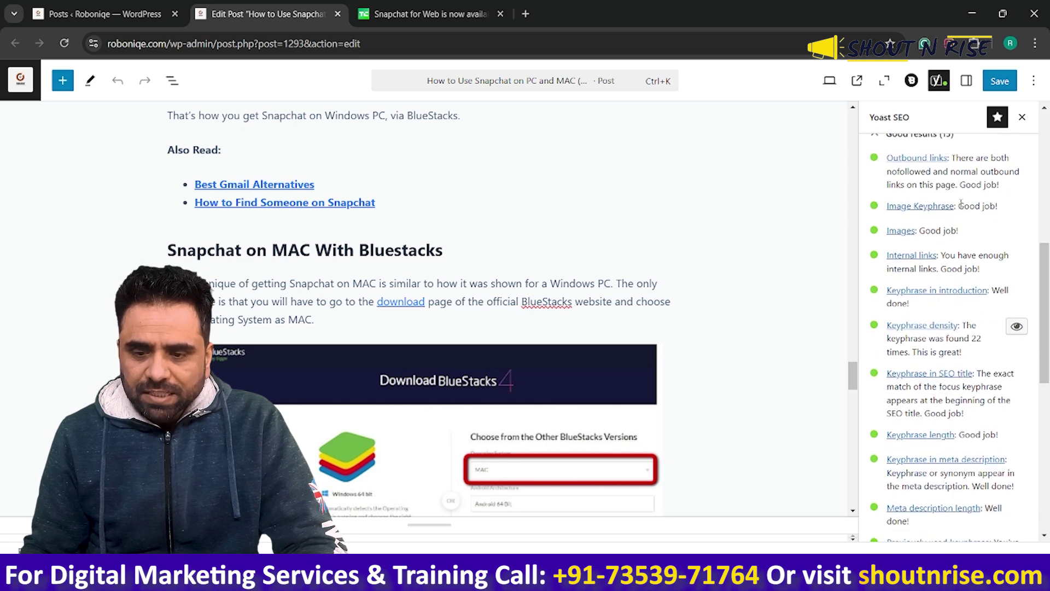
left_click_drag(958, 206, 1007, 215)
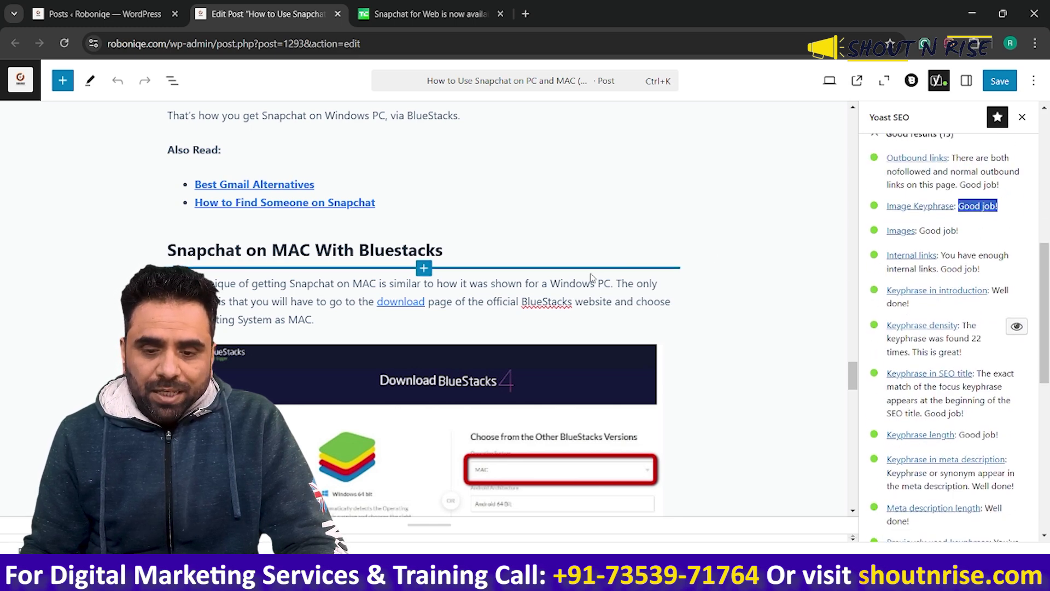
scroll(794, 313, "up", 1)
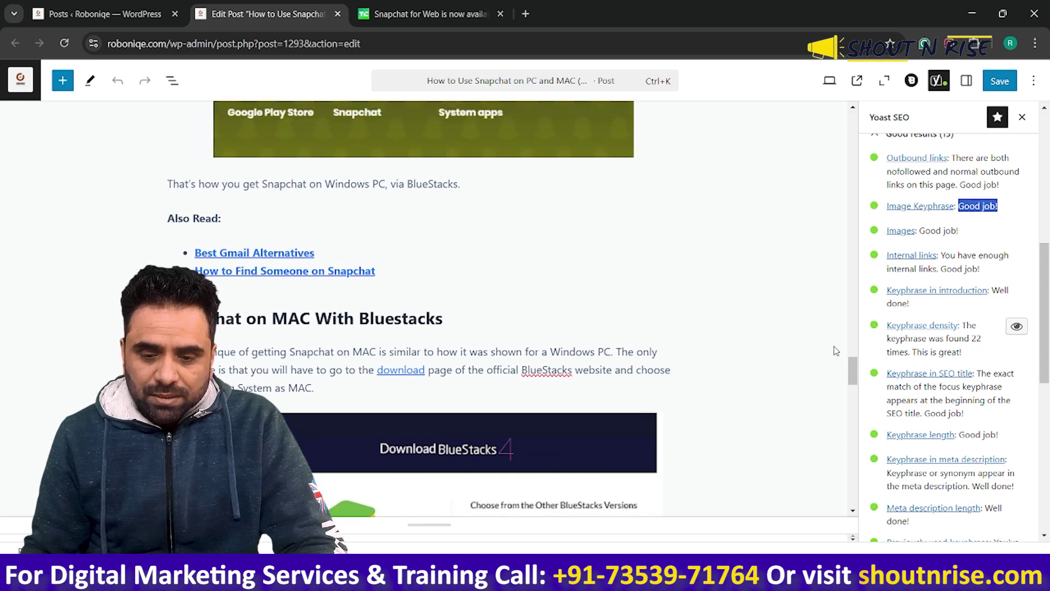
scroll(846, 276, "up", 6)
left_click_drag(852, 343, 853, 152)
left_click(569, 357)
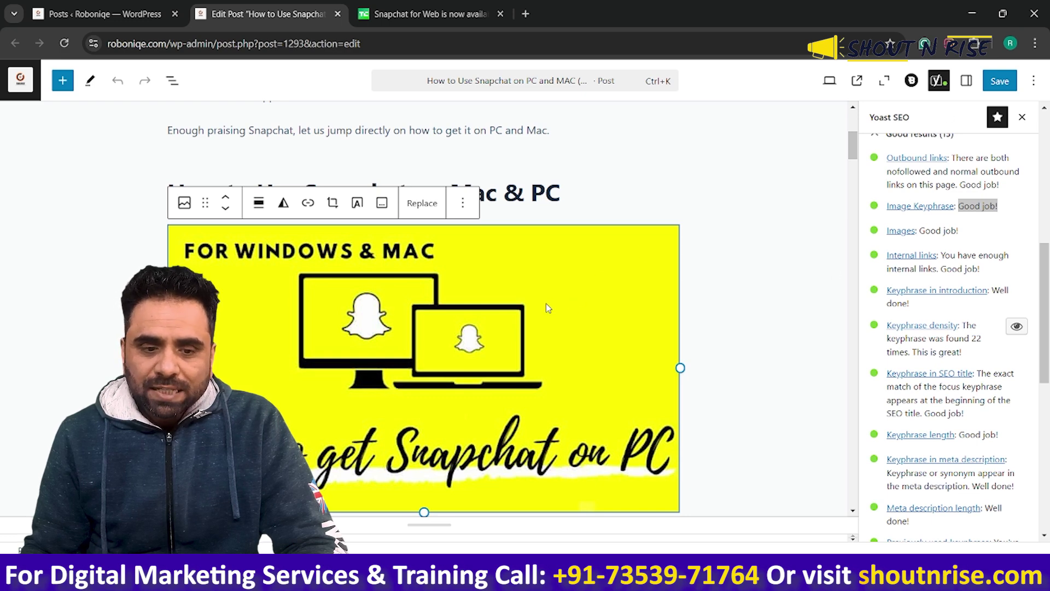
left_click(965, 82)
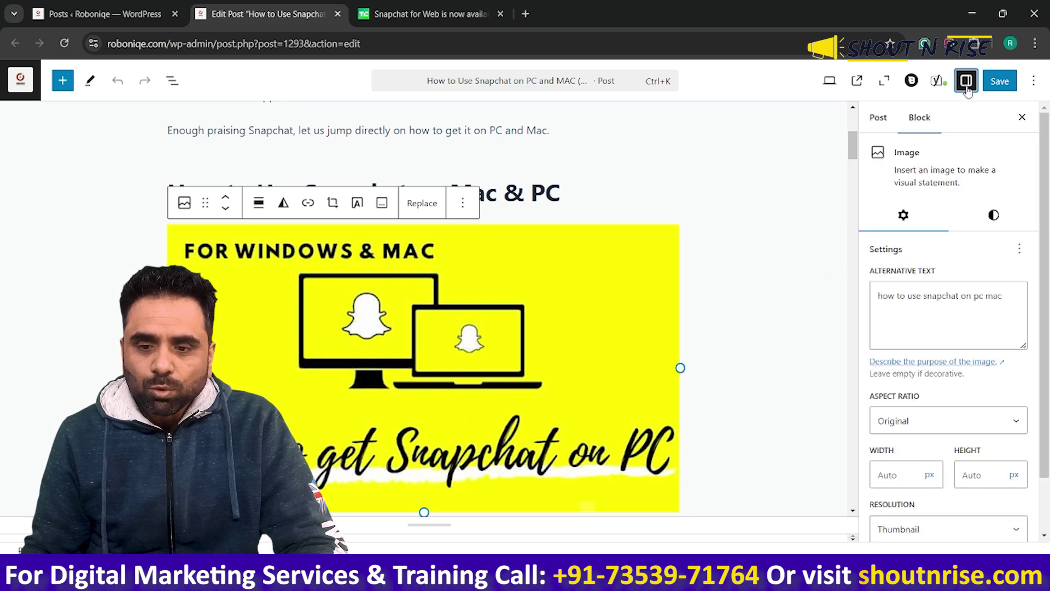
Step: Examine the yellow image's alternative text for the focus keyphrase "how to use snapchat on pc"
left_click(591, 343)
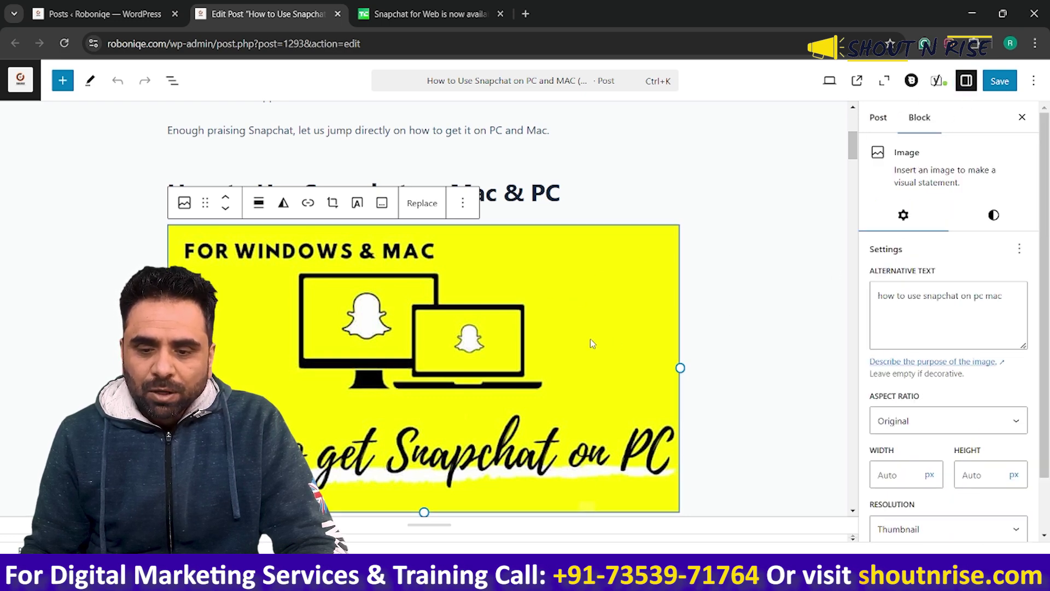
left_click(955, 298)
left_click_drag(1011, 295, 855, 305)
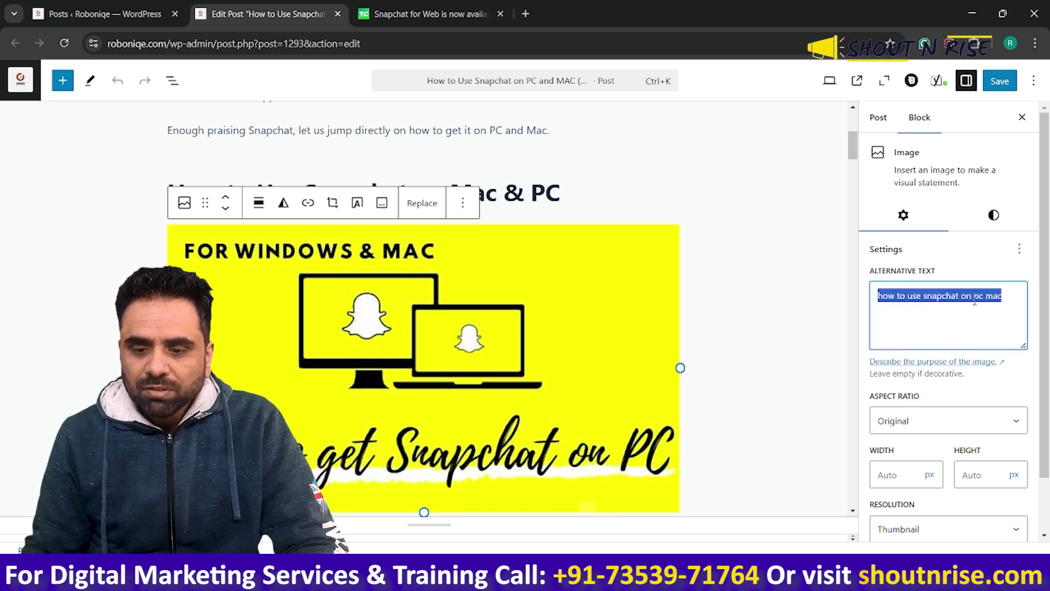
left_click_drag(983, 298, 864, 301)
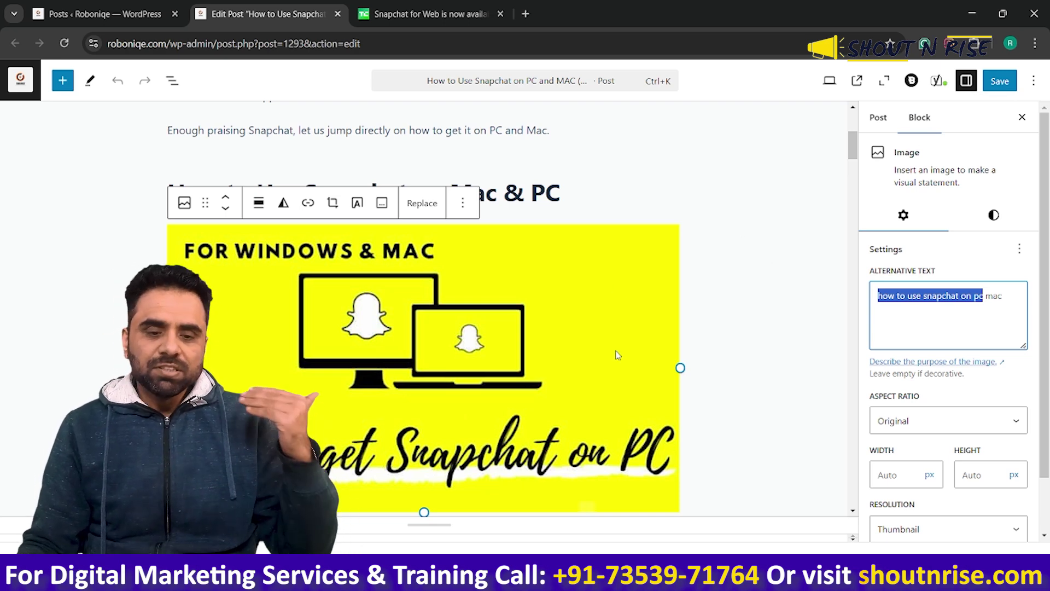
Step: Select the "Snapchat is now on the web!" screenshot in the post and check its alternative text
scroll(580, 403, "down", 3)
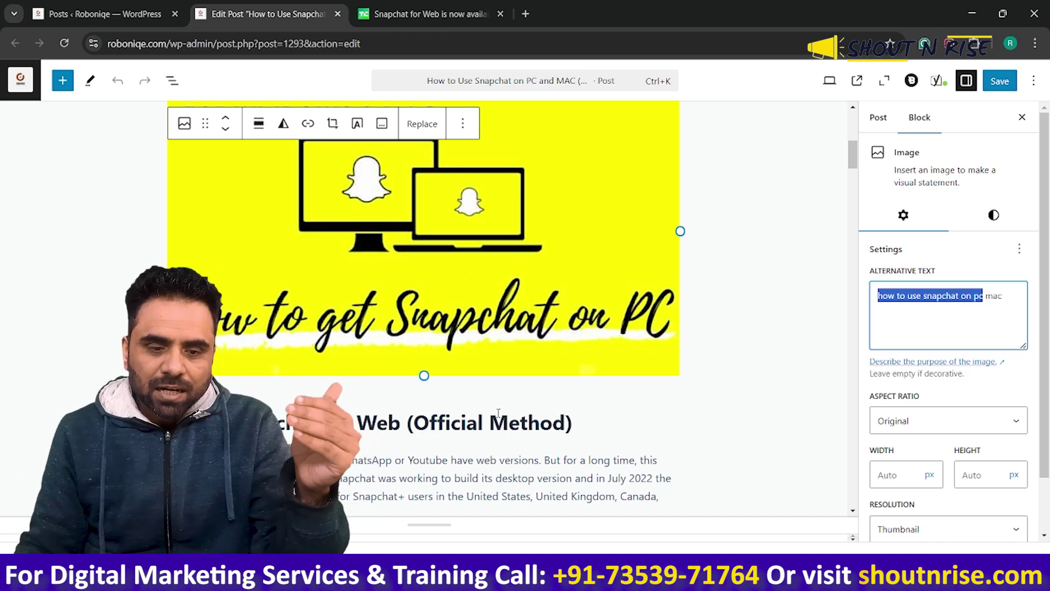
scroll(506, 339, "up", 3)
scroll(563, 431, "down", 2)
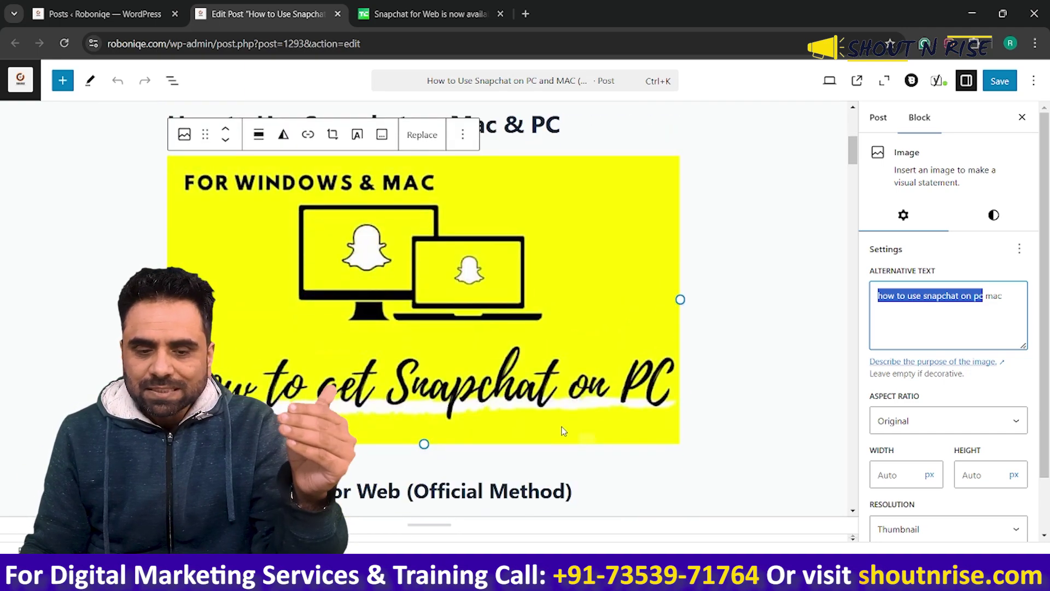
scroll(550, 383, "down", 2)
scroll(548, 385, "down", 5)
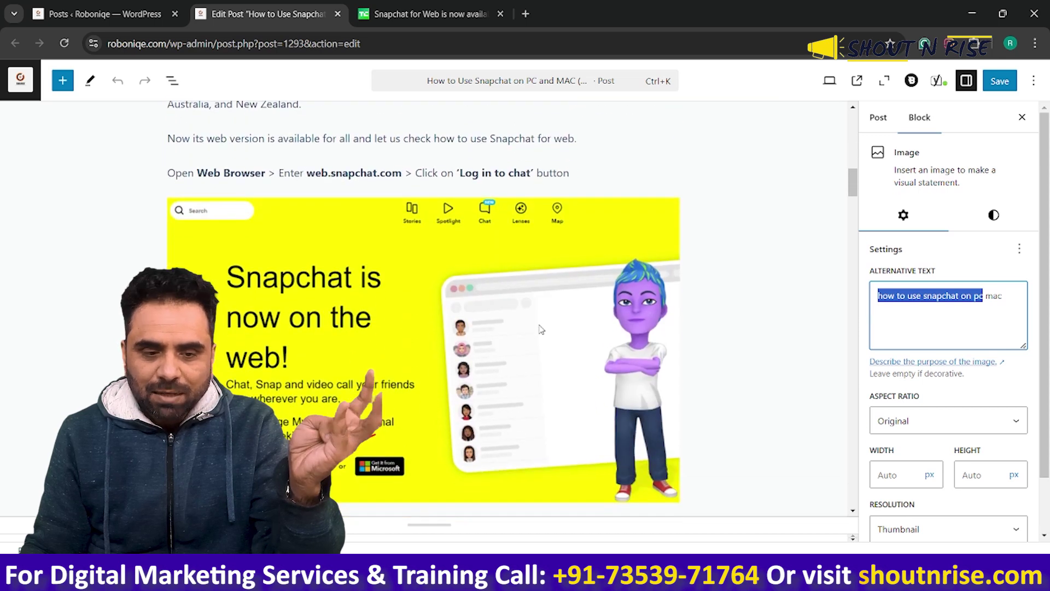
left_click(526, 329)
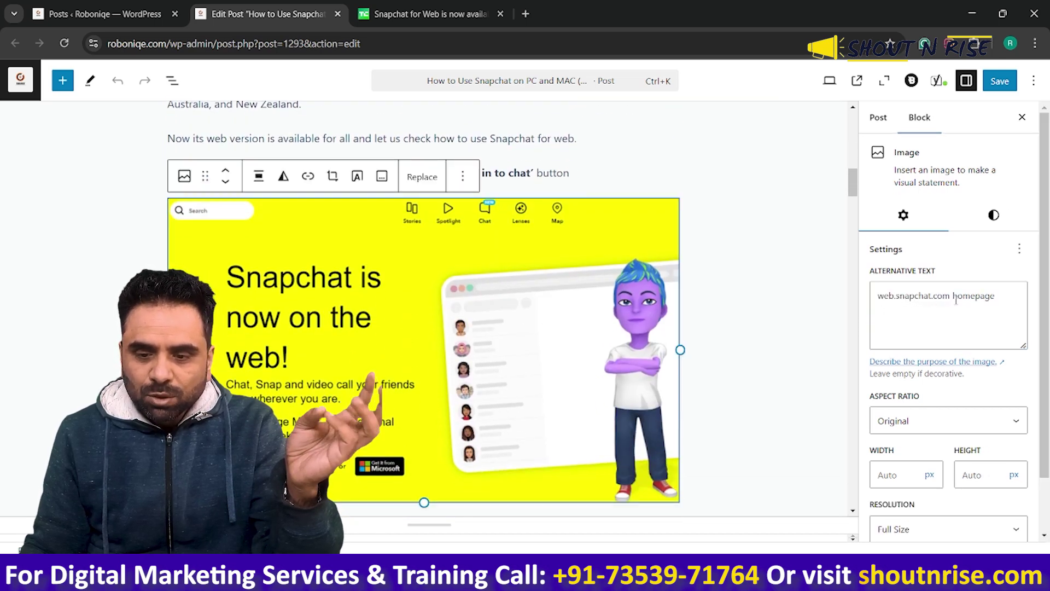
Step: Select the screenshot below "Now you are logged in to Snapchat Web" and examine its alternative text
scroll(551, 317, "down", 6)
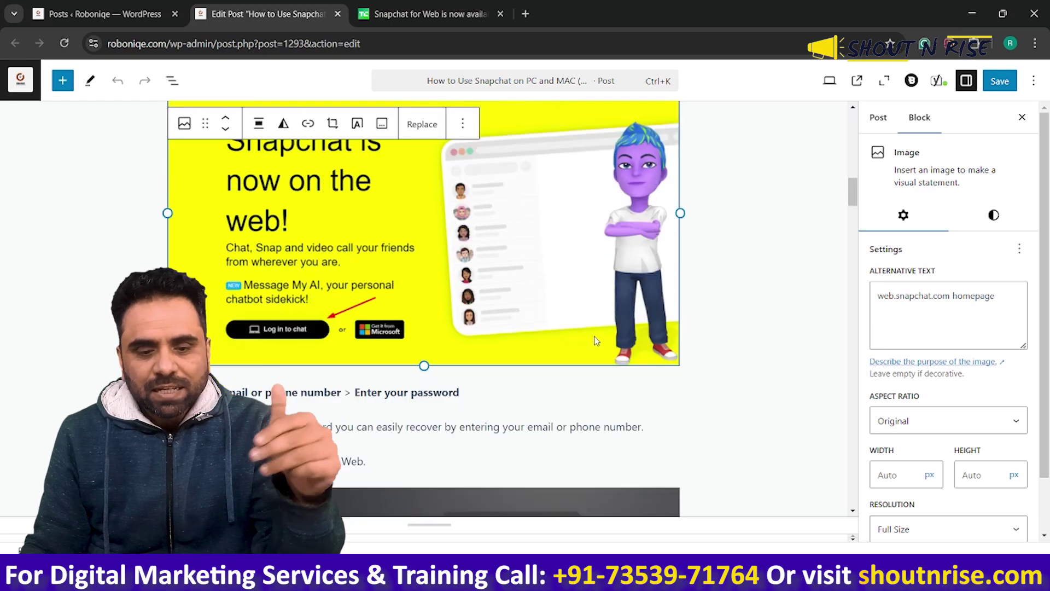
scroll(594, 336, "down", 2)
left_click(590, 334)
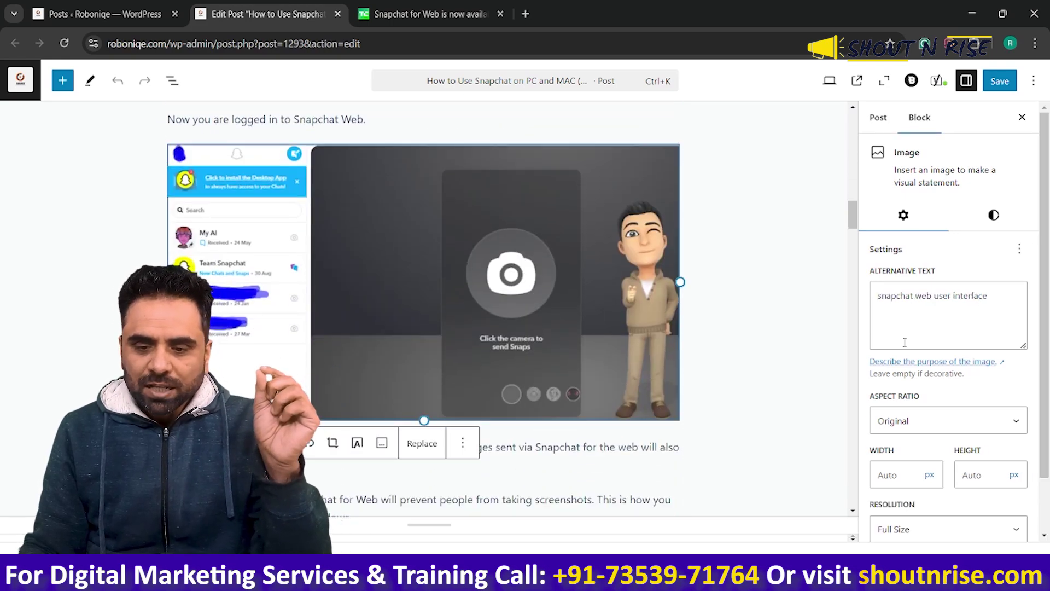
left_click_drag(923, 302, 988, 299)
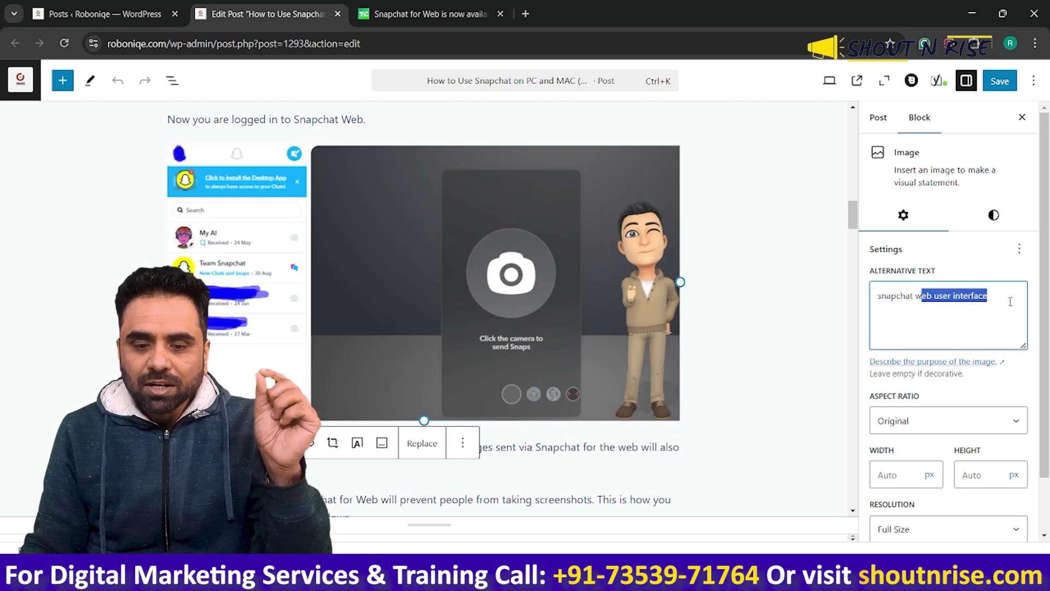
left_click(513, 261)
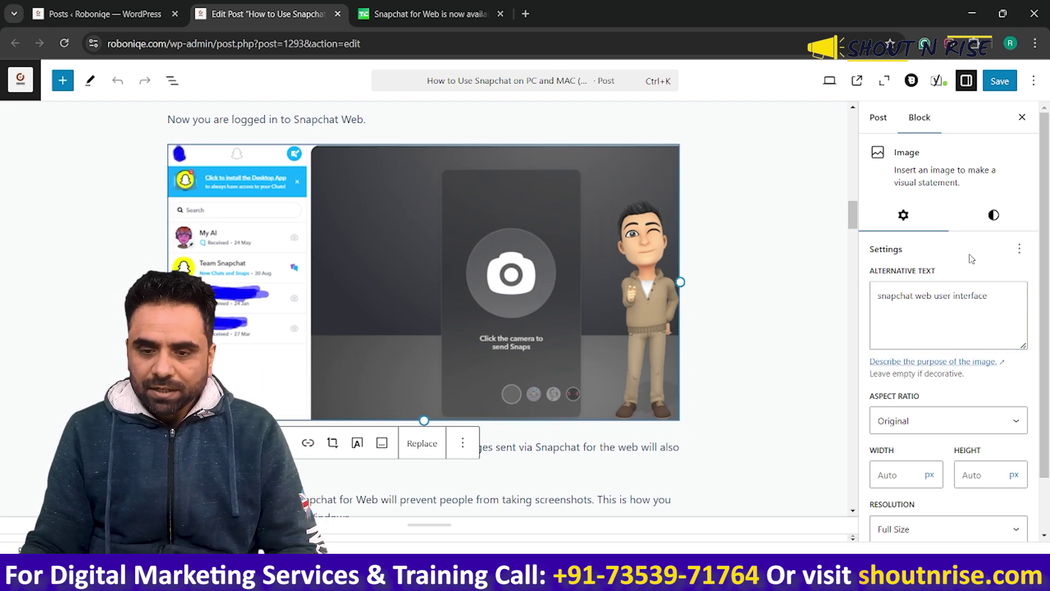
Step: Return to the Yoast SEO analysis results and examine the internal links result
left_click(943, 81)
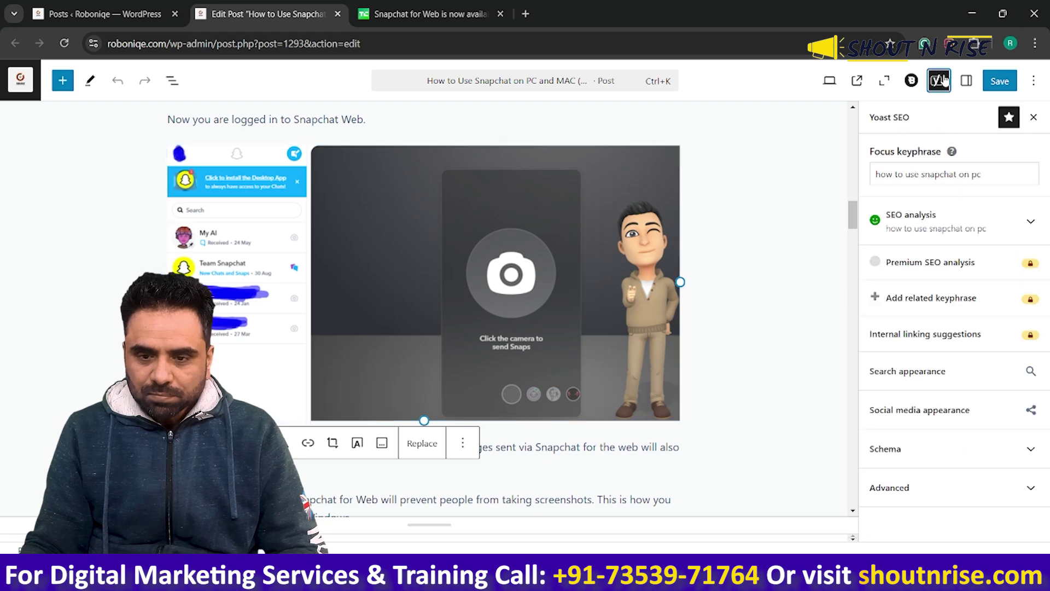
left_click(937, 227)
scroll(930, 322, "down", 4)
scroll(931, 323, "down", 1)
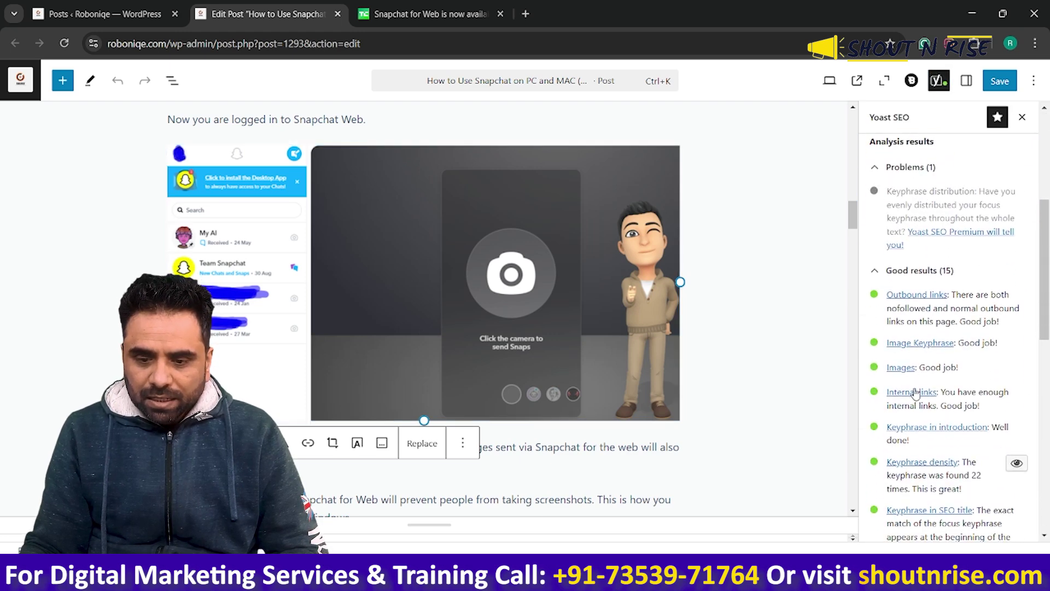
left_click_drag(942, 391, 992, 413)
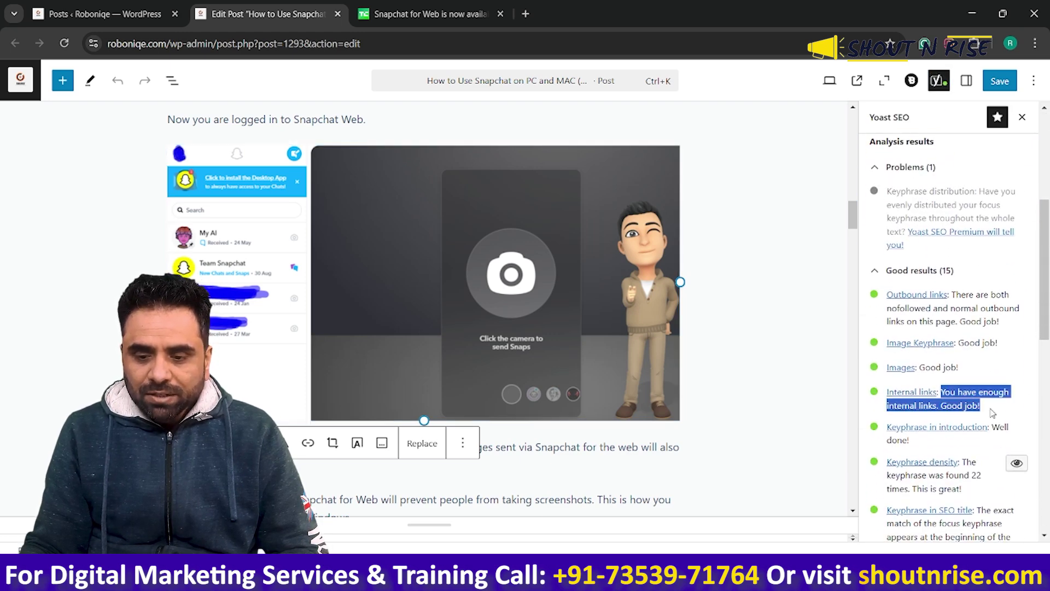
Step: Find the internal links in the post and check the URLs of the "Gmail Alternatives" and "Find Someone on Snapchat" links
left_click(745, 295)
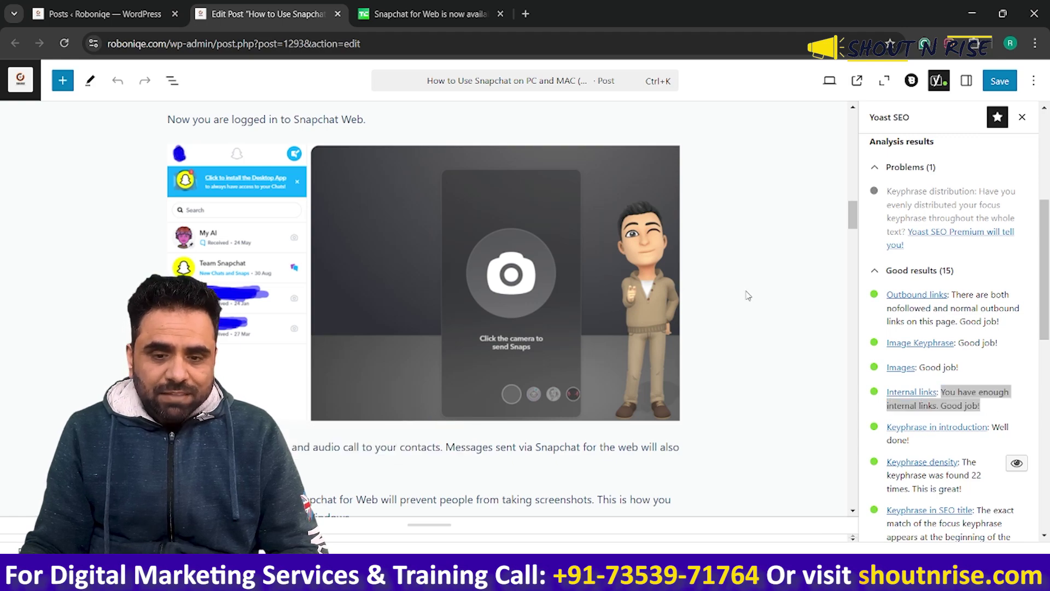
scroll(748, 295, "up", 6)
scroll(748, 295, "up", 10)
scroll(748, 321, "down", 3)
scroll(748, 320, "down", 20)
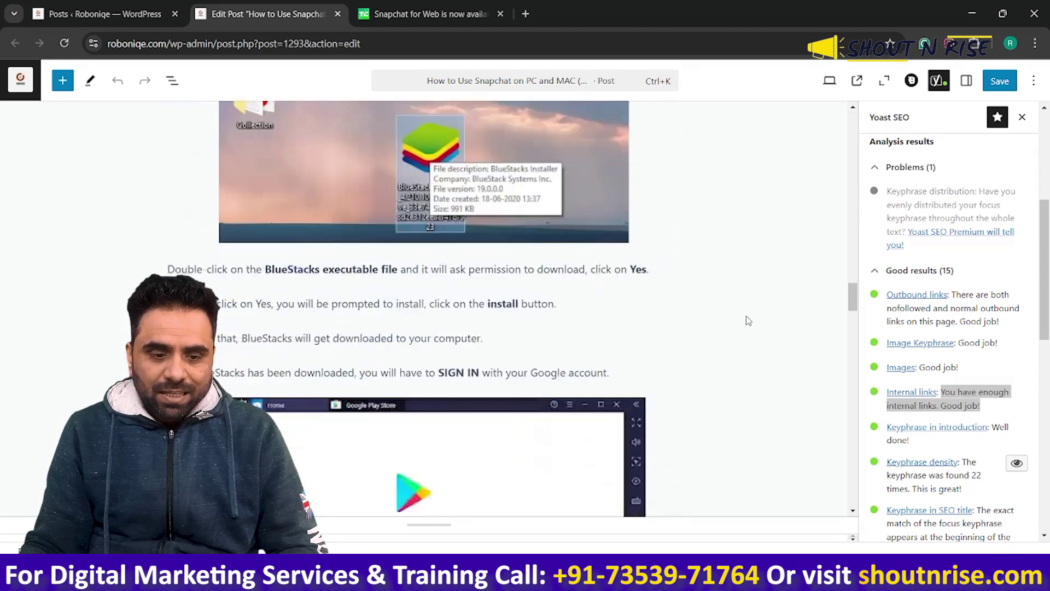
scroll(748, 320, "down", 10)
scroll(748, 321, "up", 5)
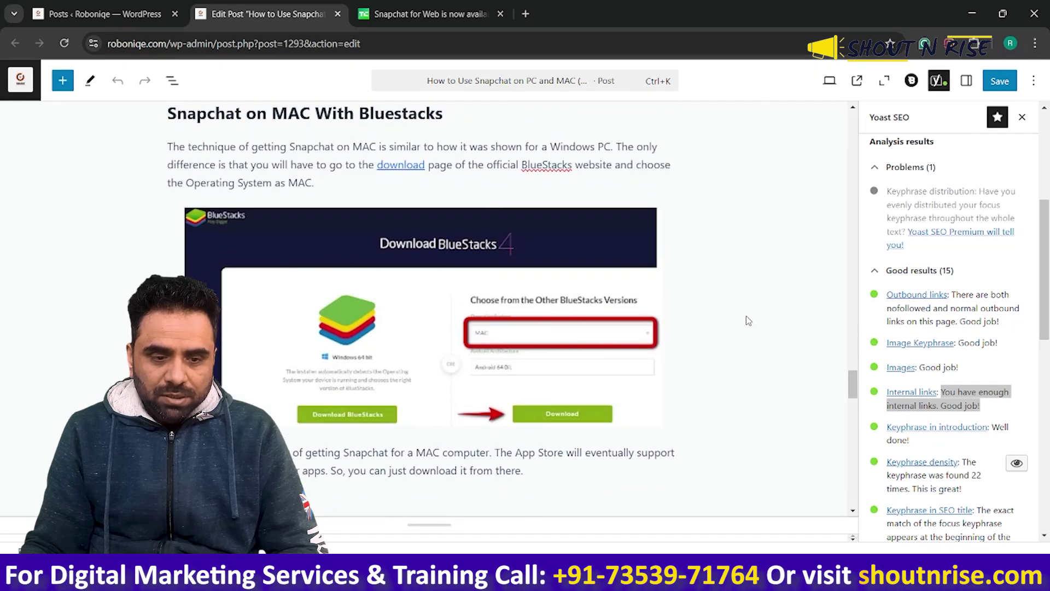
scroll(748, 321, "down", 5)
scroll(748, 321, "up", 10)
left_click(394, 389)
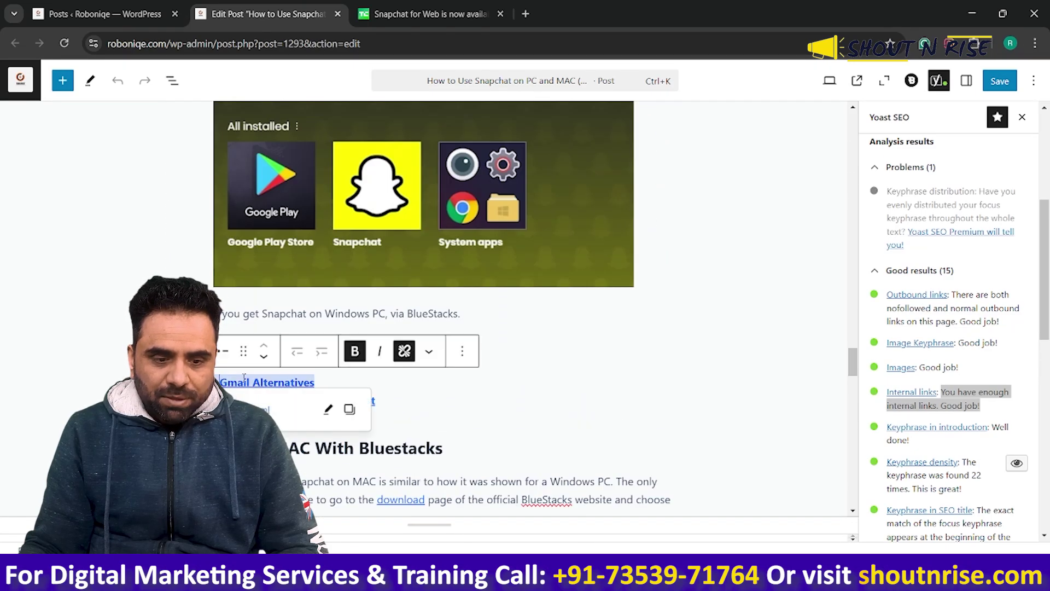
left_click(374, 398)
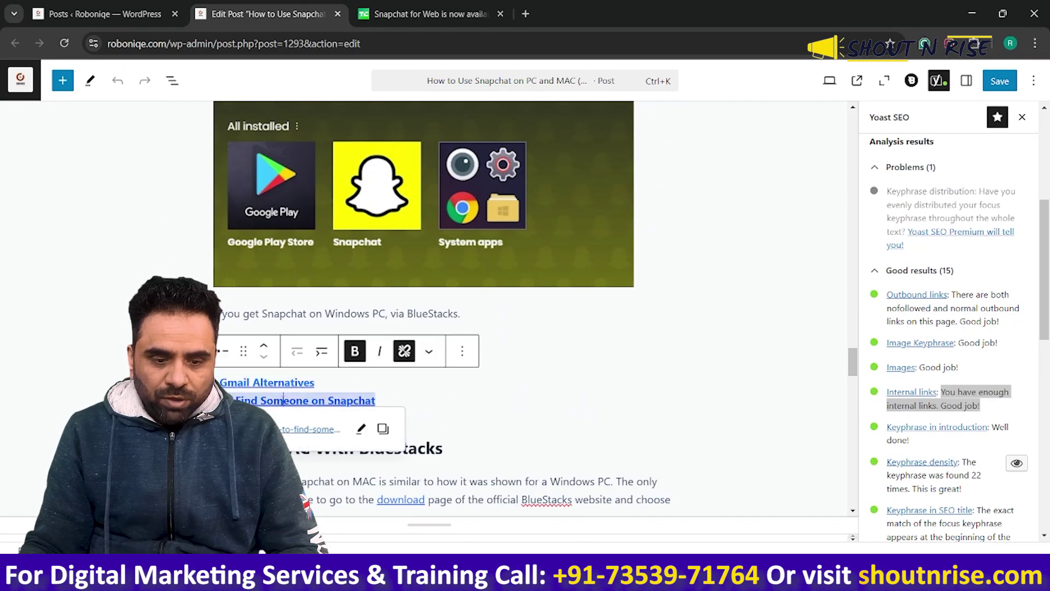
left_click(761, 380)
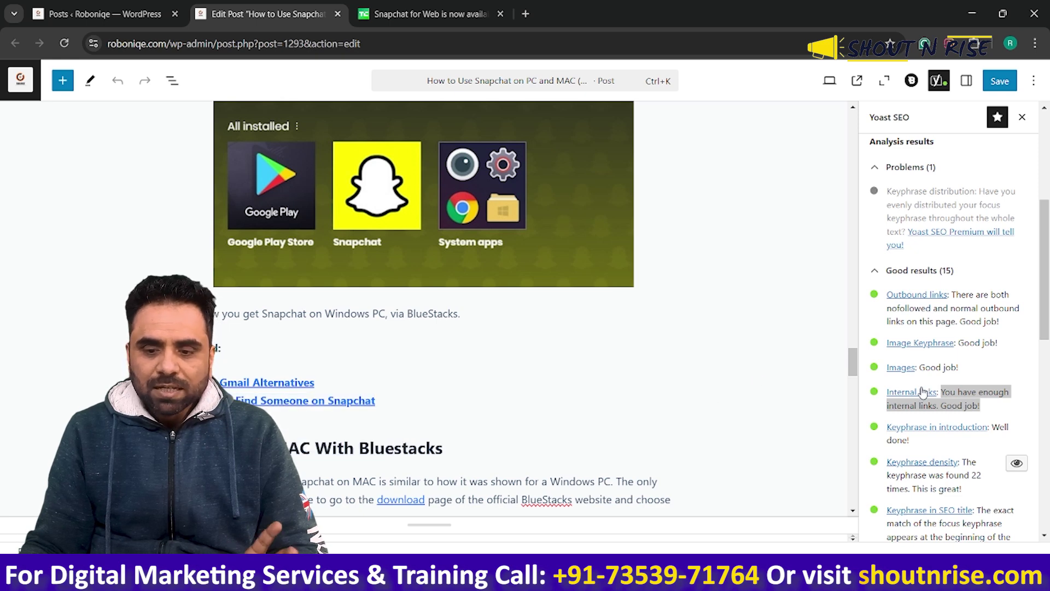
Step: Examine the keyphrase in introduction result and highlight the post's first paragraph for comparison
scroll(962, 392, "down", 1)
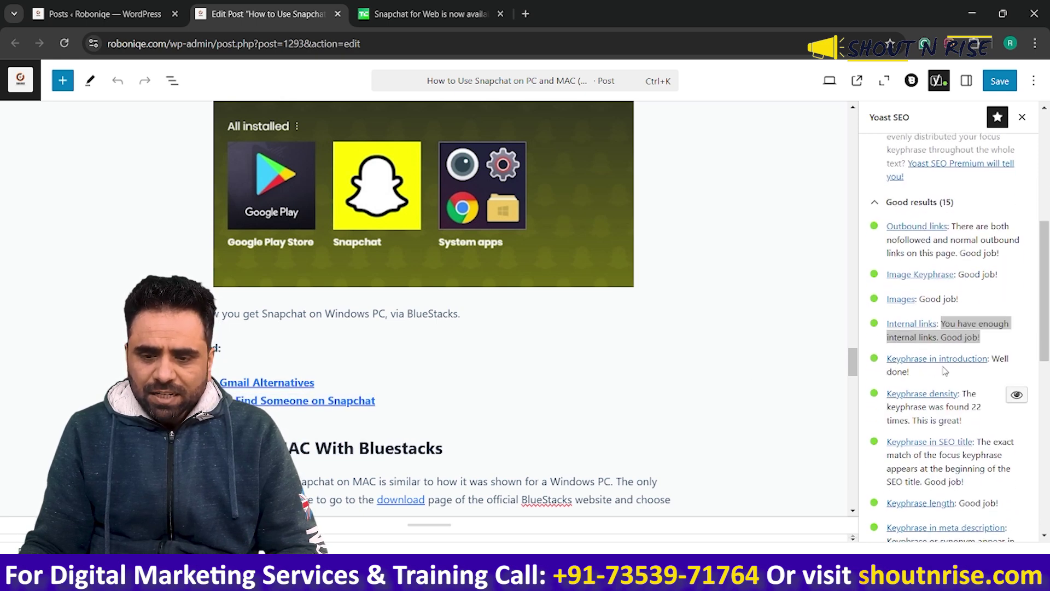
left_click_drag(992, 358, 853, 125)
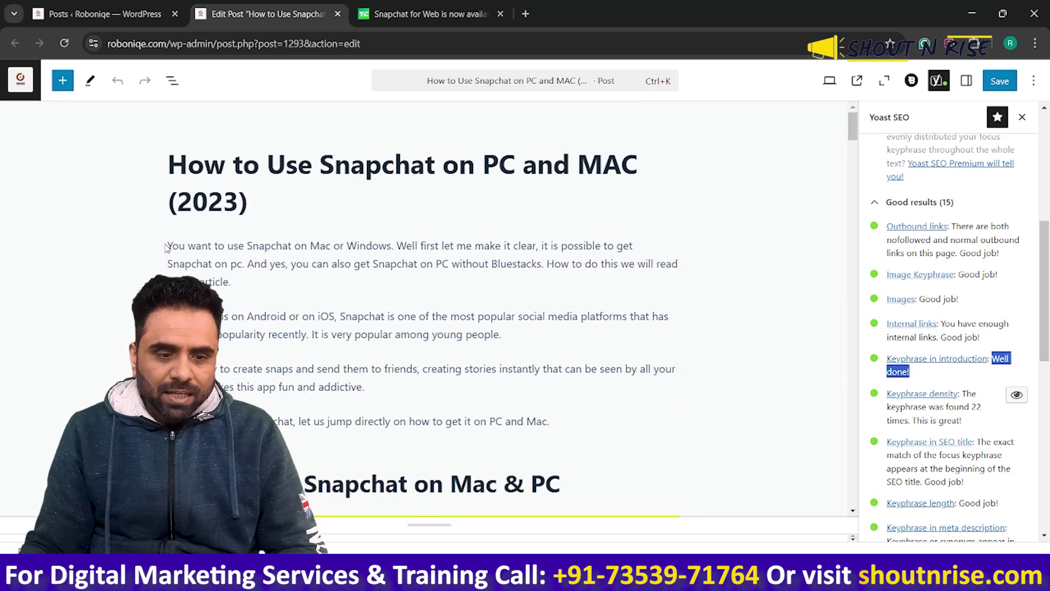
left_click_drag(170, 246, 286, 291)
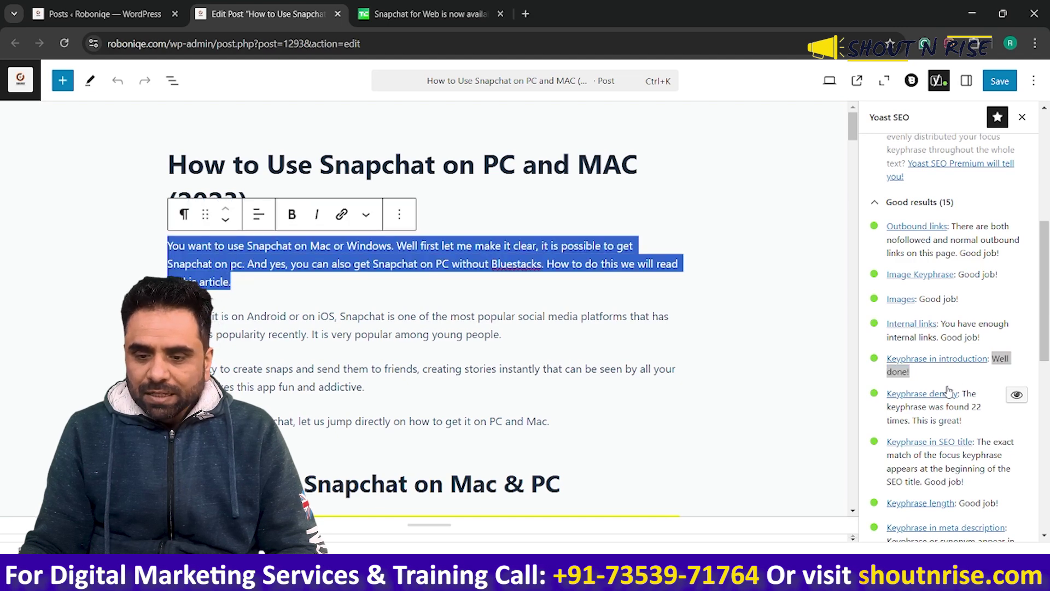
Step: Delete the entire introductory paragraph below the post title to test the keyphrase in introduction check
left_click(472, 264)
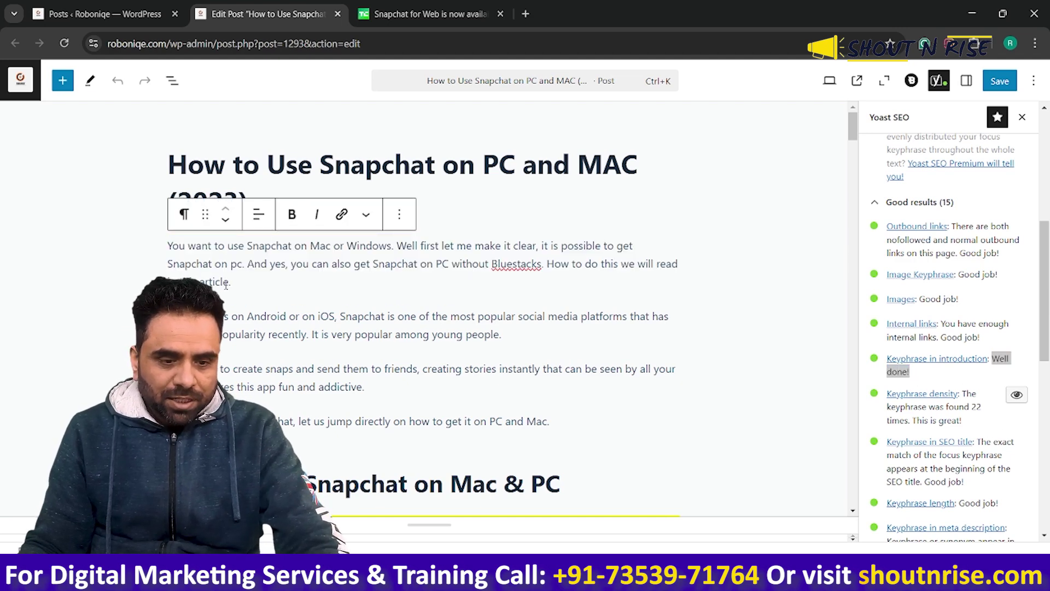
key("shift+Up")
key("shift+Up")
key("shift+Up")
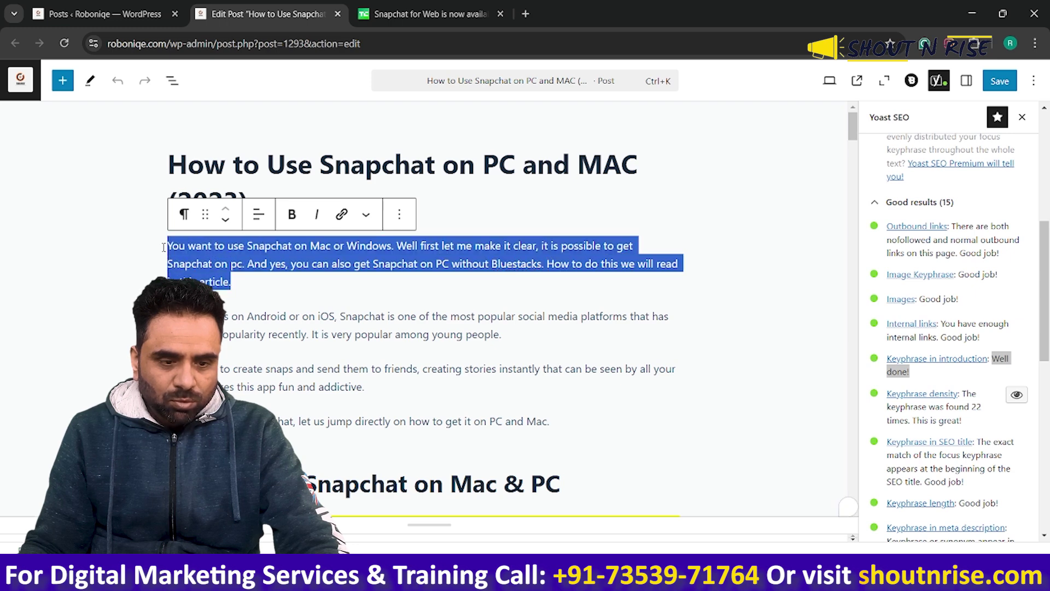
key("BackSpace")
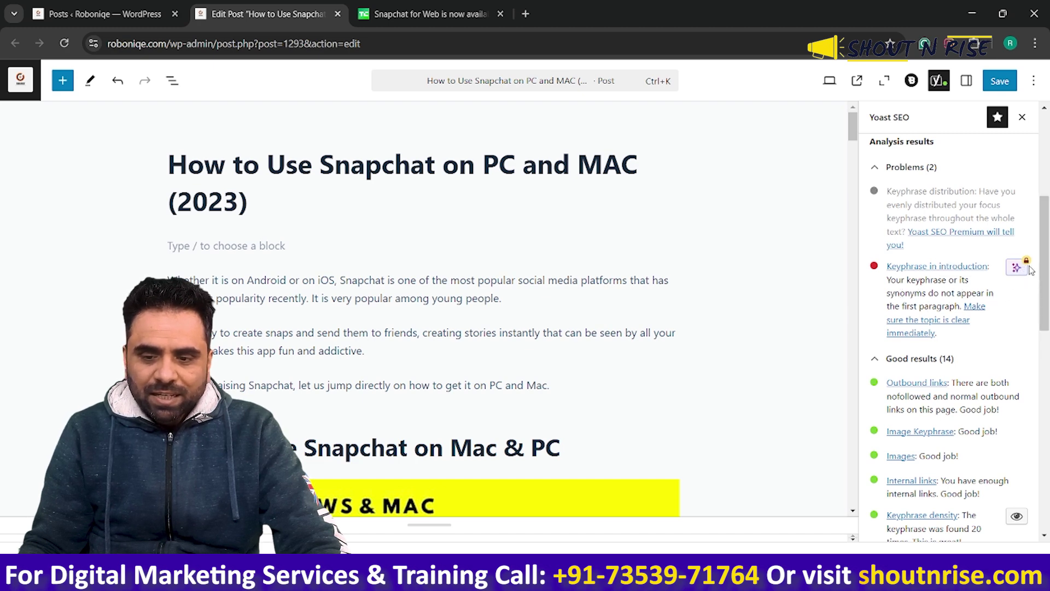
Step: Undo the deletion of the introductory paragraph and recheck the keyphrase in introduction result
left_click(323, 245)
key("ctrl+z")
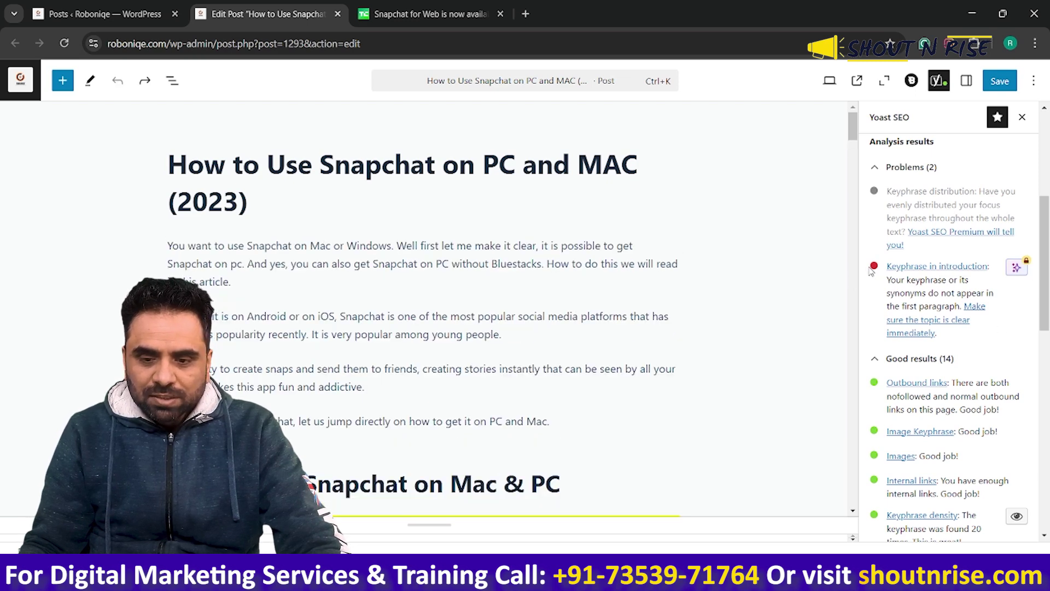
scroll(930, 382, "down", 1)
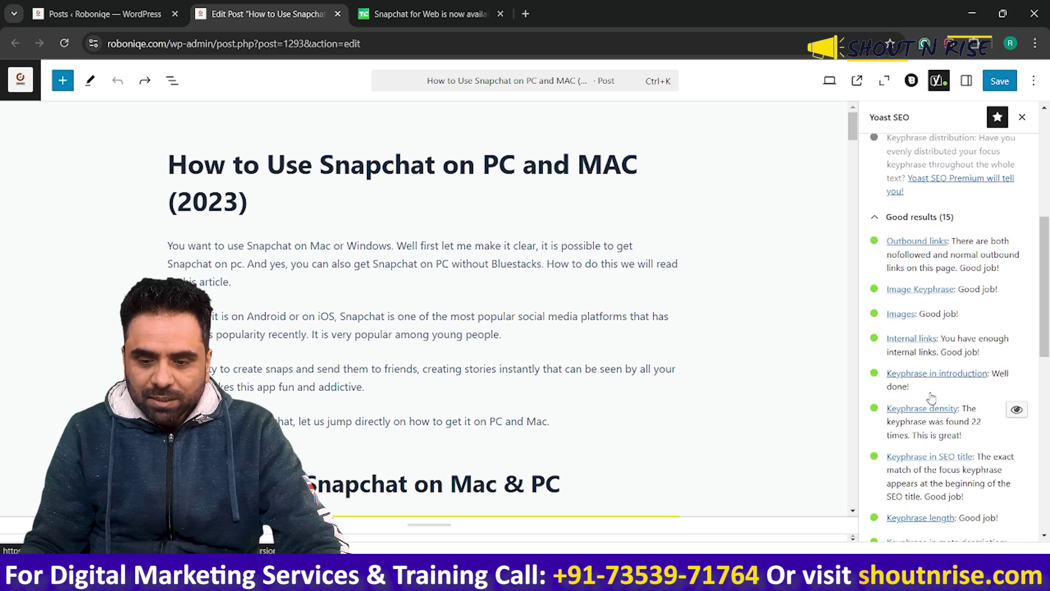
Step: Highlight the keyphrase occurrences from the keyphrase density result and examine them throughout the post
scroll(975, 376, "down", 1)
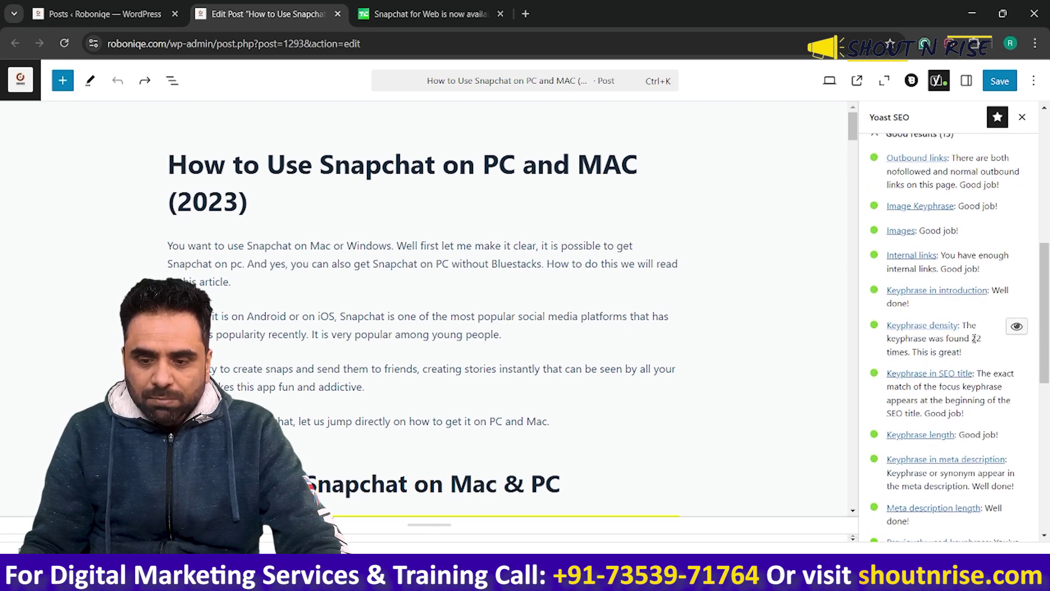
left_click(1016, 326)
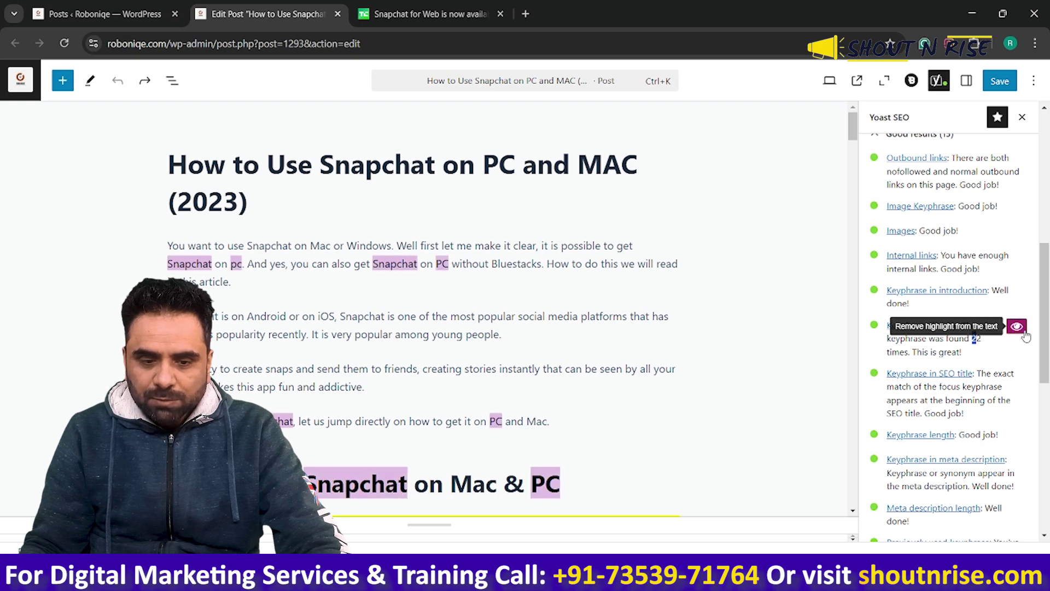
scroll(498, 442, "down", 3)
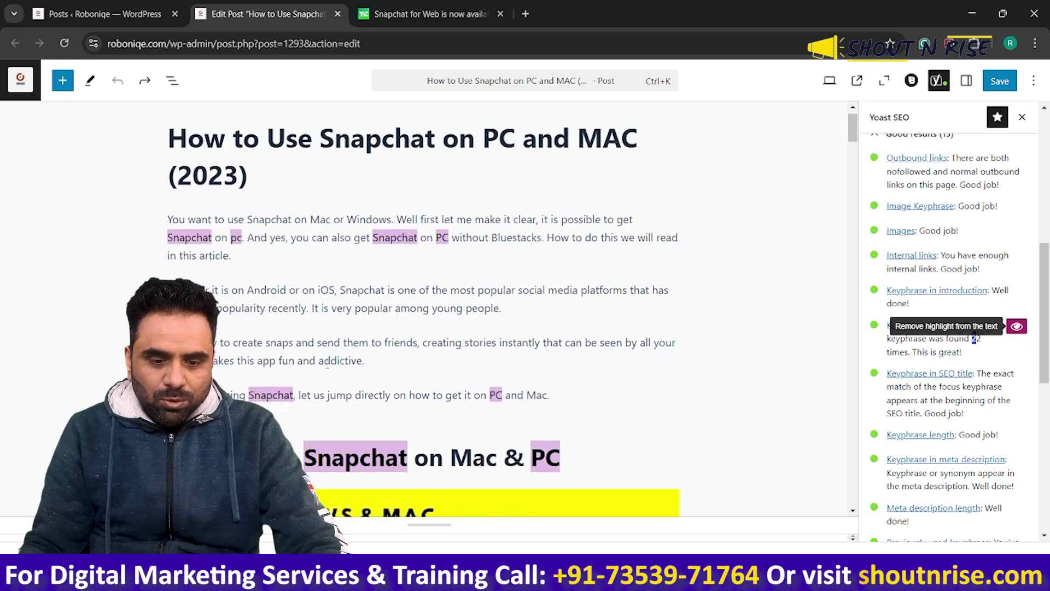
scroll(498, 406, "down", 10)
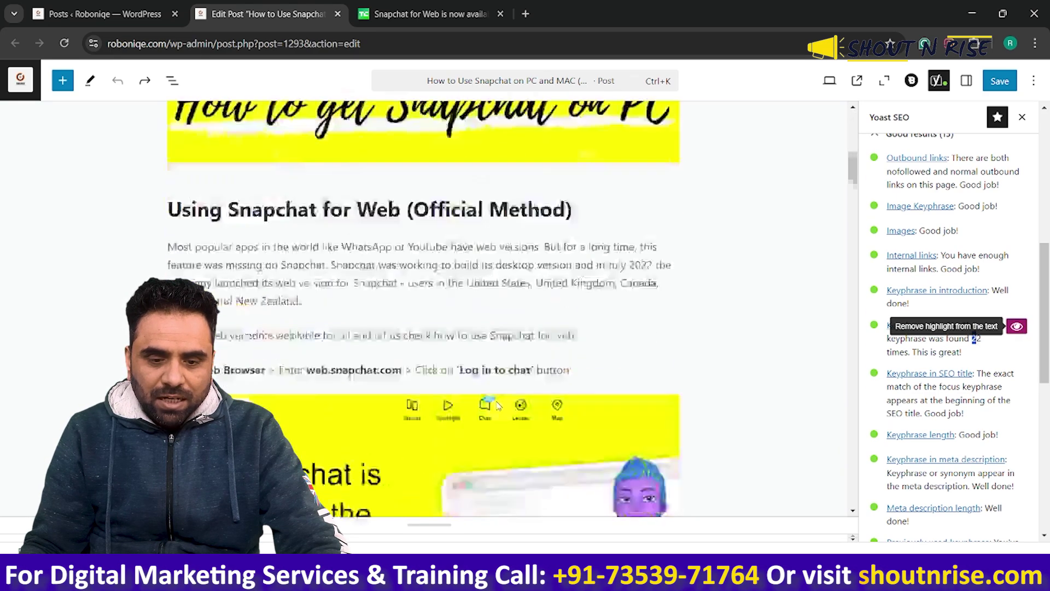
scroll(498, 405, "down", 5)
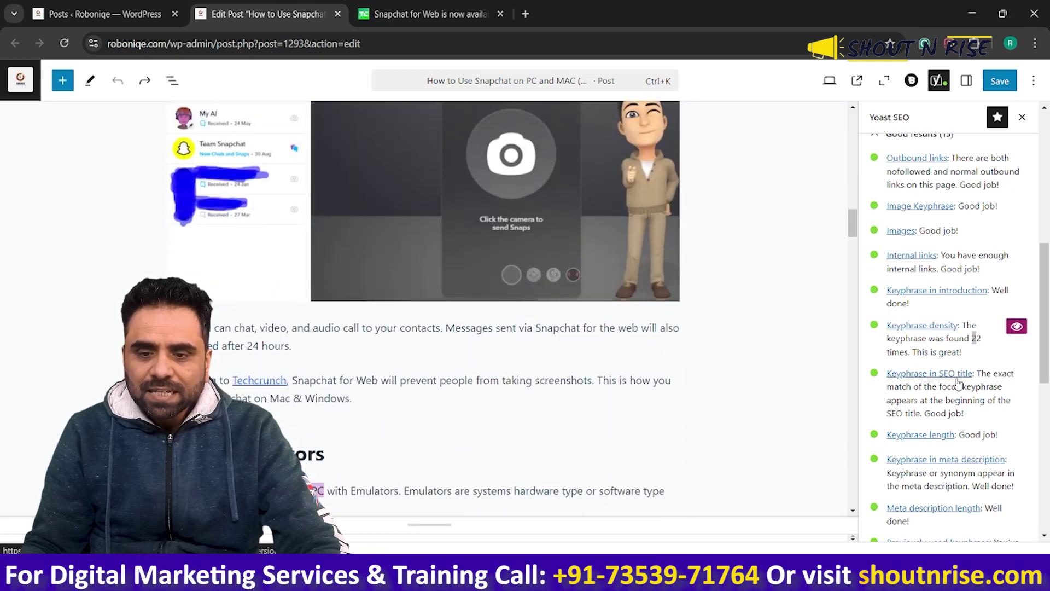
Step: Open the Search appearance settings, view how the SEO title appears in the search preview, and close them
scroll(958, 384, "up", 6)
scroll(960, 388, "down", 10)
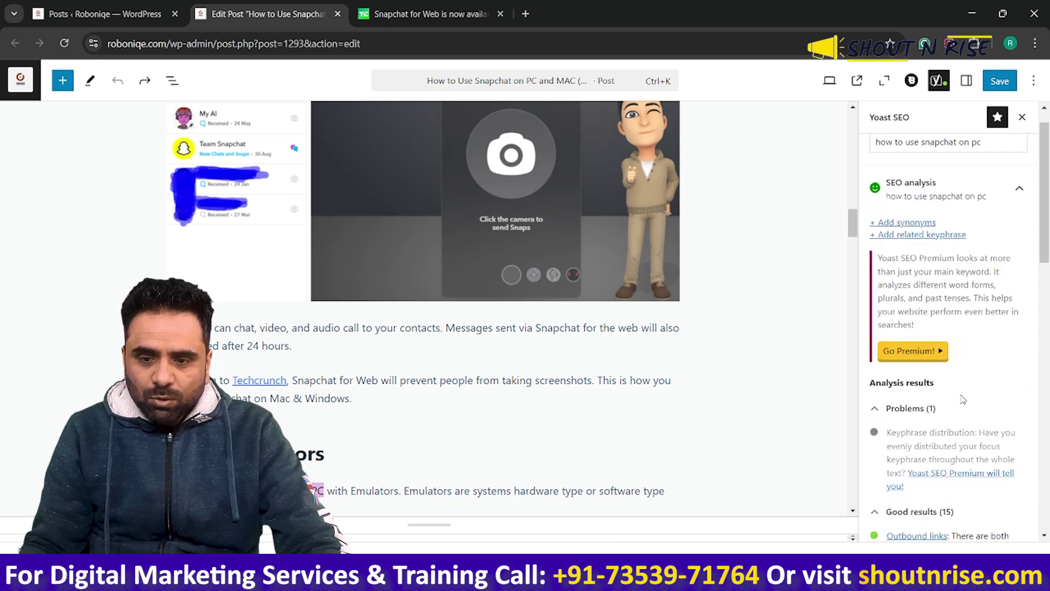
scroll(963, 399, "down", 2)
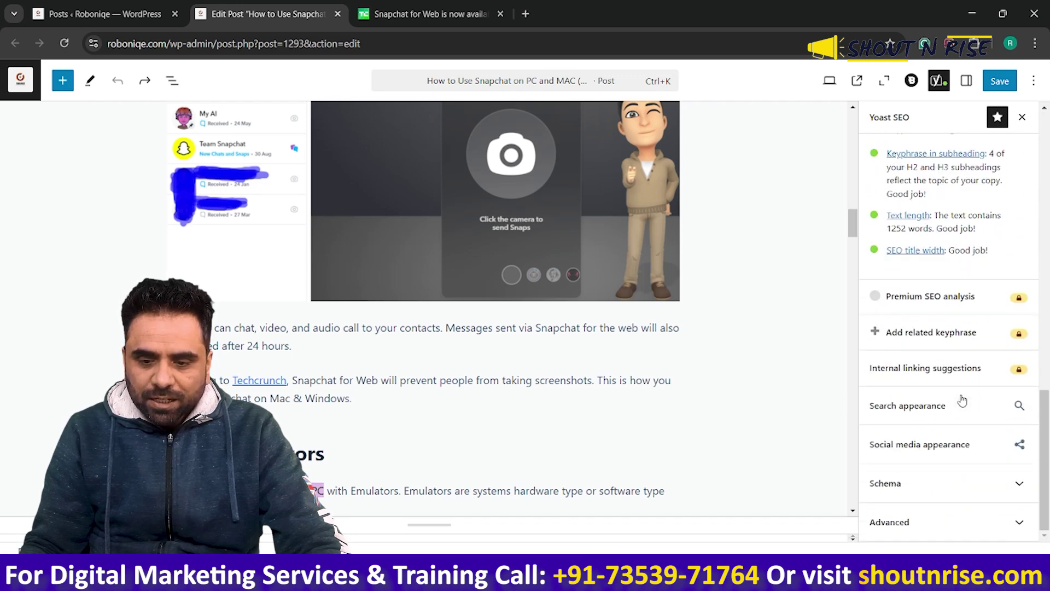
left_click(1016, 405)
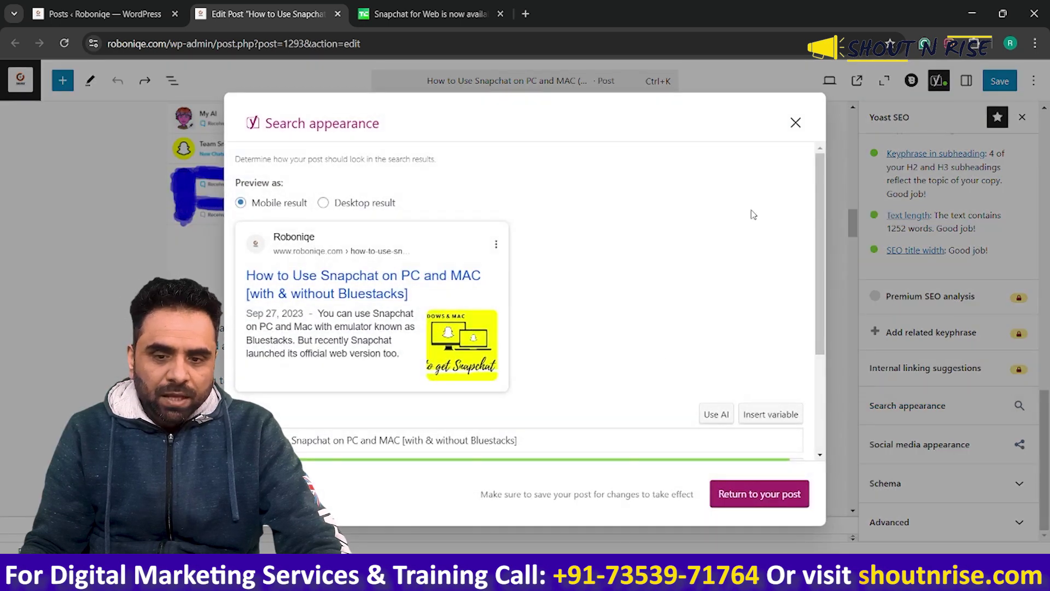
left_click(795, 123)
Step: Compare the post's main title with the SEO title in the Search appearance settings
scroll(481, 235, "up", 15)
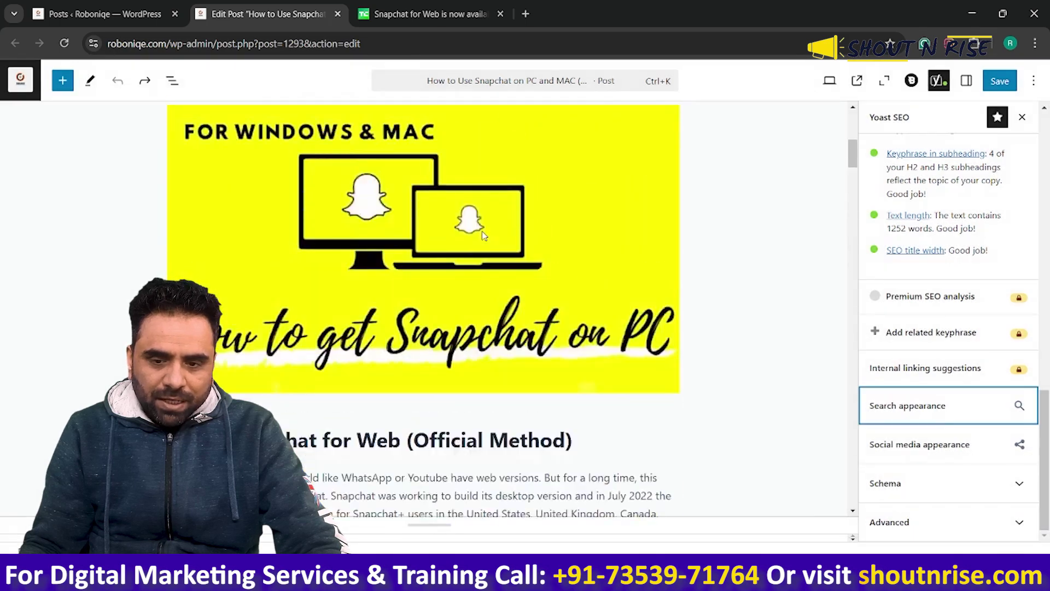
triple_click(434, 165)
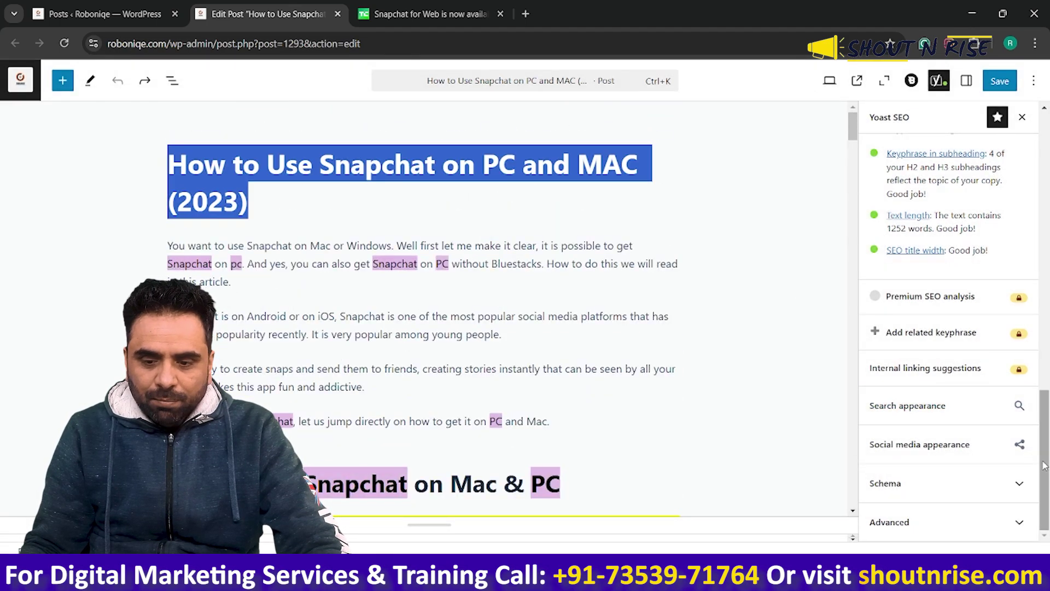
left_click(1017, 408)
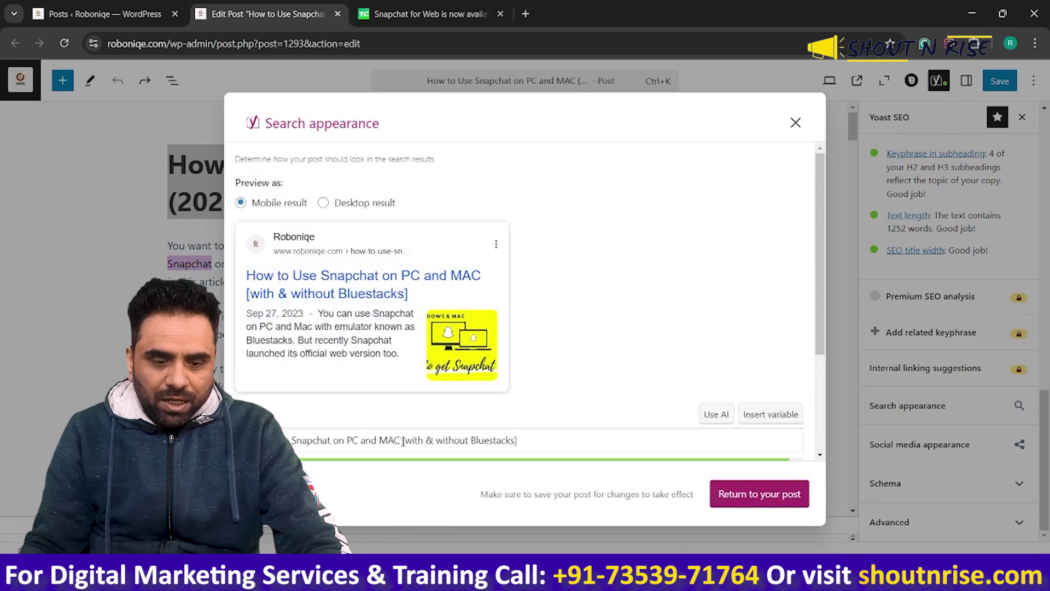
left_click(372, 443)
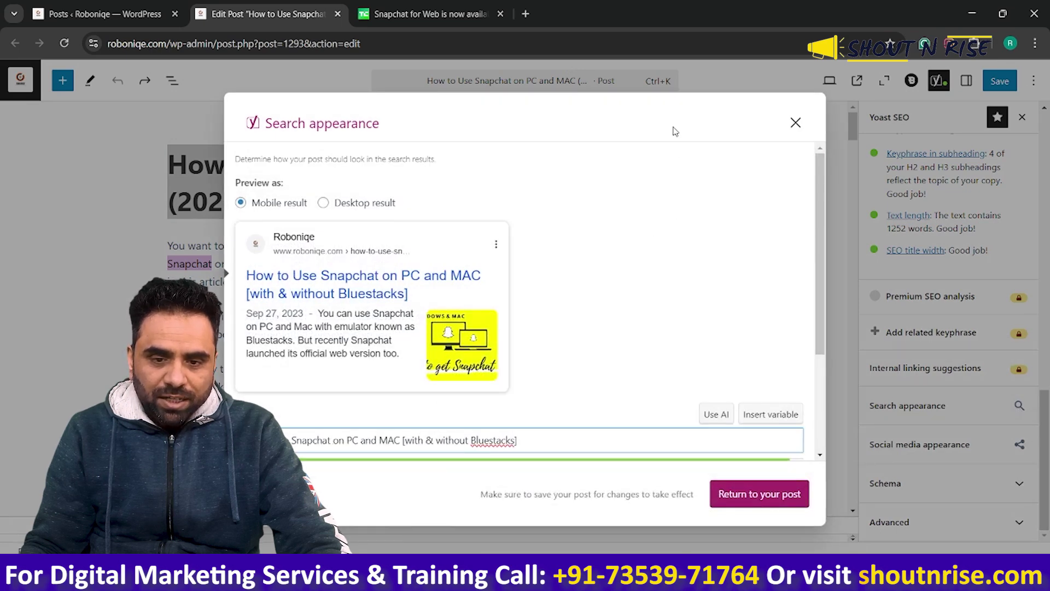
left_click_drag(672, 108, 937, 117)
left_click(794, 123)
left_click(297, 164)
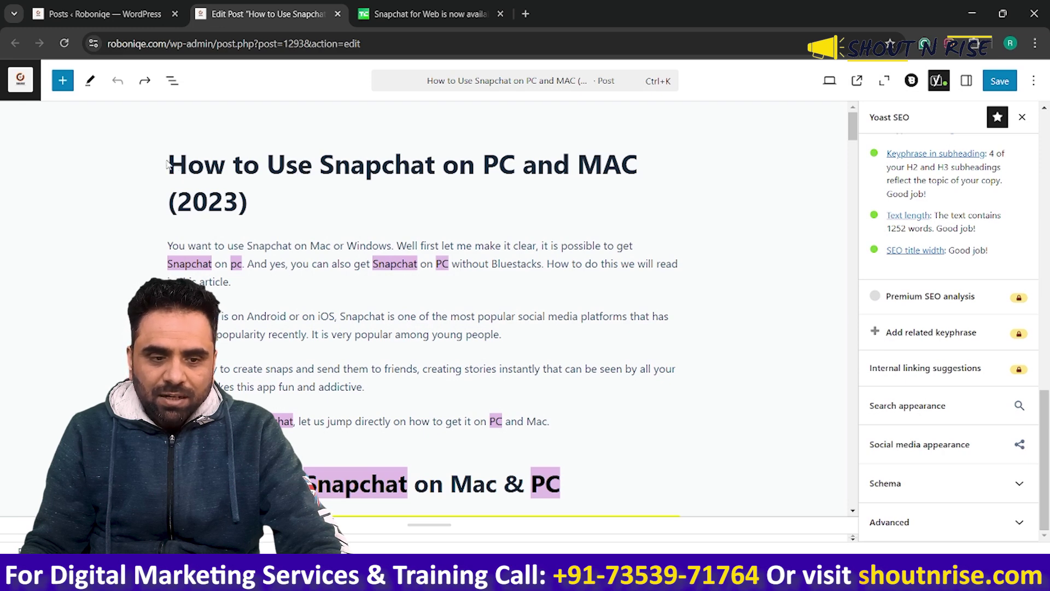
left_click_drag(169, 163, 249, 202)
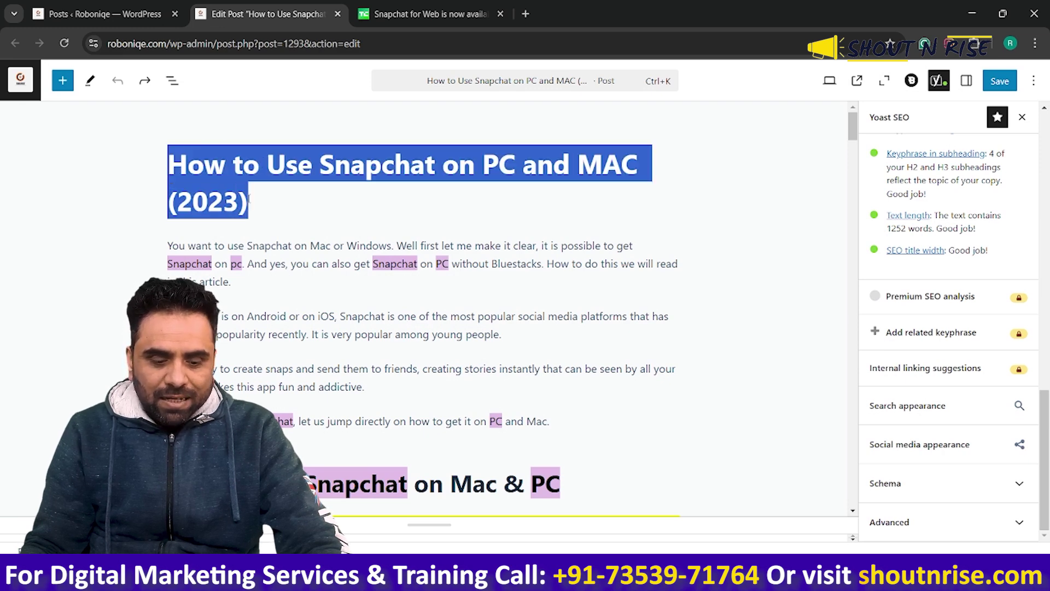
Step: Clear the SEO title in the Search appearance settings and return to the analysis results to check the effect
scroll(962, 387, "up", 5)
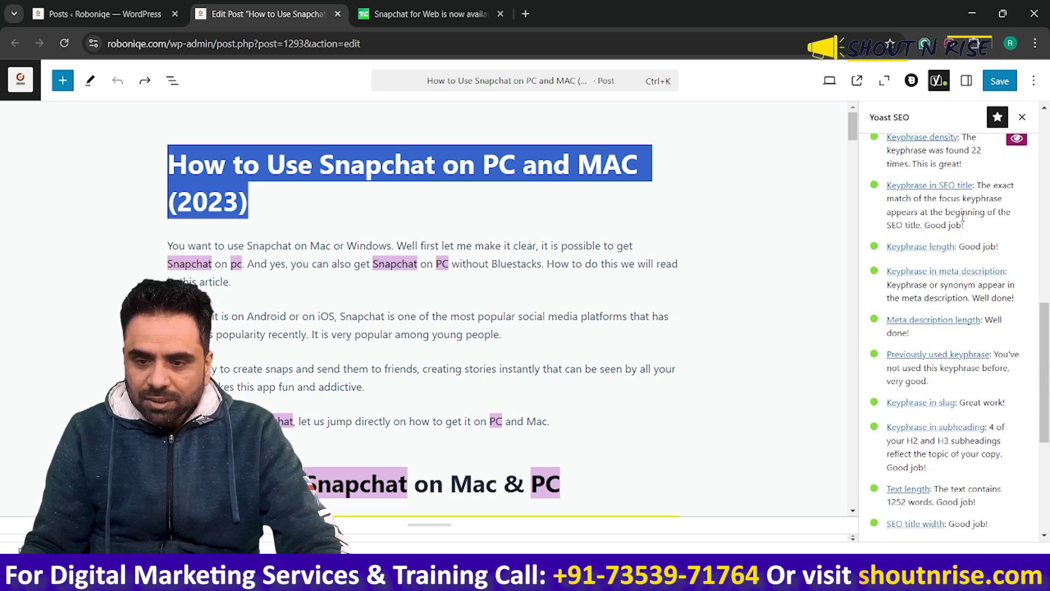
scroll(941, 356, "down", 5)
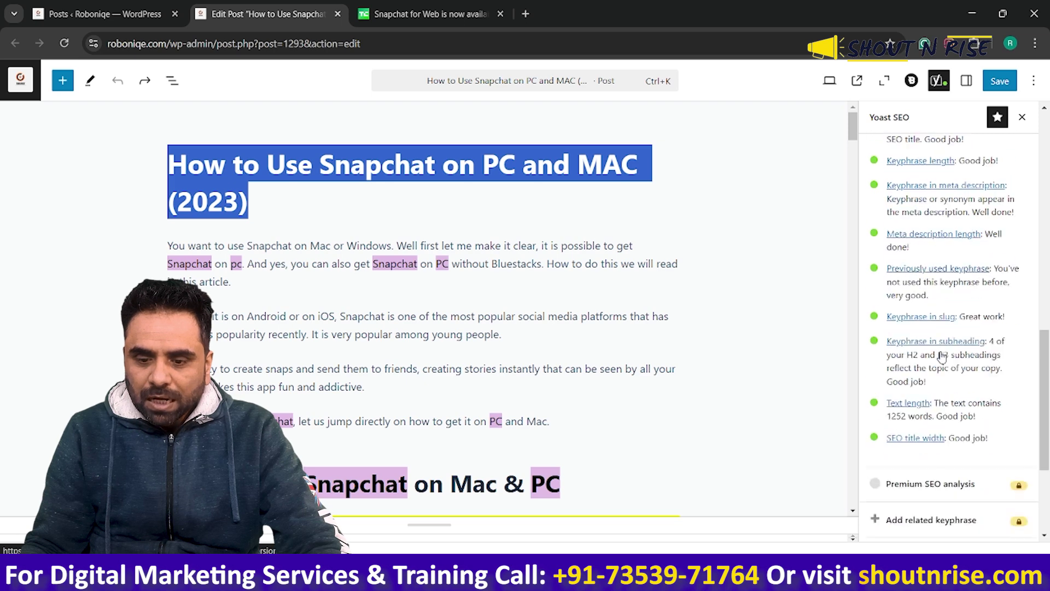
scroll(939, 399, "down", 1)
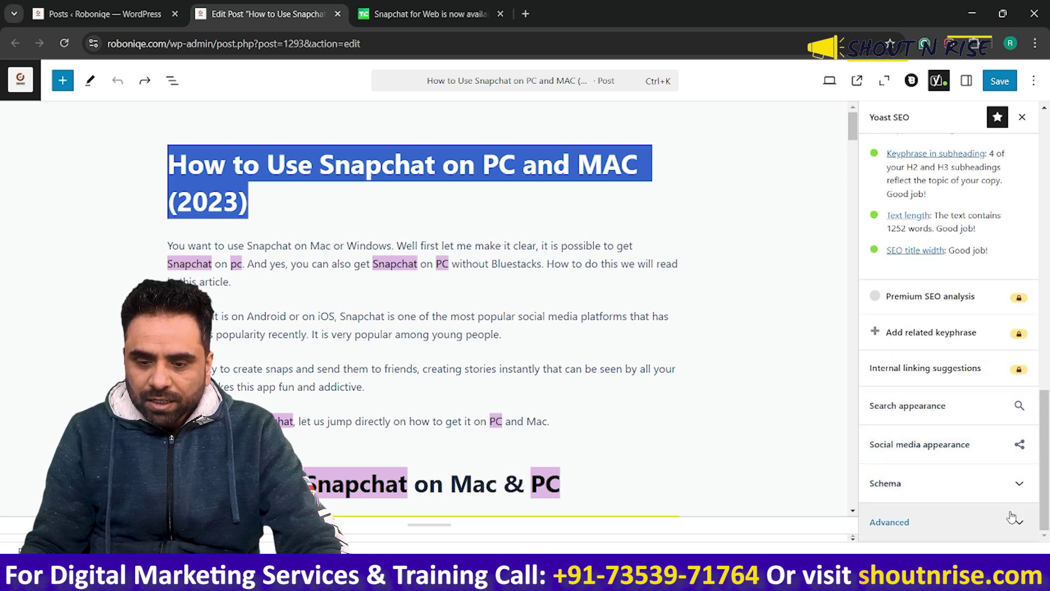
left_click(1014, 405)
left_click(525, 442)
scroll(525, 442, "down", 3)
key("ctrl+a")
left_click(338, 290)
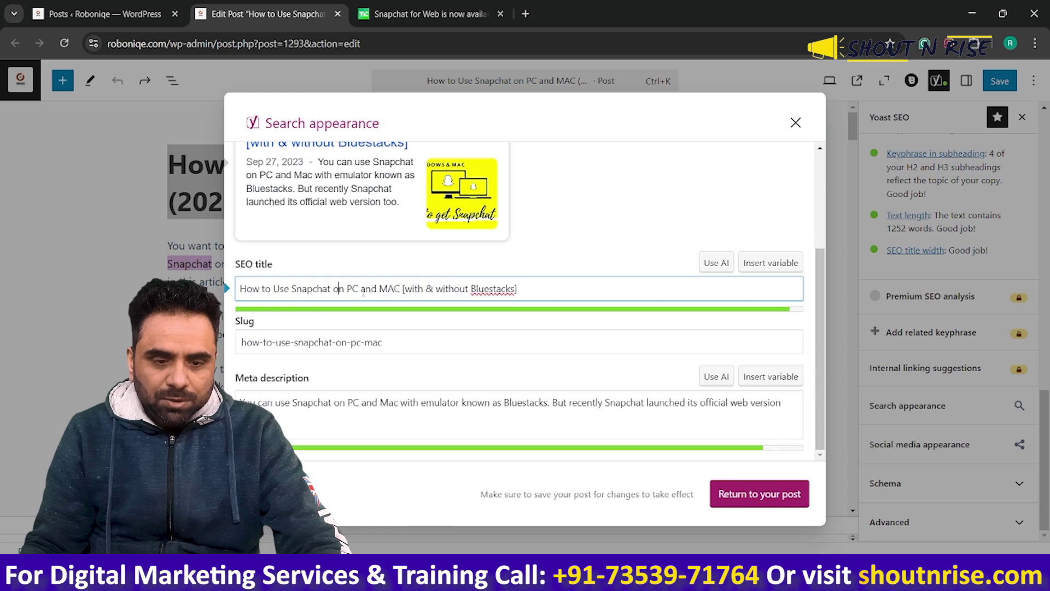
key("ctrl+a")
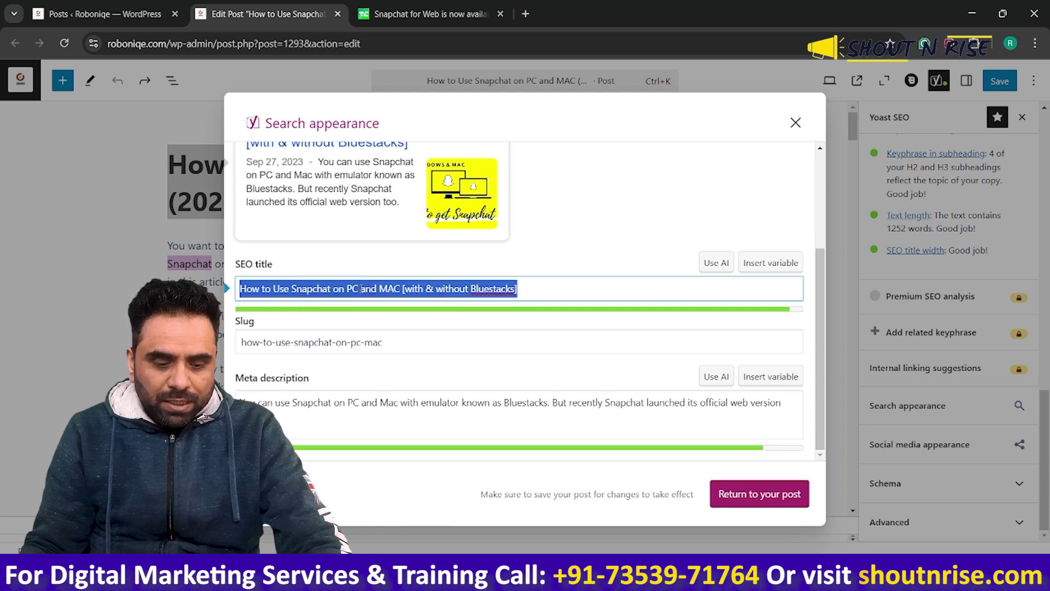
key("BackSpace")
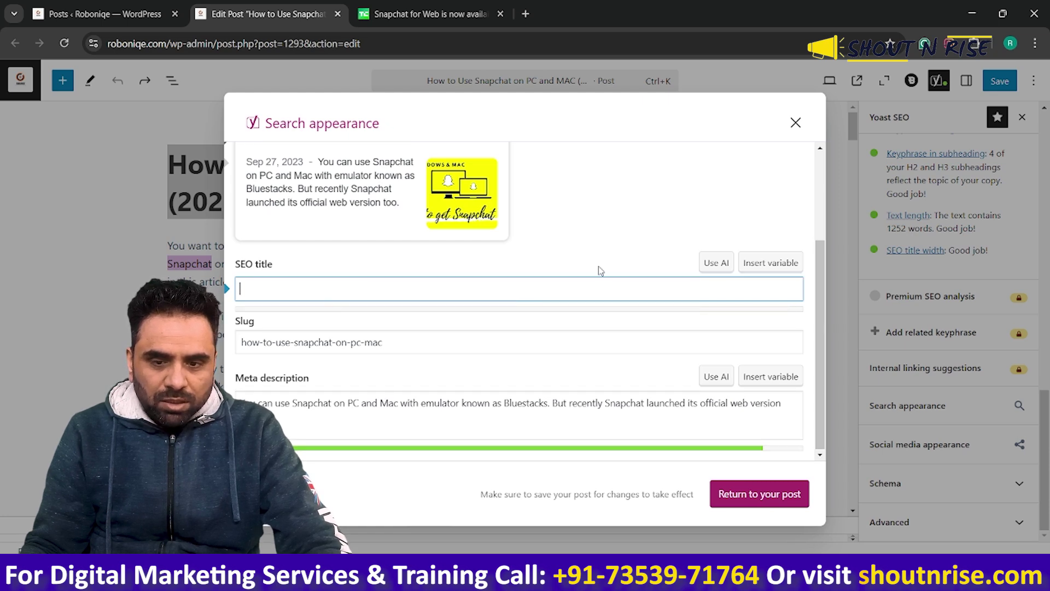
left_click(796, 123)
scroll(902, 273, "up", 6)
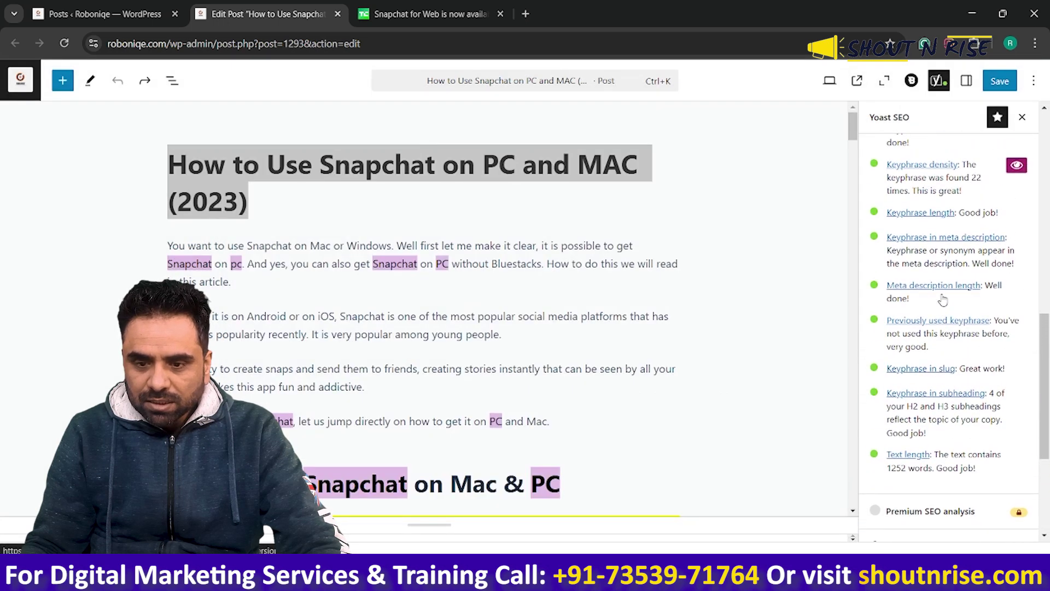
Step: Check the SEO title problem in the analysis results and restore the SEO title to "How to Use Snapchat on PC and MAC [with & without Bluestacks]"
scroll(942, 297, "up", 4)
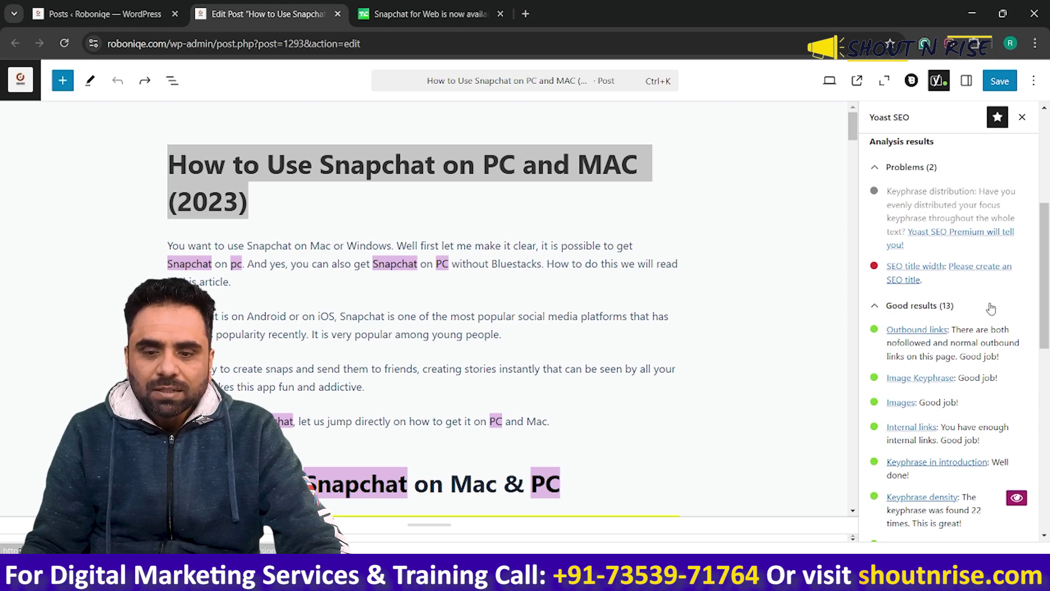
scroll(989, 305, "up", 2)
scroll(987, 327, "down", 8)
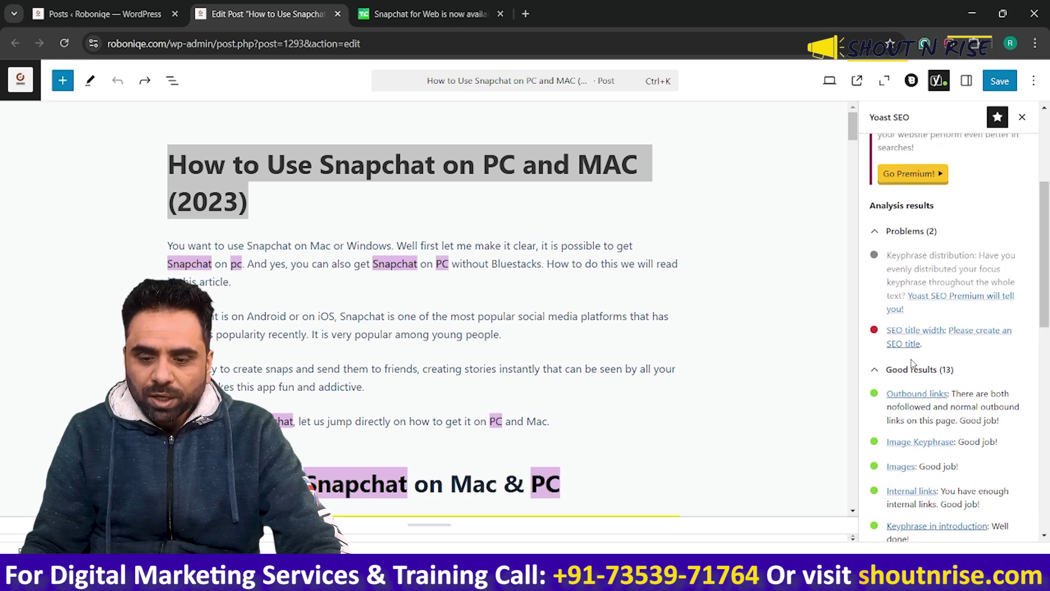
scroll(957, 429, "down", 3)
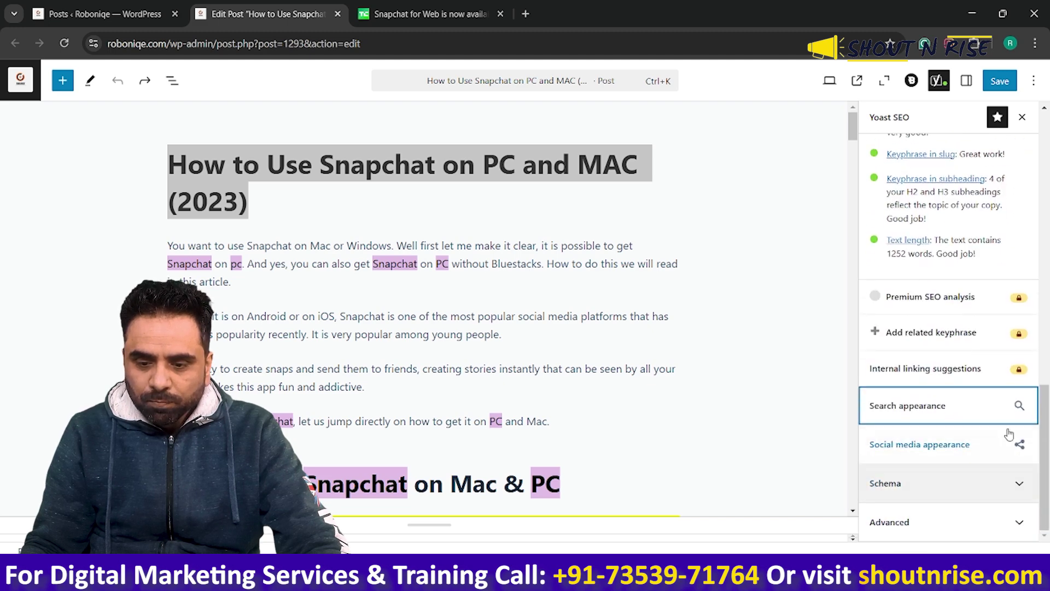
left_click(1019, 407)
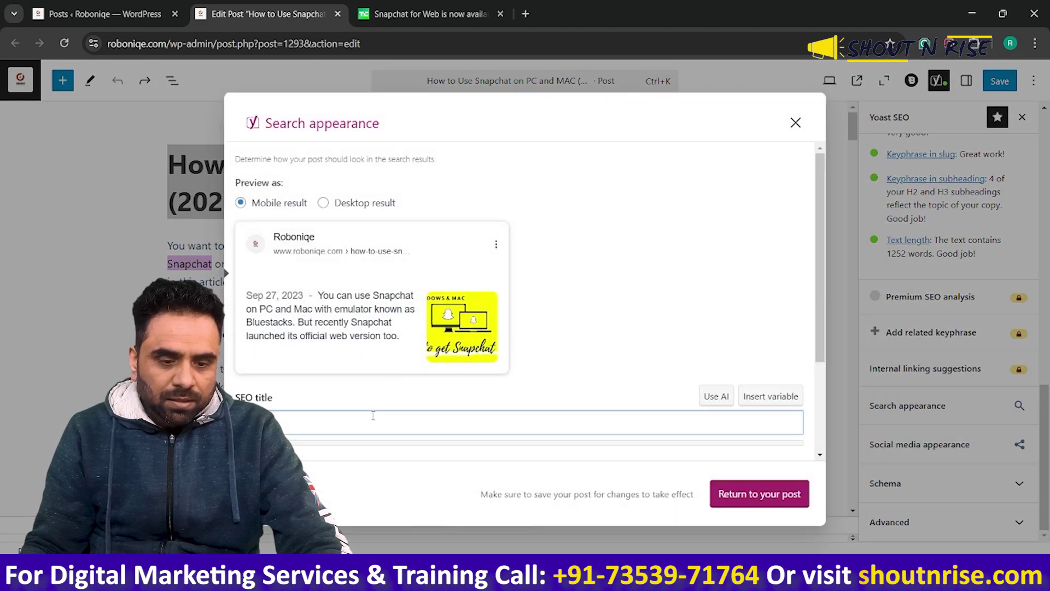
scroll(522, 405, "down", 3)
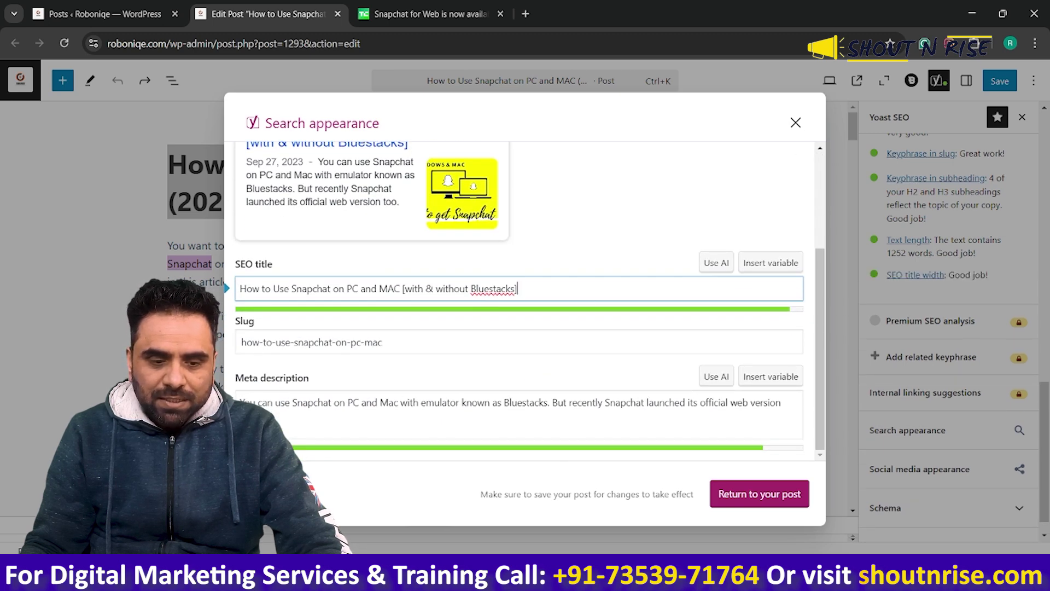
Step: Compare the slug in the Search appearance settings with the web address of the published Snapchat post, viewed in a new tab
triple_click(519, 403)
left_click_drag(403, 343, 241, 342)
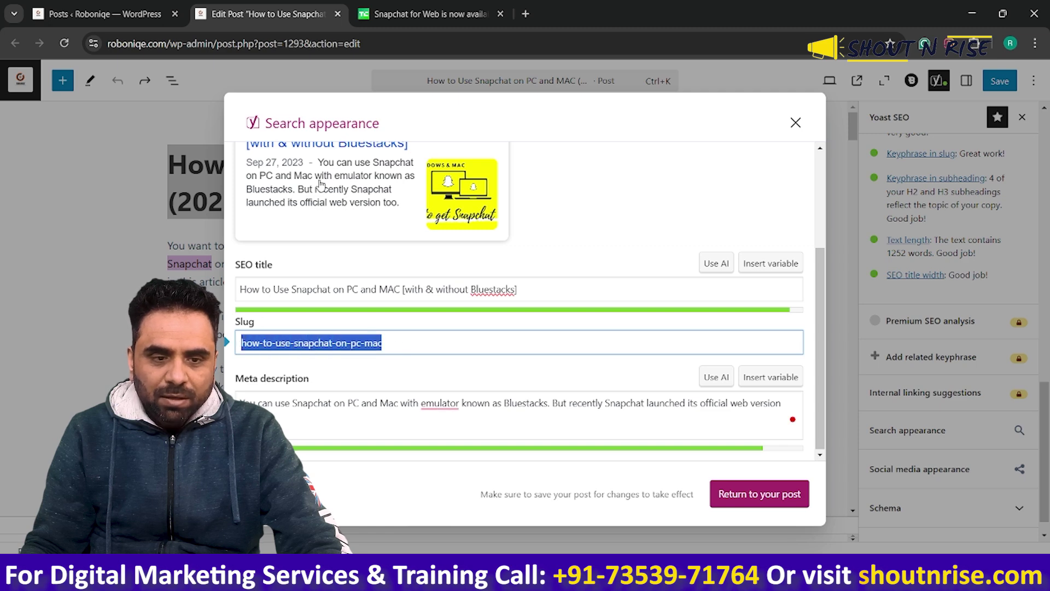
left_click(104, 13)
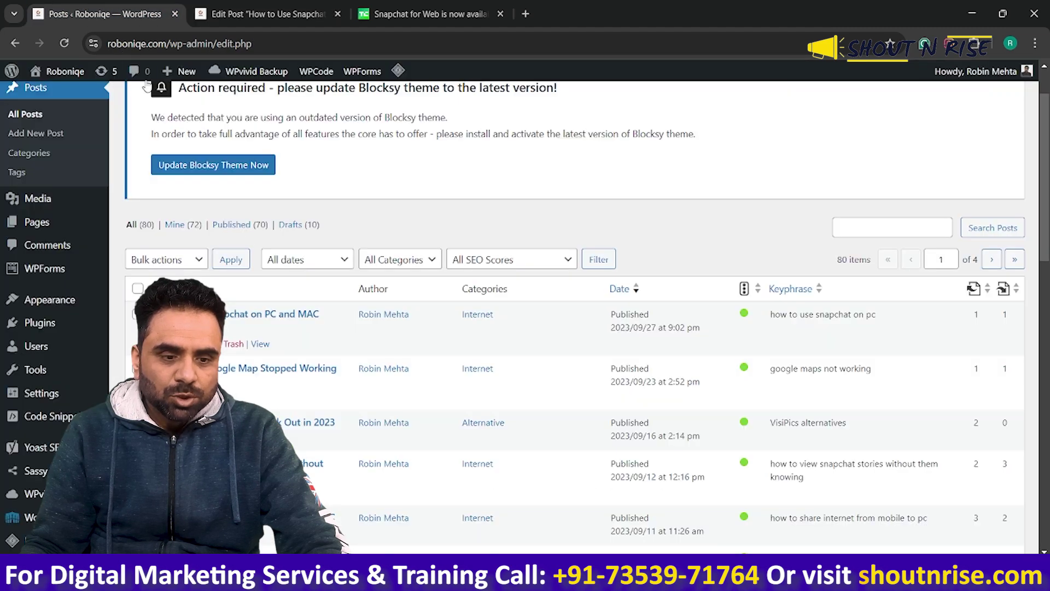
right_click(265, 343)
left_click(298, 353)
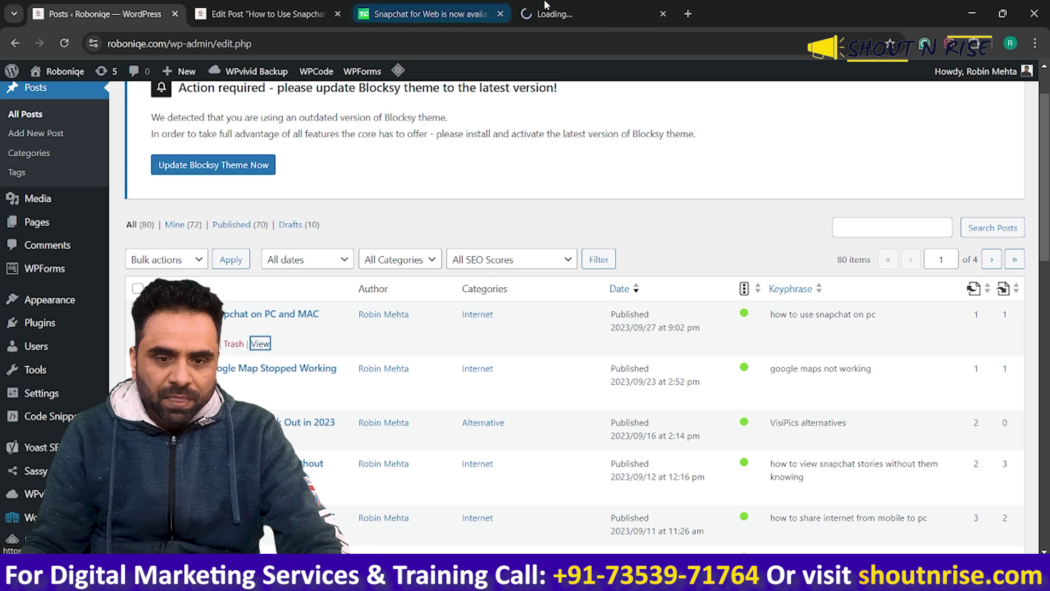
left_click(535, 5)
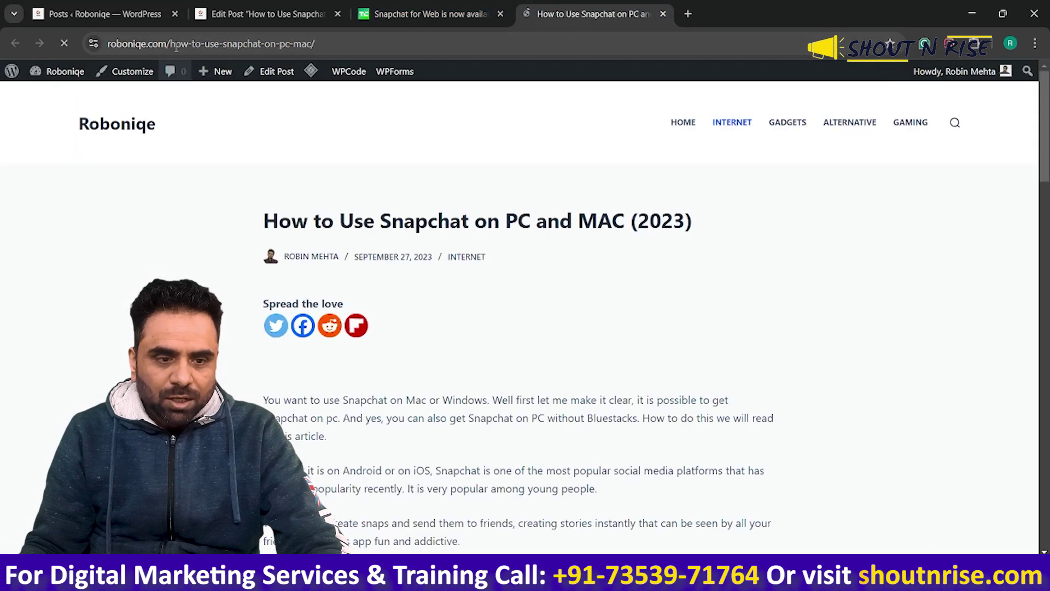
left_click_drag(170, 43, 331, 38)
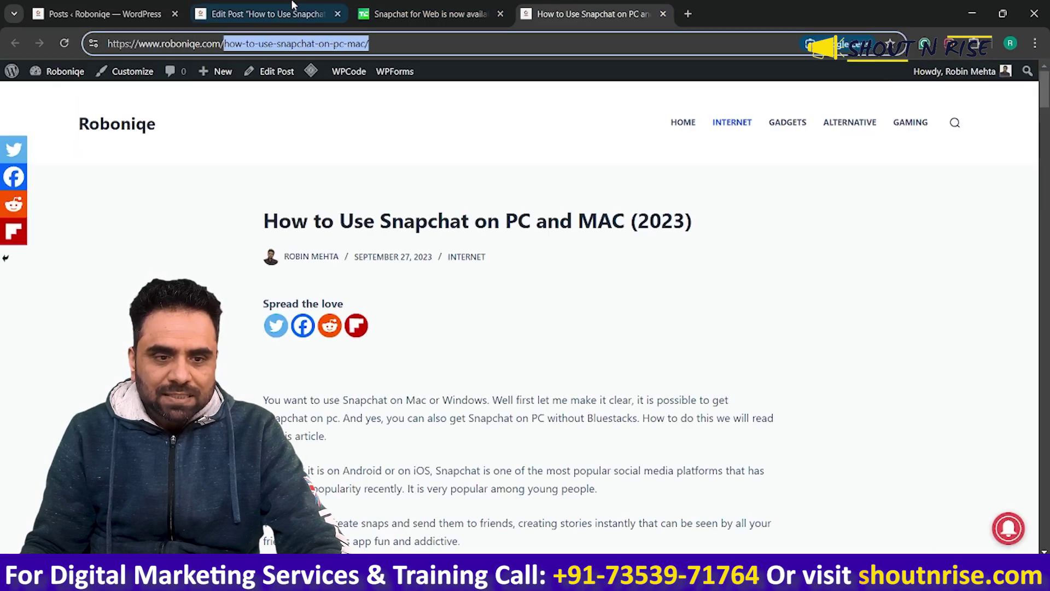
left_click(294, 10)
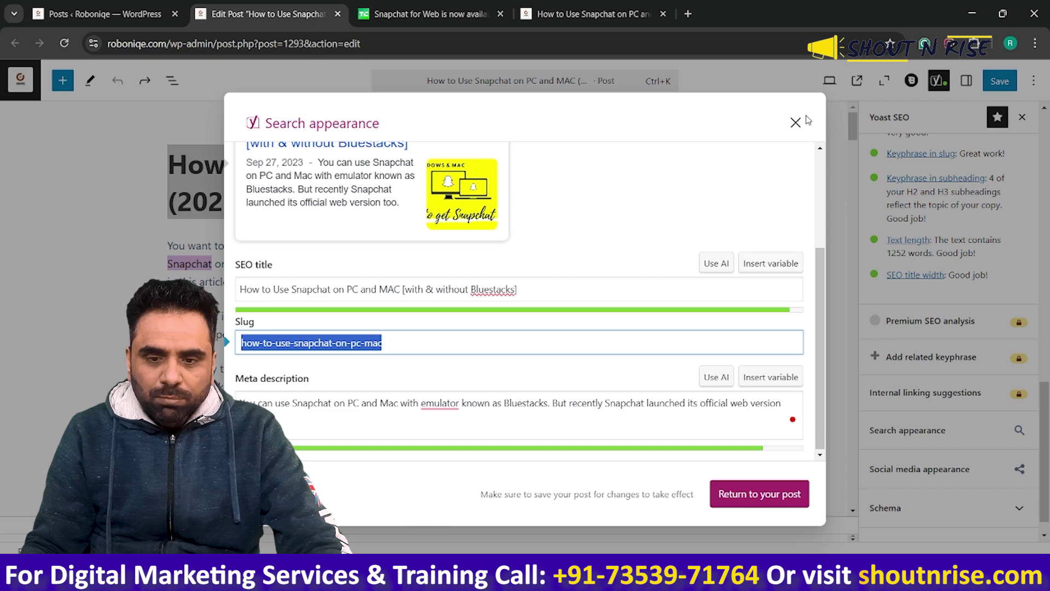
Step: Review the SEO title, slug and meta description, close the Search appearance settings and check the keyphrase in SEO title result
left_click_drag(555, 285, 291, 319)
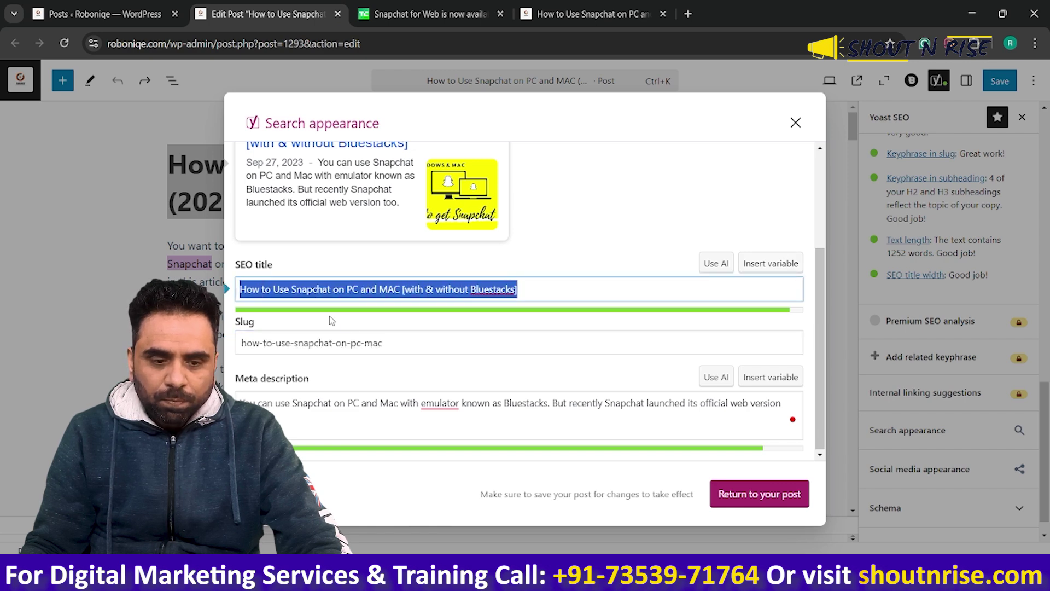
left_click_drag(399, 343, 230, 341)
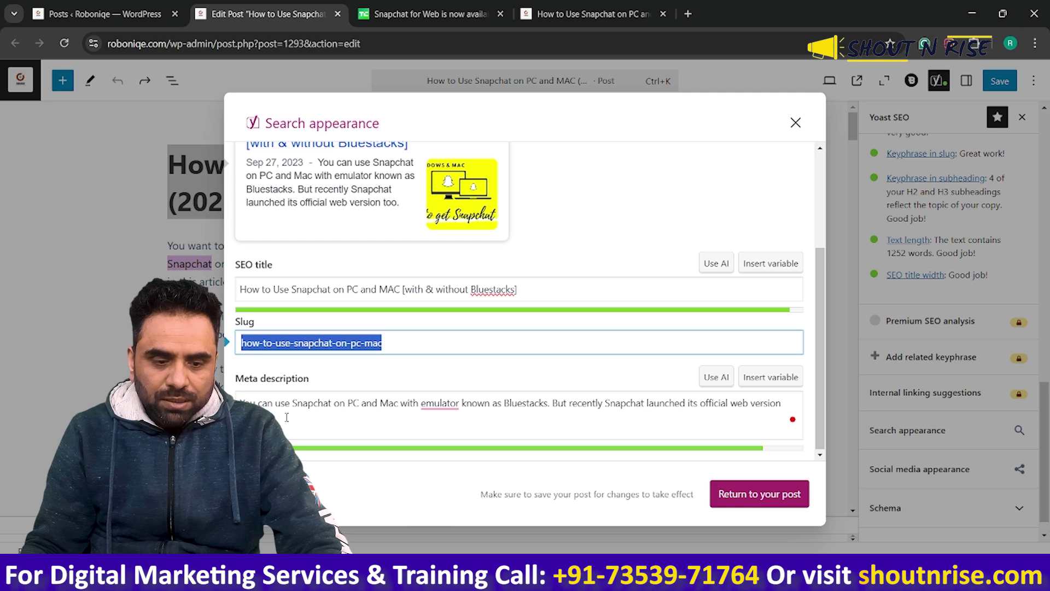
left_click_drag(286, 418, 233, 398)
left_click(795, 122)
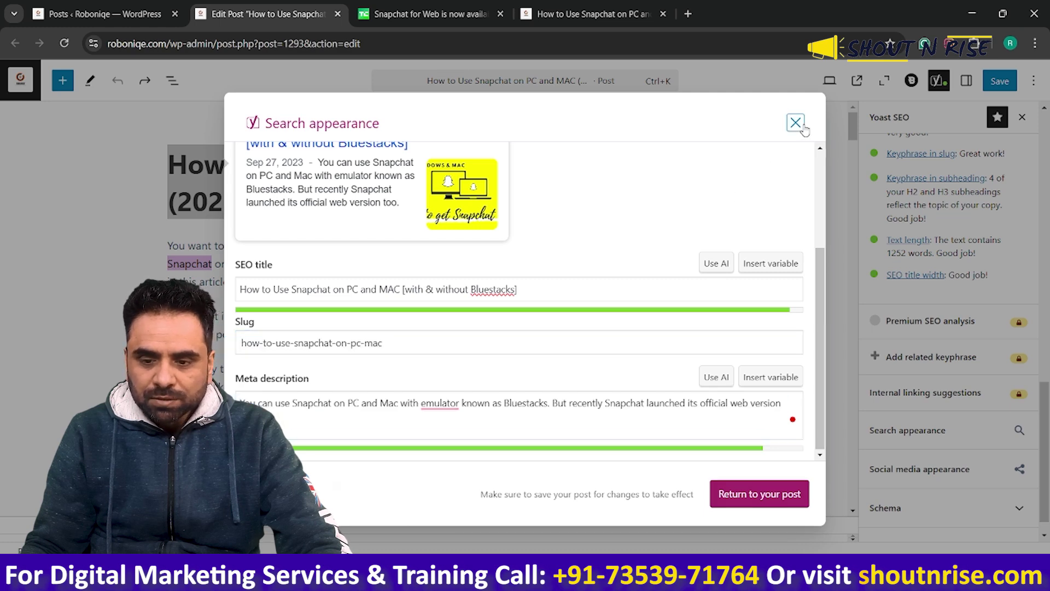
scroll(956, 301, "up", 4)
scroll(978, 342, "up", 1)
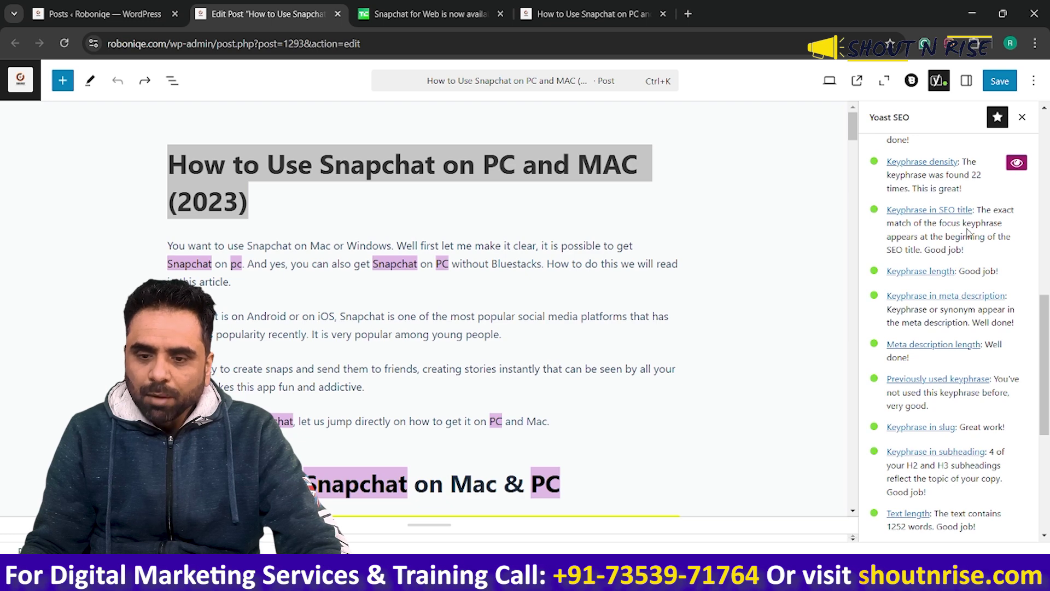
Step: Test the SEO title width by appending "gebrgrg" to the SEO title in the Search appearance settings, and remove the added text
scroll(1003, 420, "down", 5)
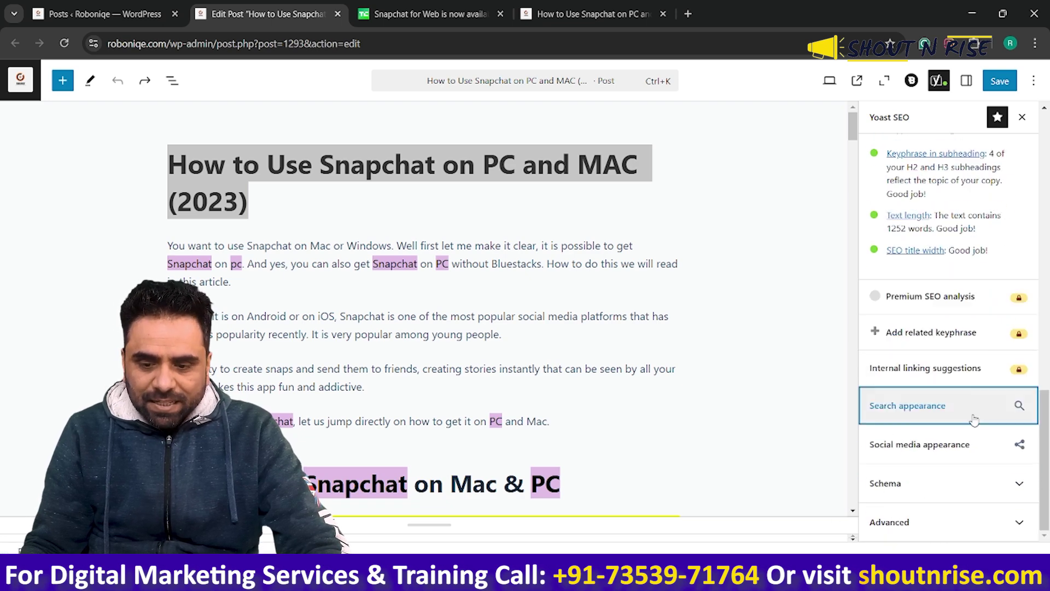
left_click(1019, 405)
scroll(646, 406, "down", 3)
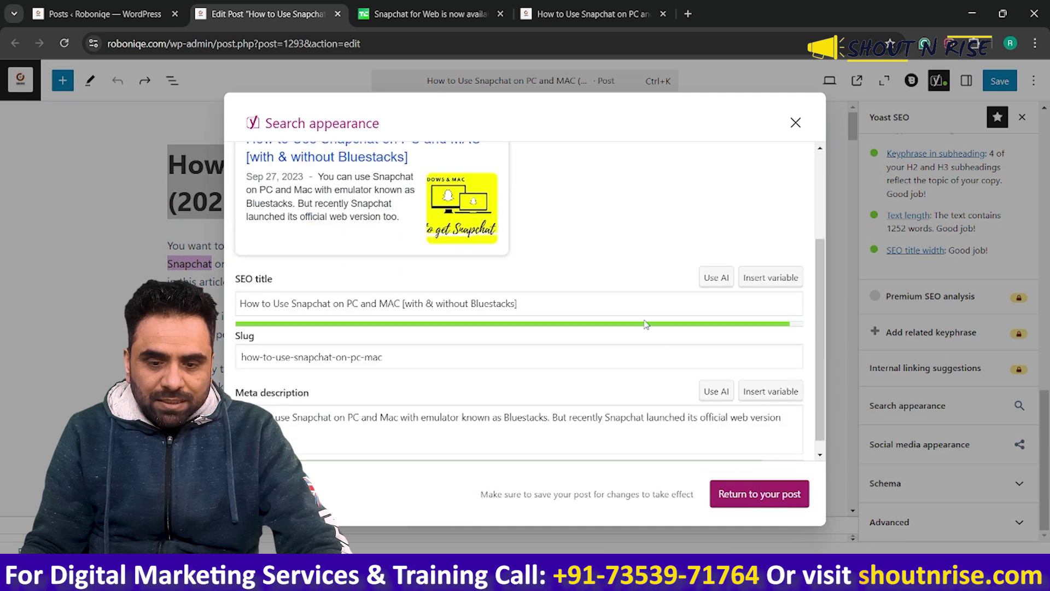
left_click(561, 307)
type("gebrgrg")
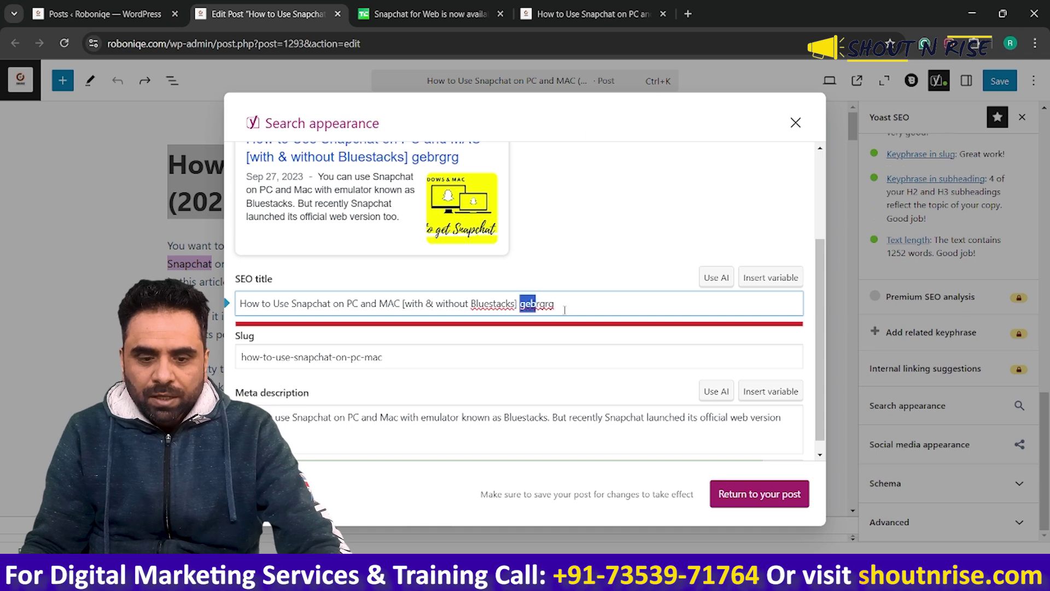
left_click_drag(520, 304, 583, 304)
key("BackSpace")
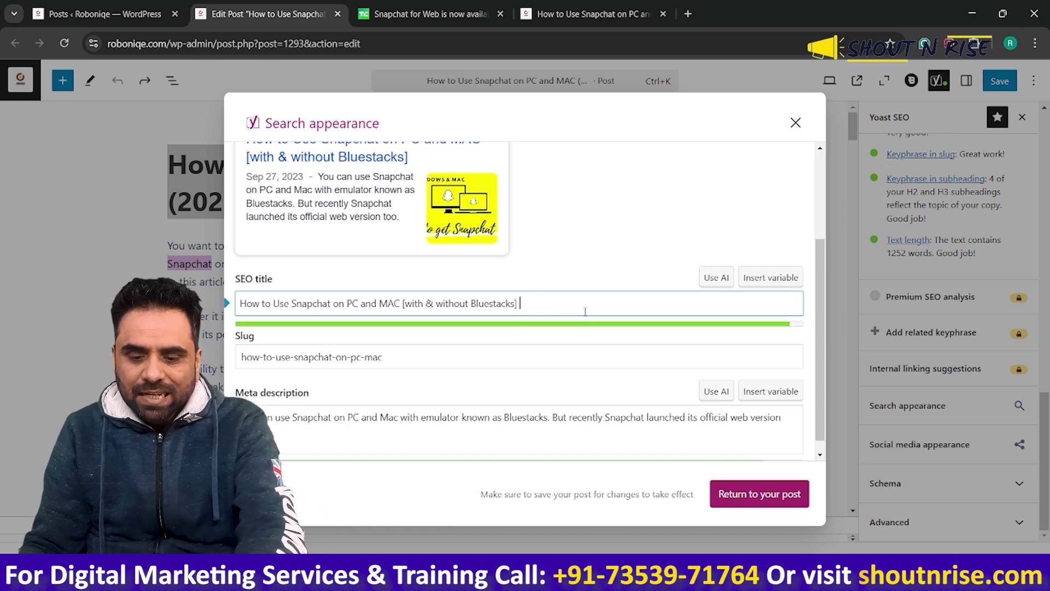
left_click(601, 275)
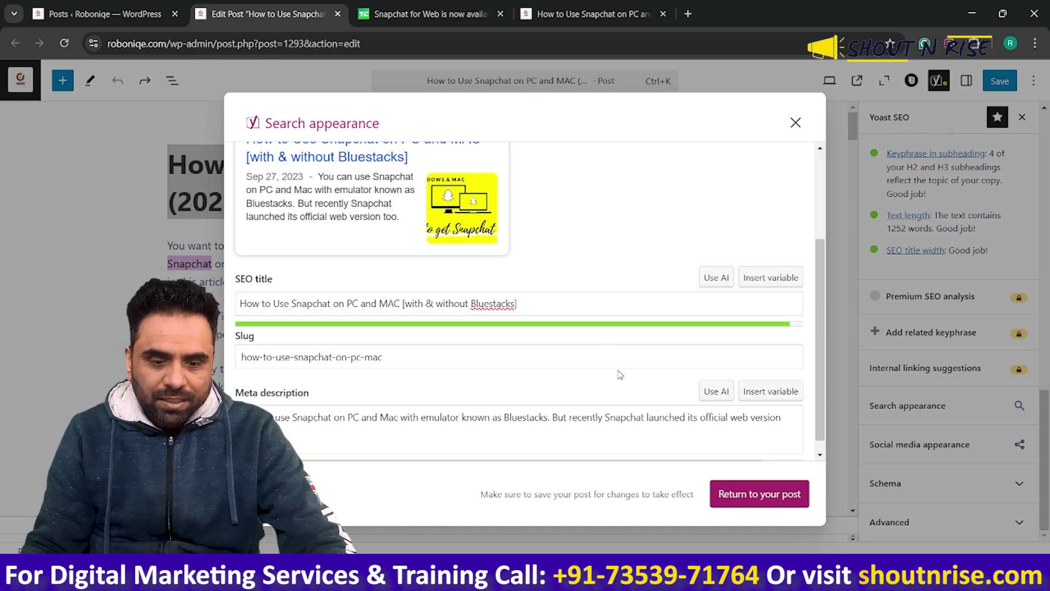
Step: Examine the meta description text and its length indicator alongside the SEO title, and close the Search appearance settings
scroll(623, 370, "down", 1)
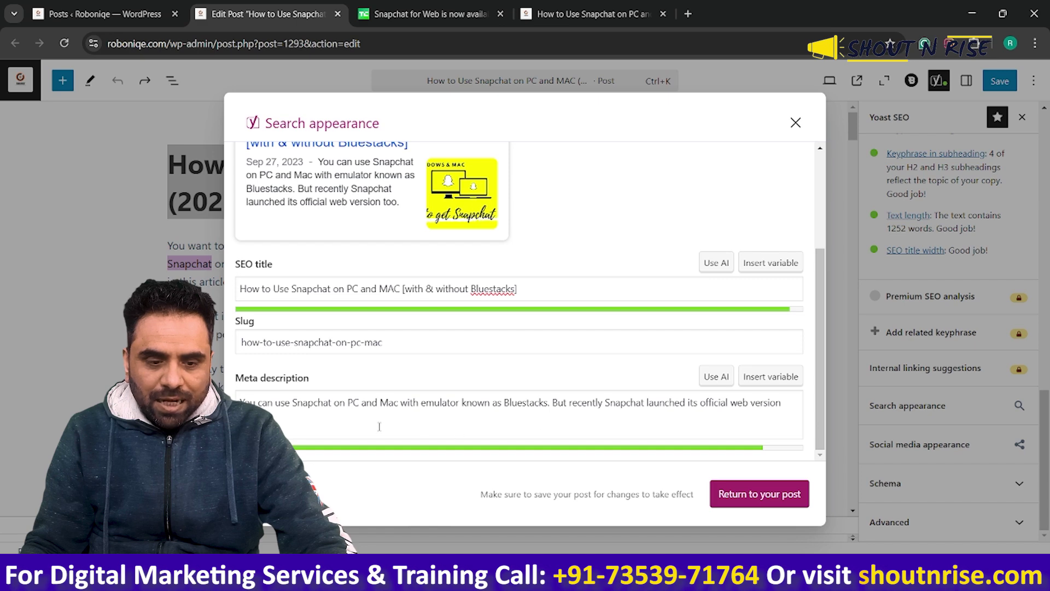
triple_click(309, 424)
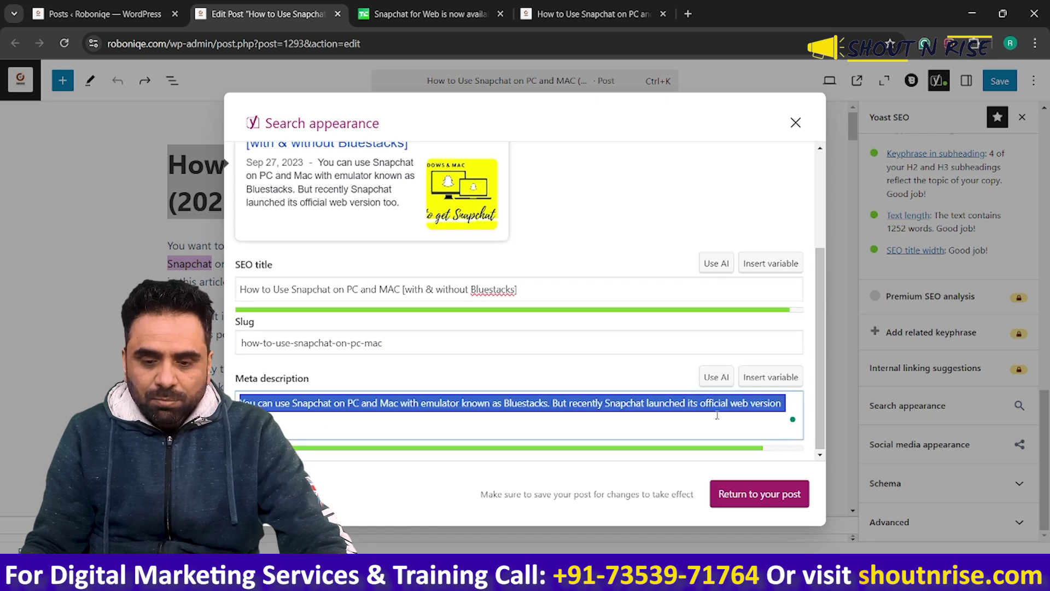
left_click(759, 425)
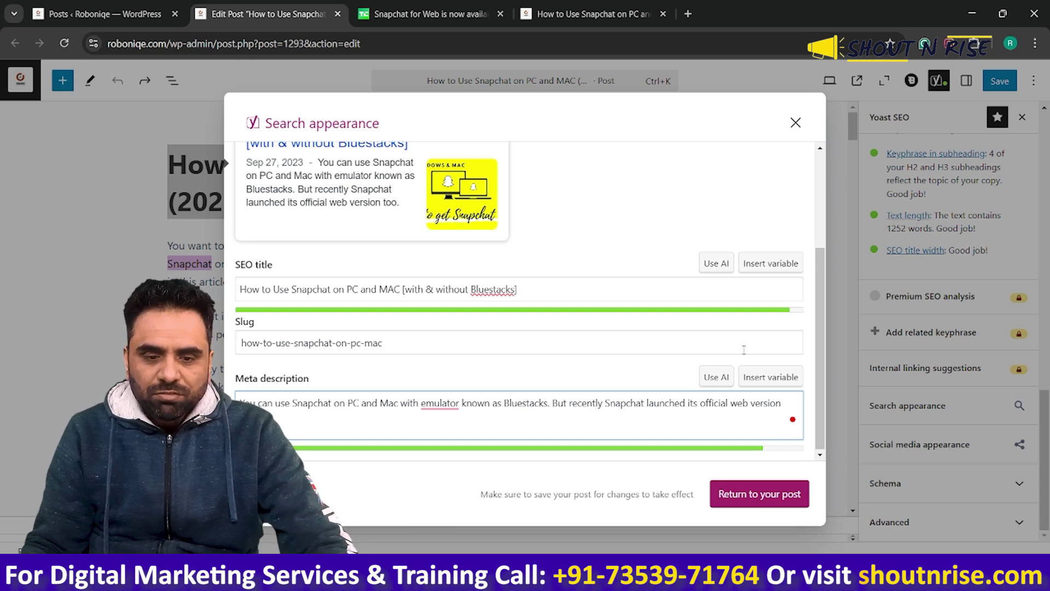
left_click(621, 295)
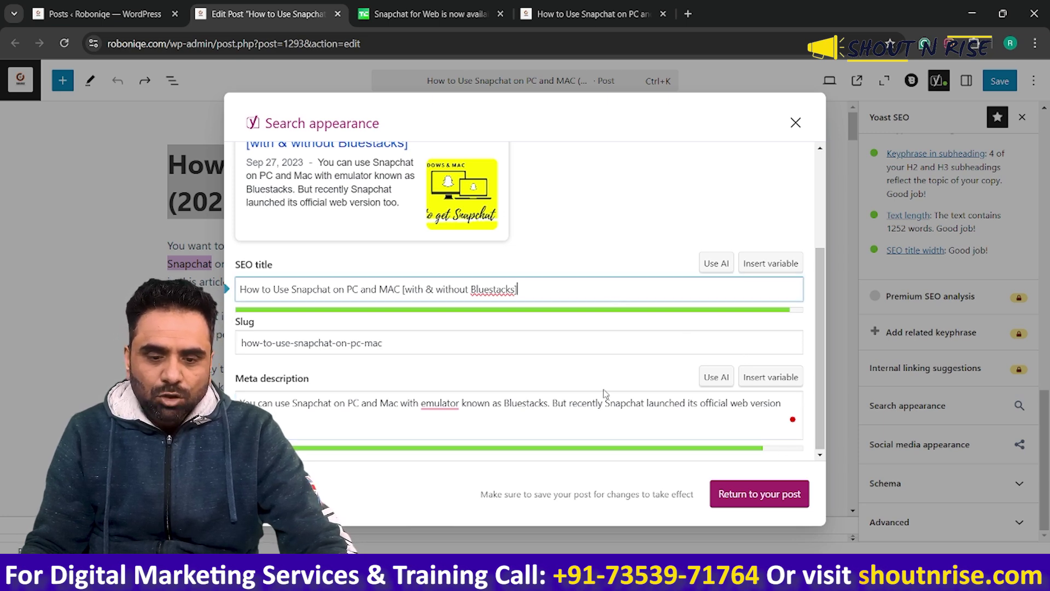
left_click(329, 407)
key("ctrl+a")
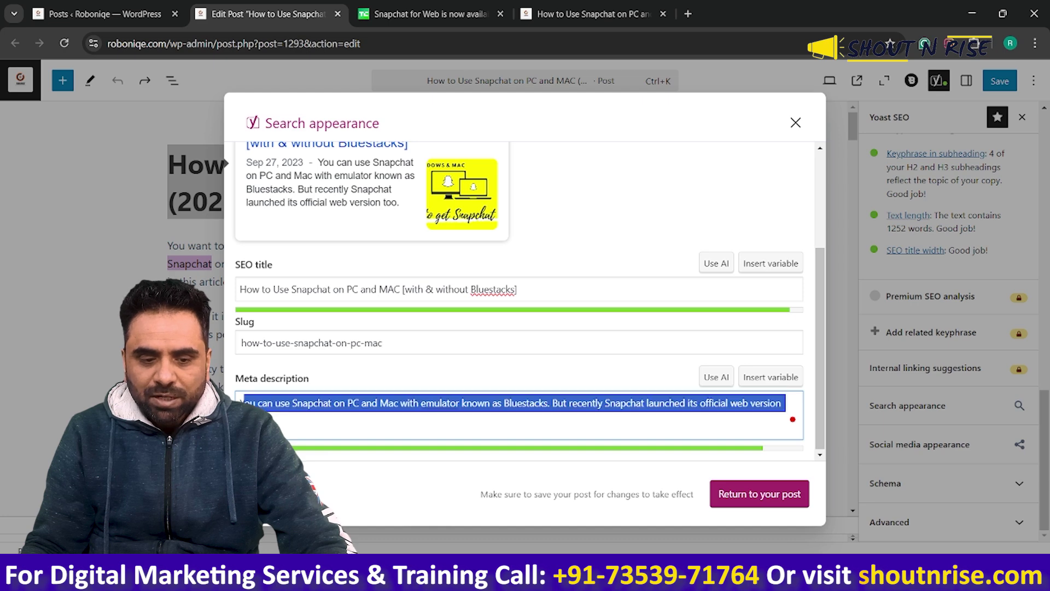
left_click(552, 294)
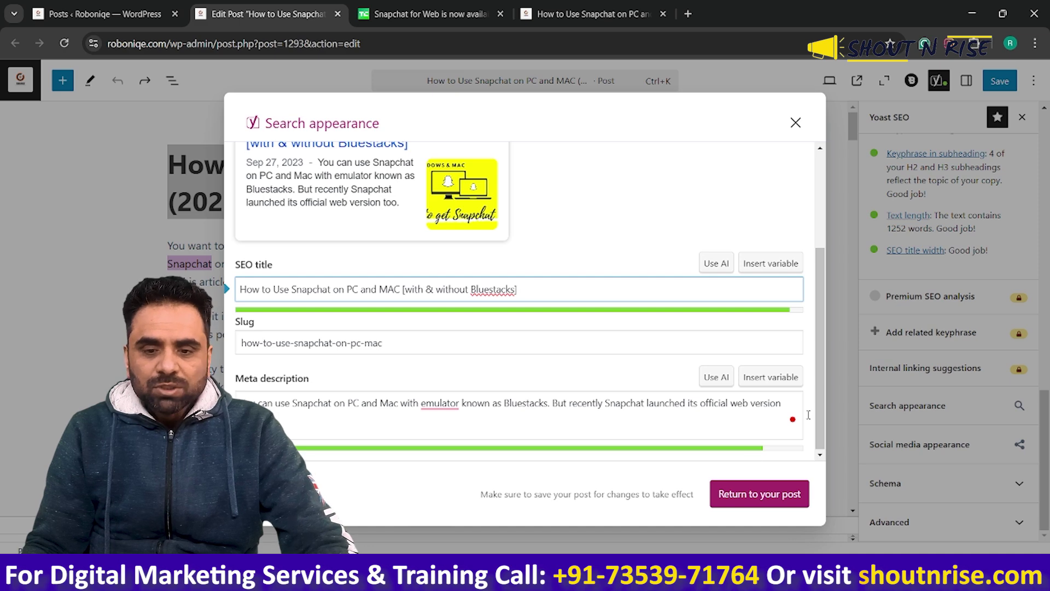
left_click(795, 124)
Step: Review the meta description, previously used keyphrase, slug and subheading results, and examine the subheadings throughout the post
scroll(1000, 365, "up", 5)
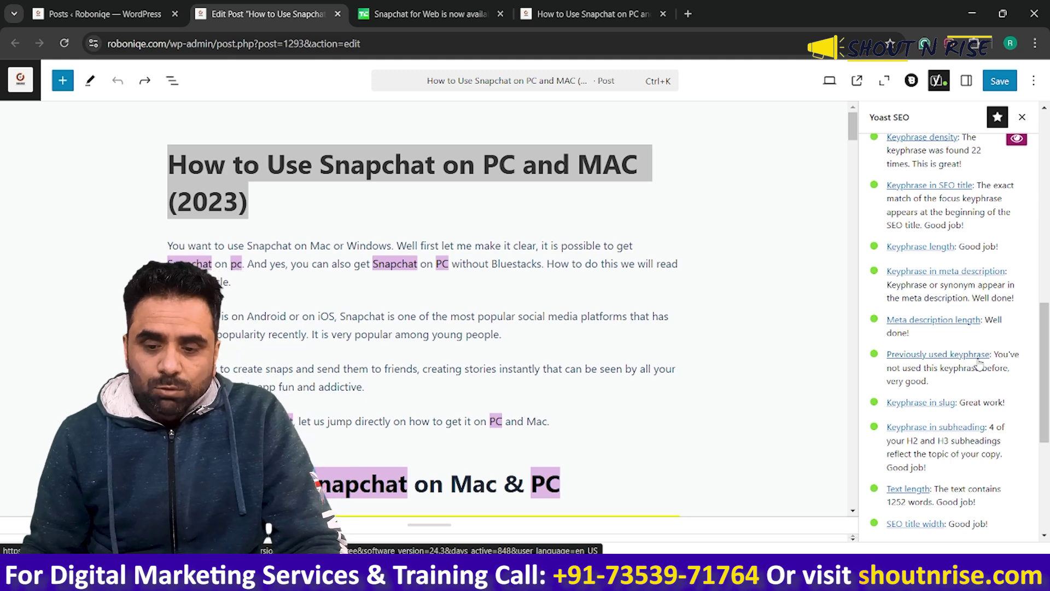
scroll(979, 365, "down", 1)
scroll(979, 365, "down", 2)
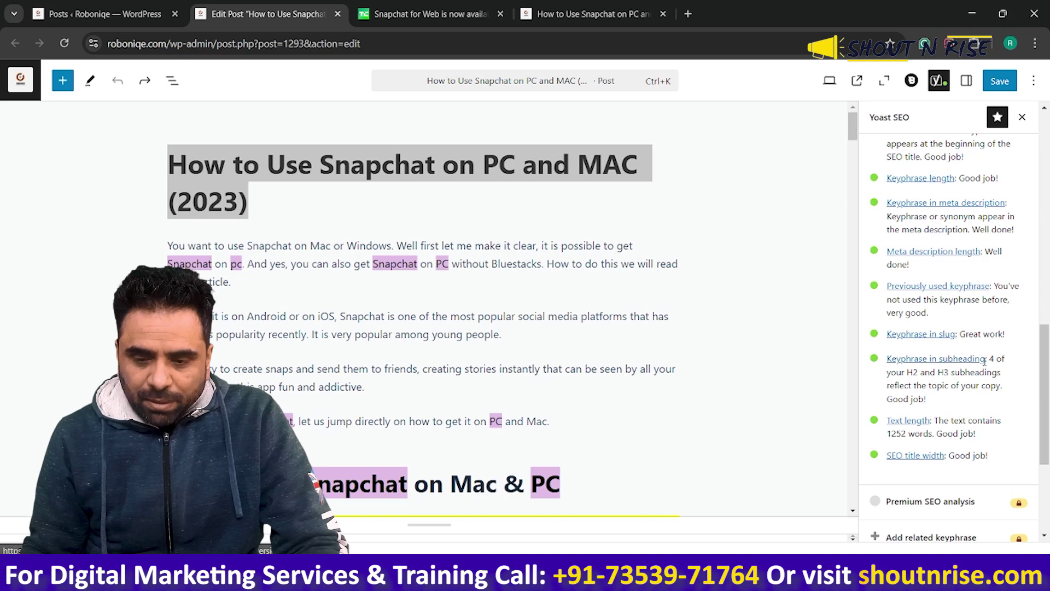
scroll(493, 306, "down", 6)
scroll(532, 324, "down", 5)
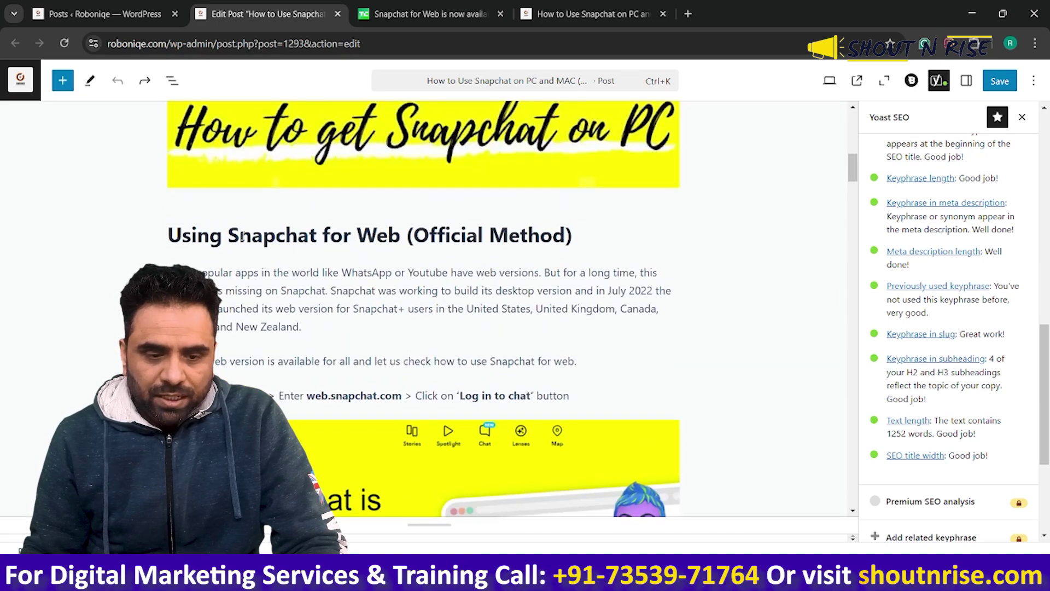
scroll(464, 343, "down", 12)
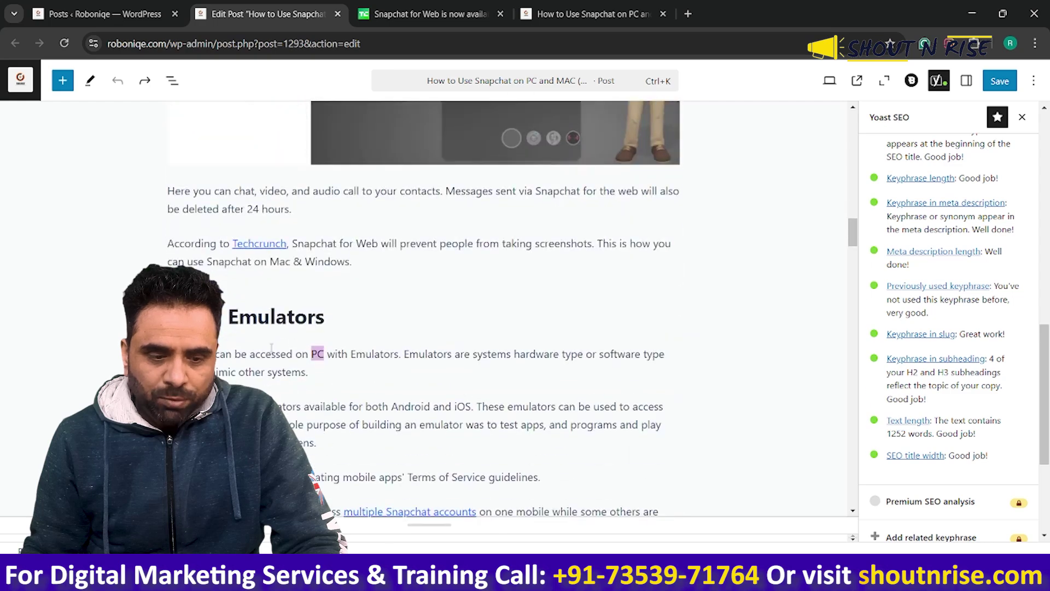
scroll(523, 364, "down", 12)
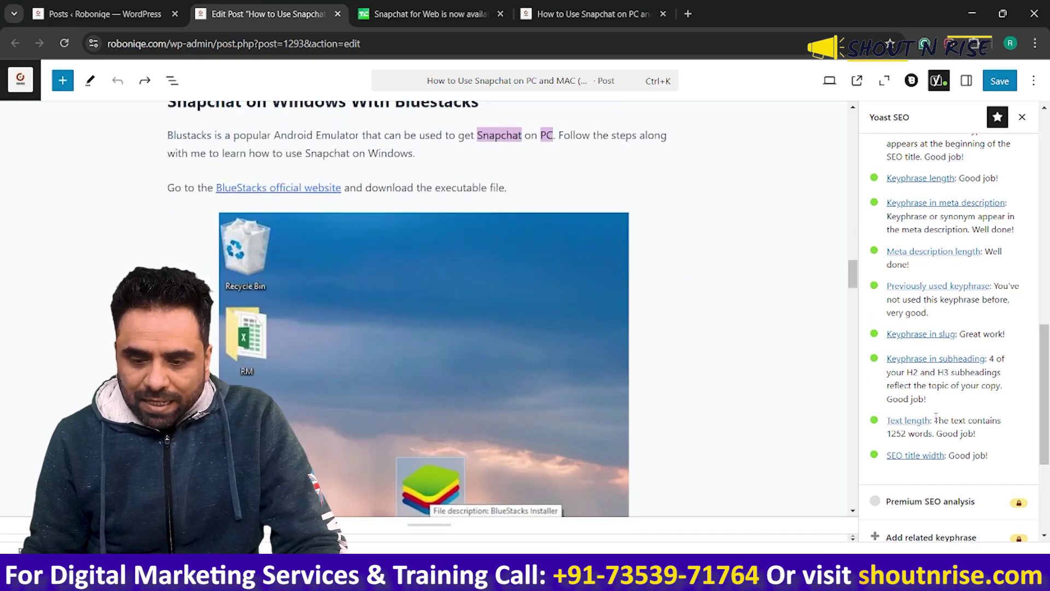
Step: Check the text length and SEO title width results in the Yoast SEO analysis
left_click_drag(935, 419, 969, 432)
left_click(931, 438)
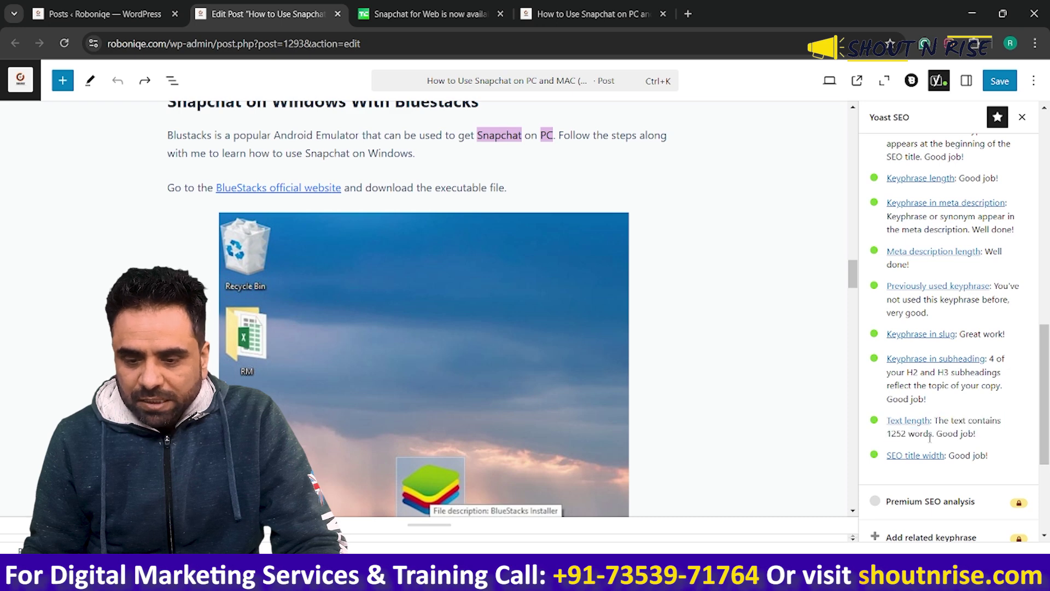
left_click_drag(889, 437, 906, 433)
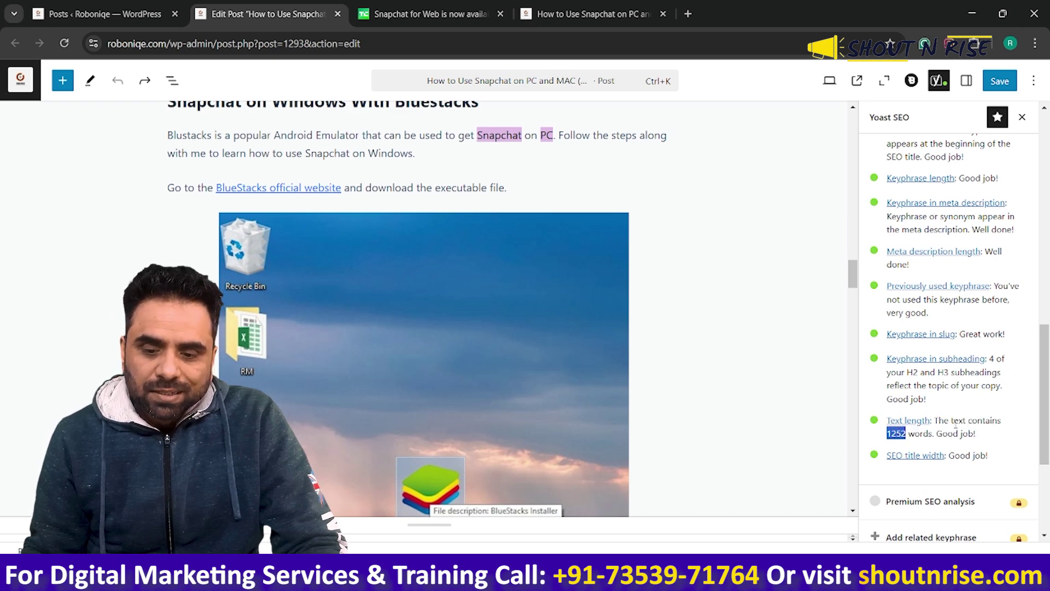
left_click_drag(950, 455, 1002, 465)
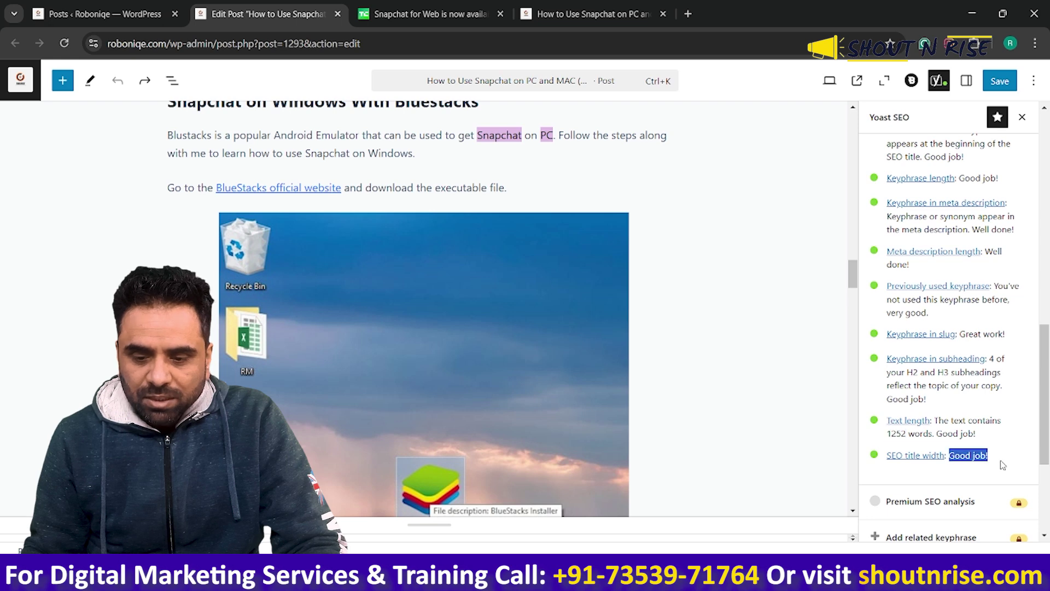
scroll(990, 370, "up", 1)
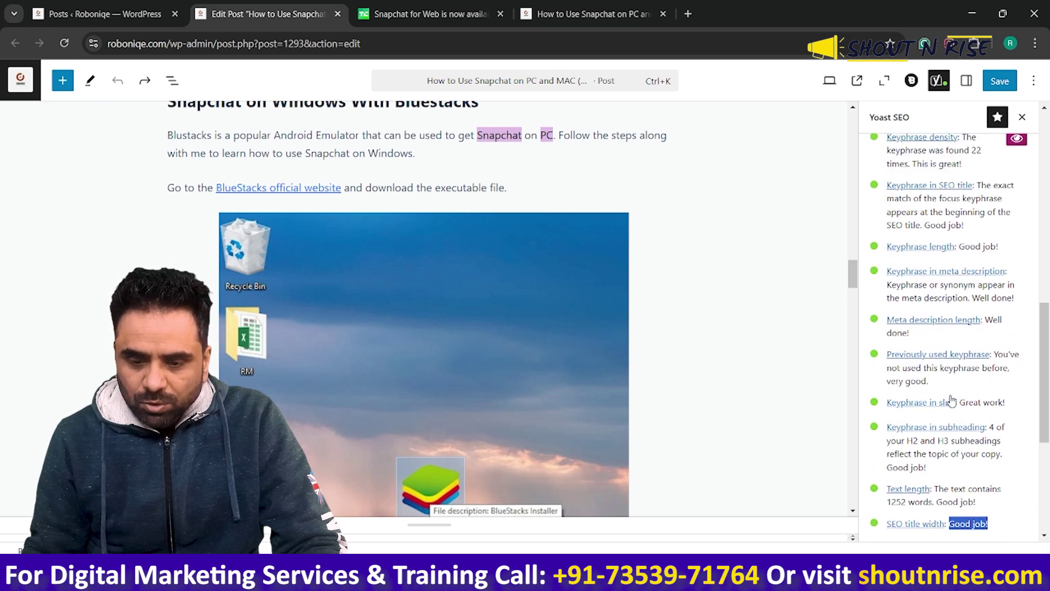
Step: Check the keyphrase length result and review the SEO analysis from the focus keyphrase through the problems and good results
left_click_drag(959, 247, 1005, 251)
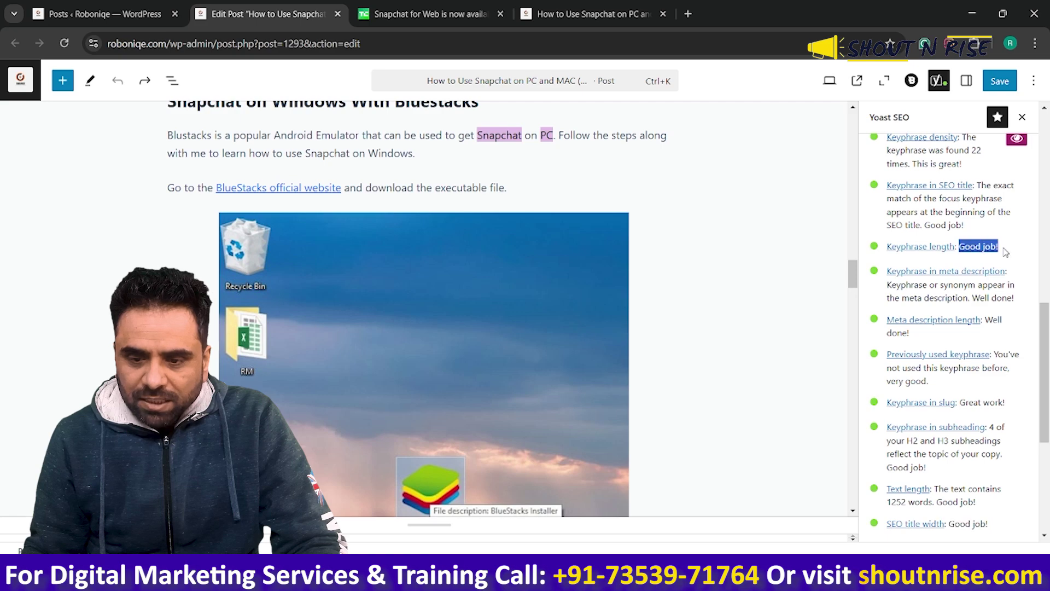
scroll(949, 252, "up", 9)
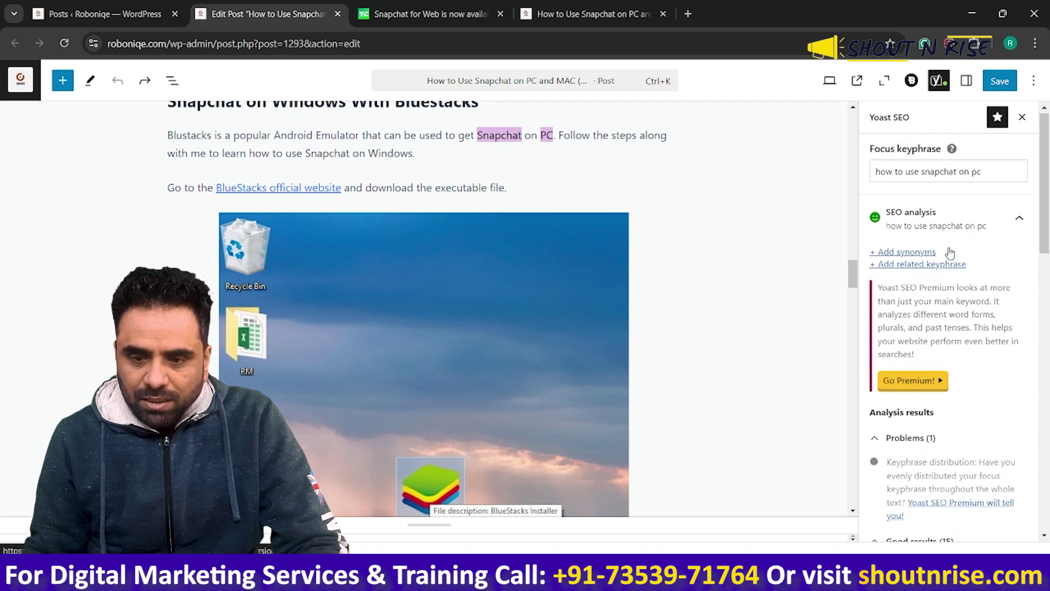
scroll(946, 312, "down", 1)
scroll(946, 312, "down", 10)
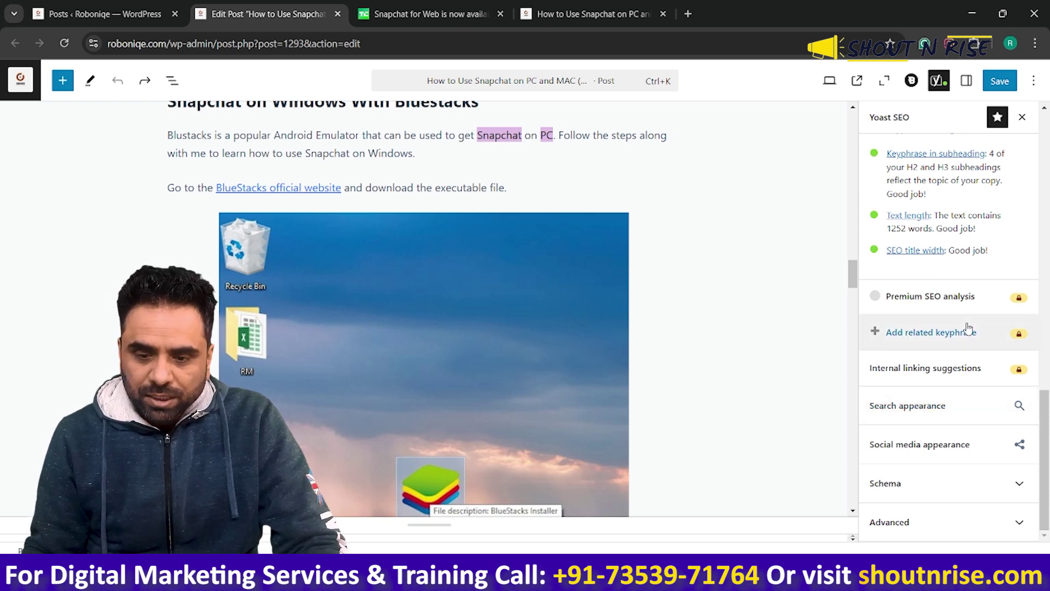
scroll(952, 279, "up", 10)
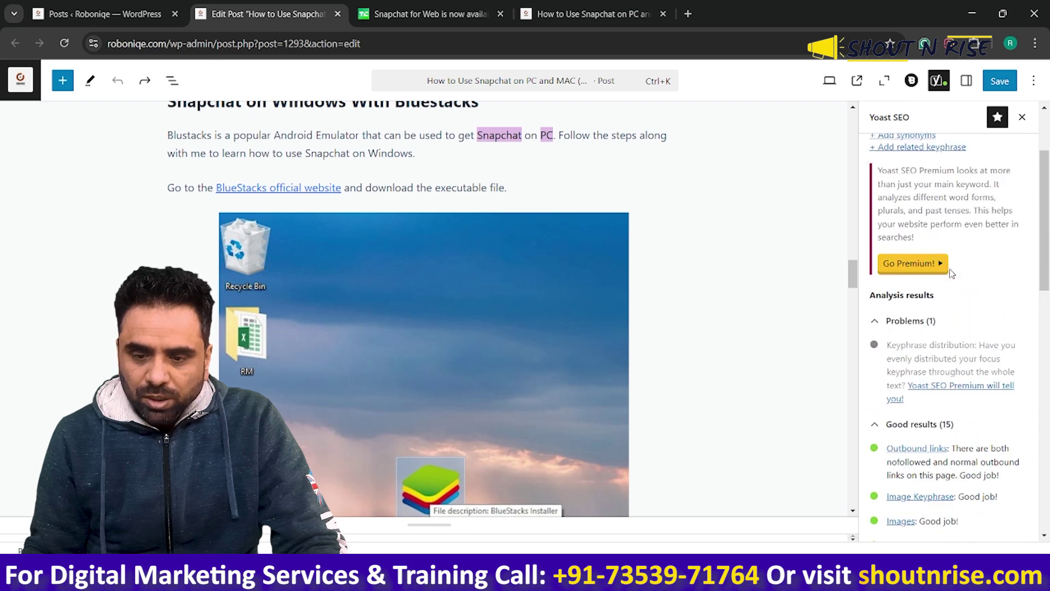
scroll(950, 377, "up", 3)
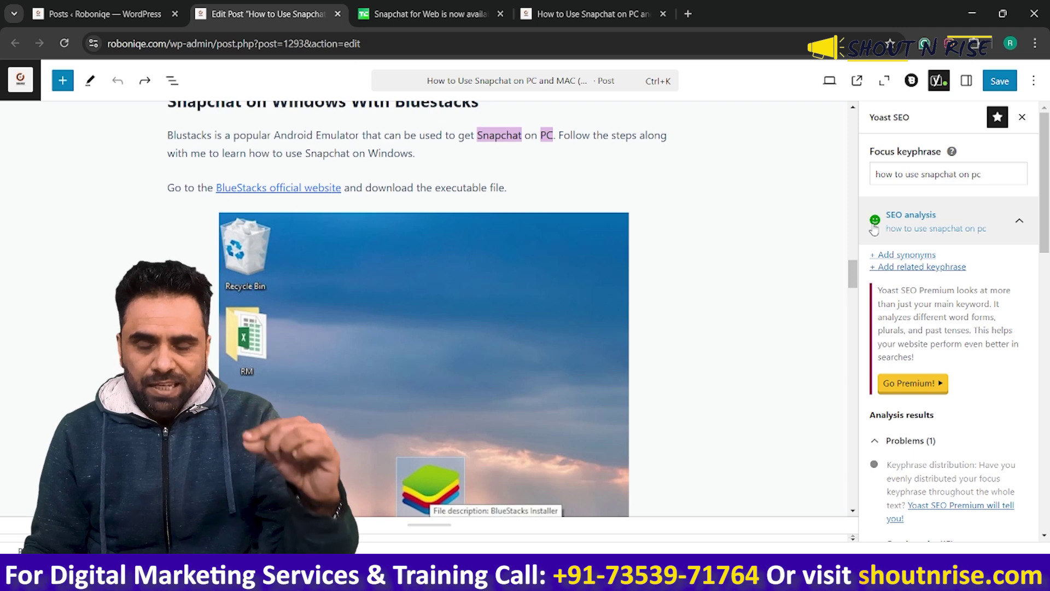
scroll(953, 355, "down", 4)
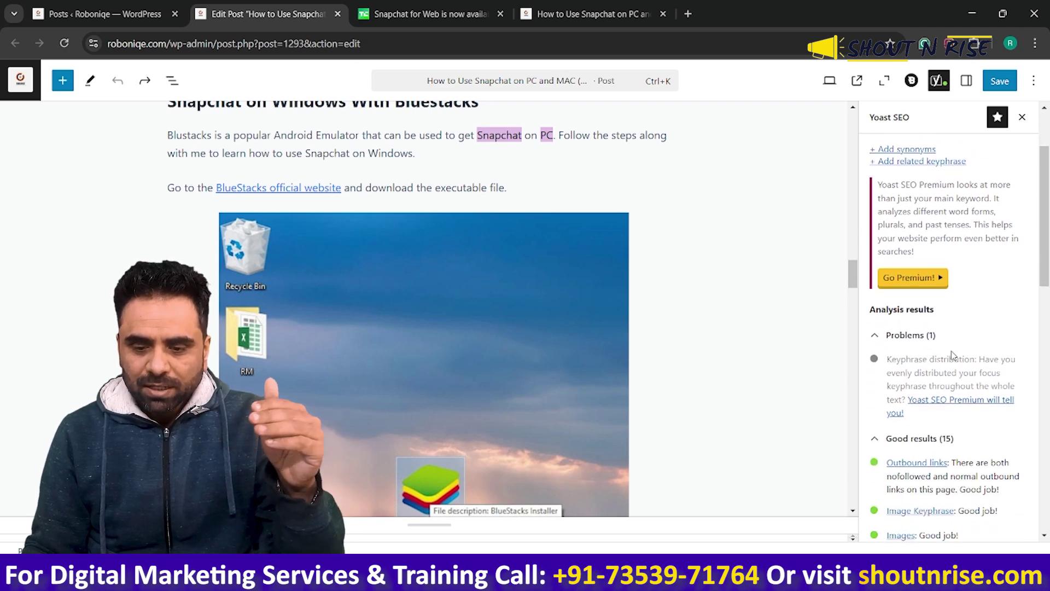
scroll(952, 351, "up", 1)
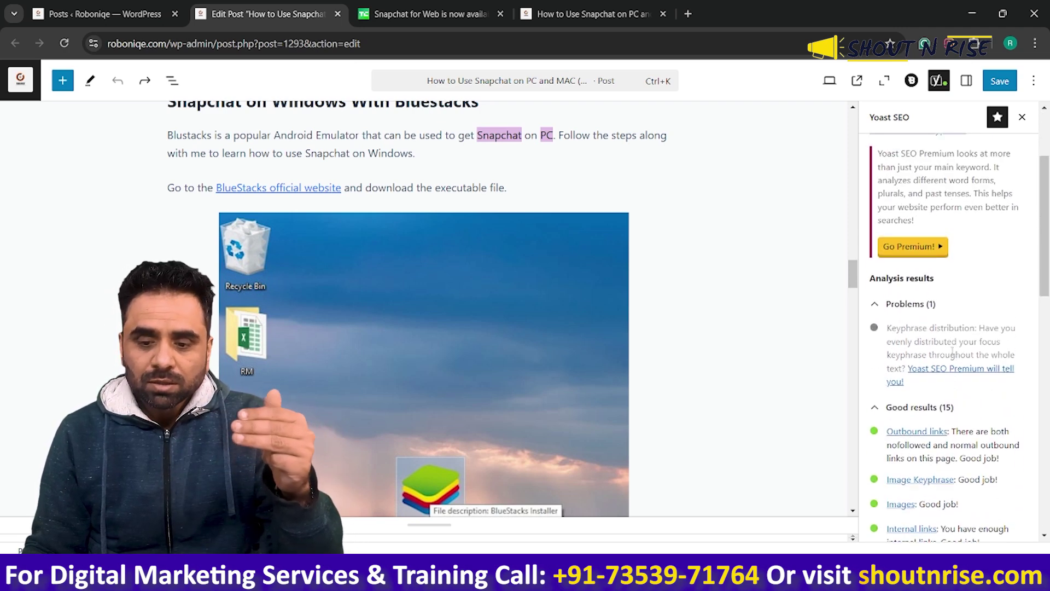
Step: Examine the page type and article type options in the Schema settings, keeping Default for Posts (Web Page) and Default for Posts (Article)
scroll(952, 352, "down", 15)
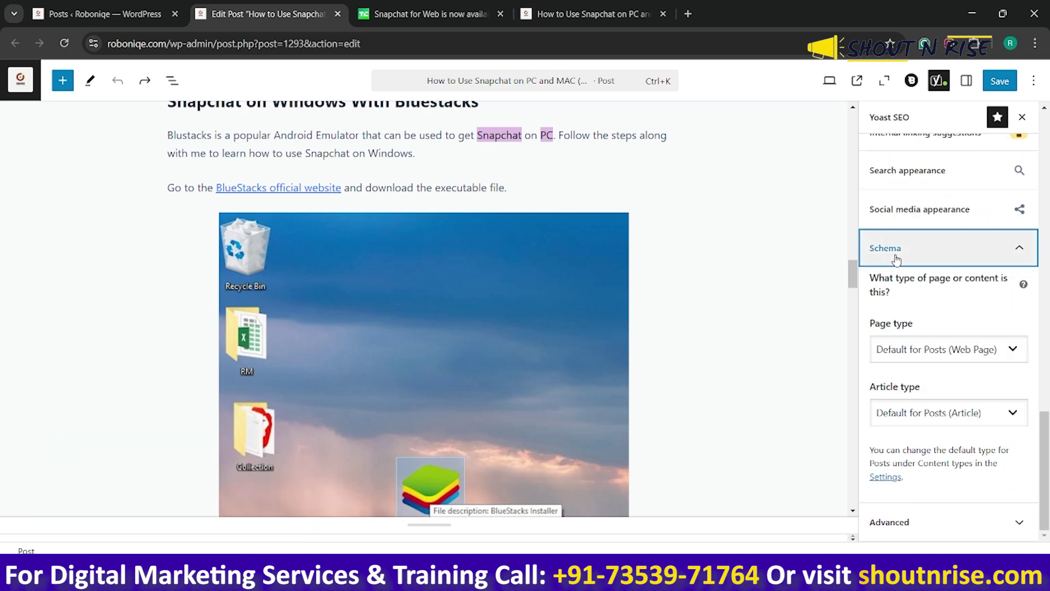
left_click(946, 354)
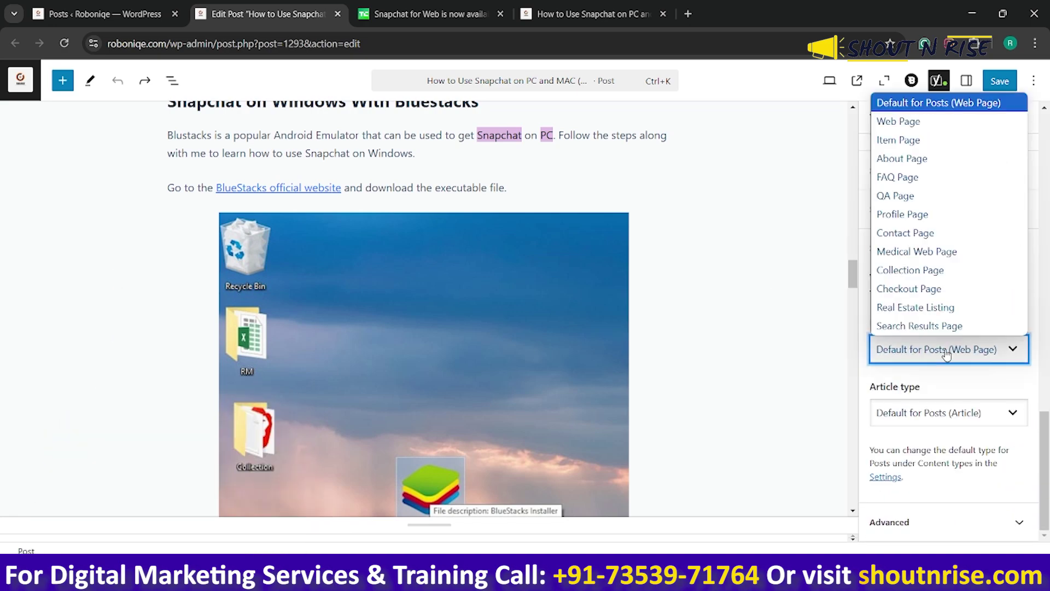
left_click(948, 109)
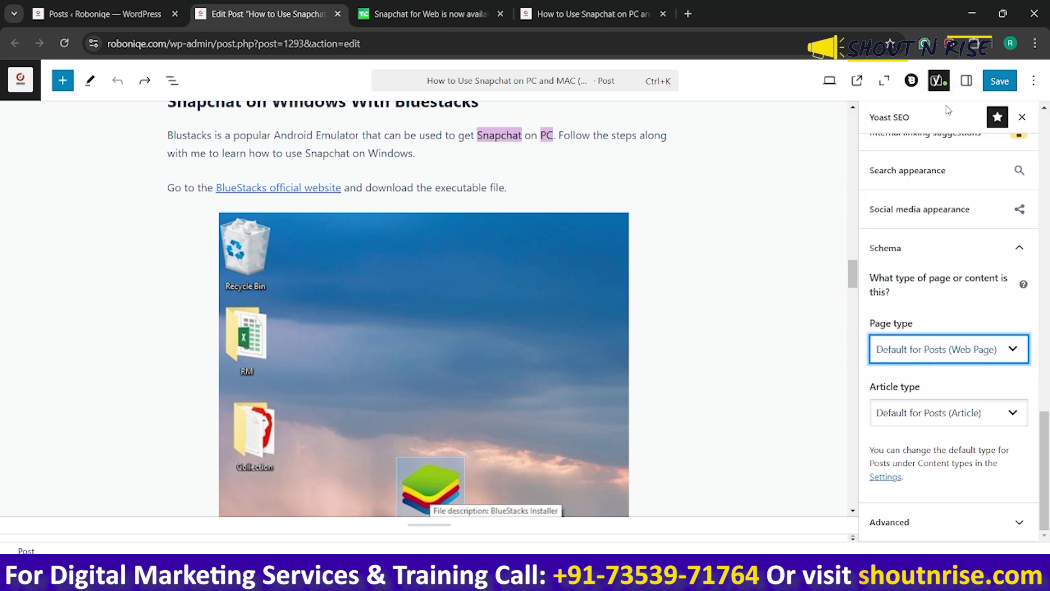
left_click(942, 413)
left_click(958, 203)
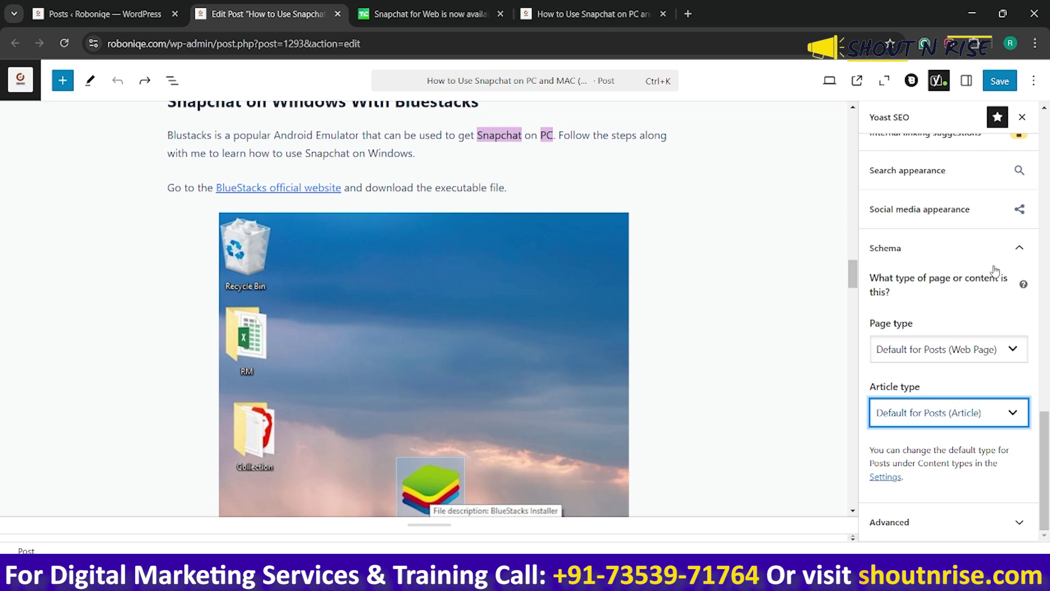
left_click(979, 350)
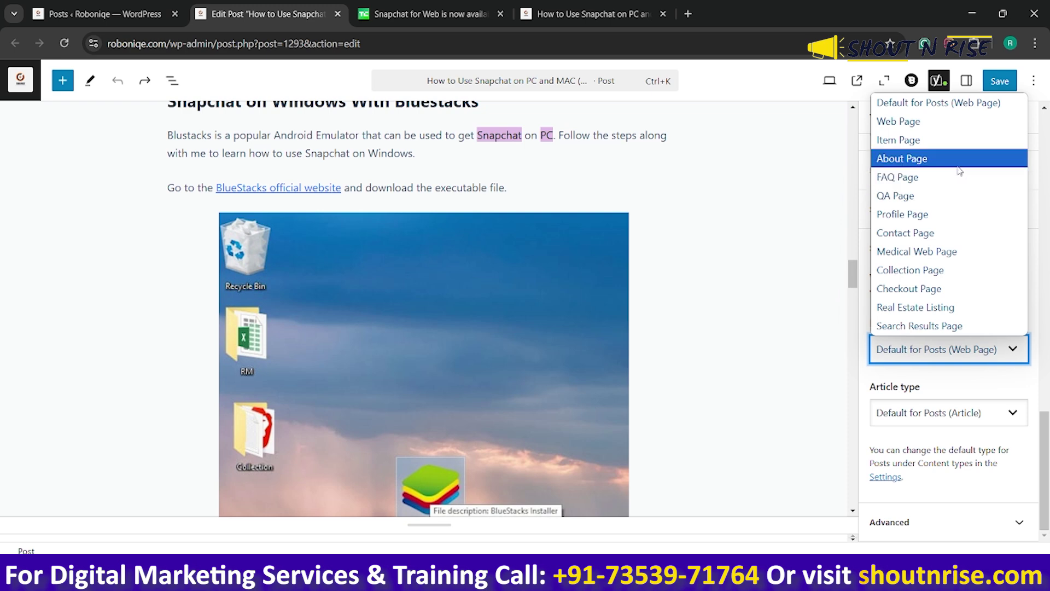
left_click(793, 246)
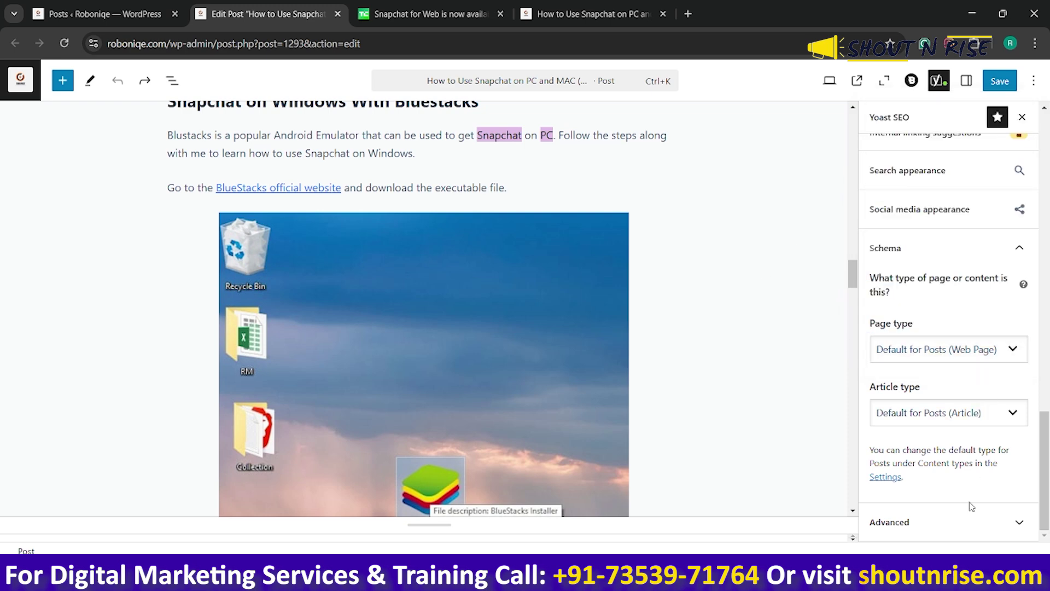
Step: Review the Advanced settings for search result visibility, link following, meta robots and canonical URL, and collapse the section
left_click(972, 519)
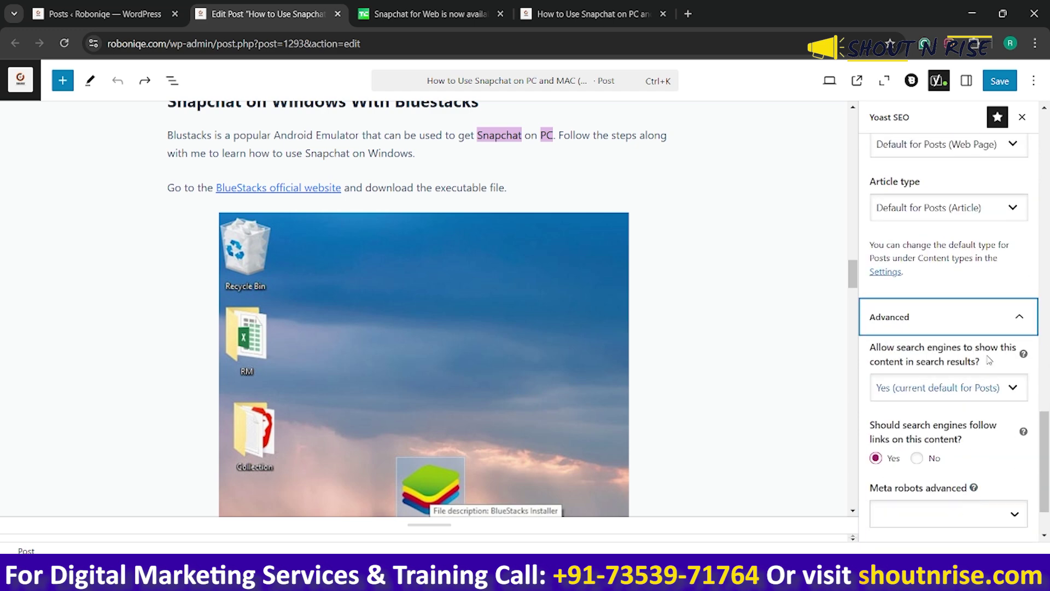
scroll(993, 314, "down", 2)
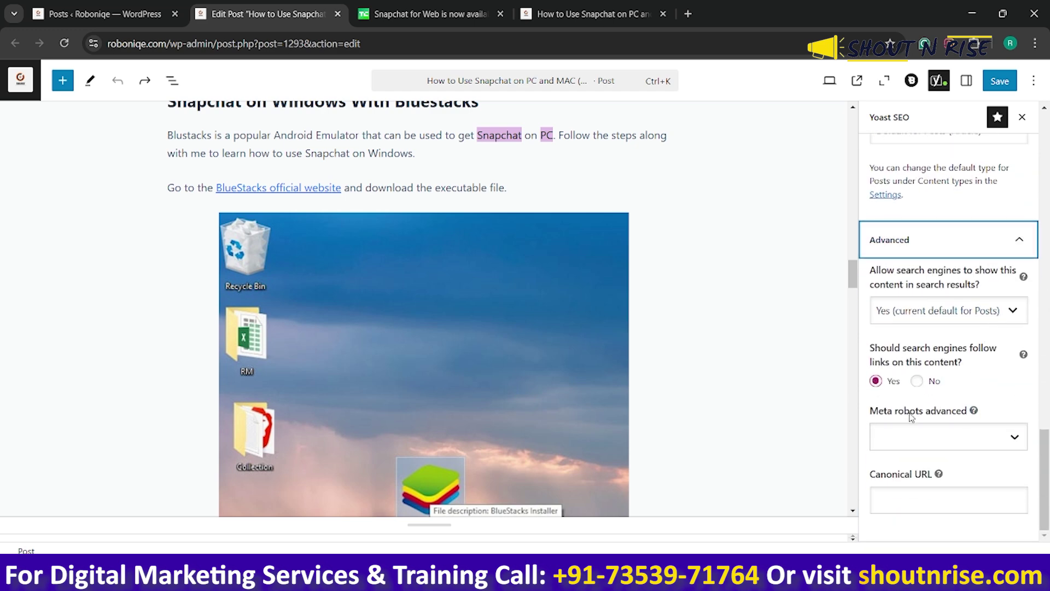
scroll(911, 416, "up", 5)
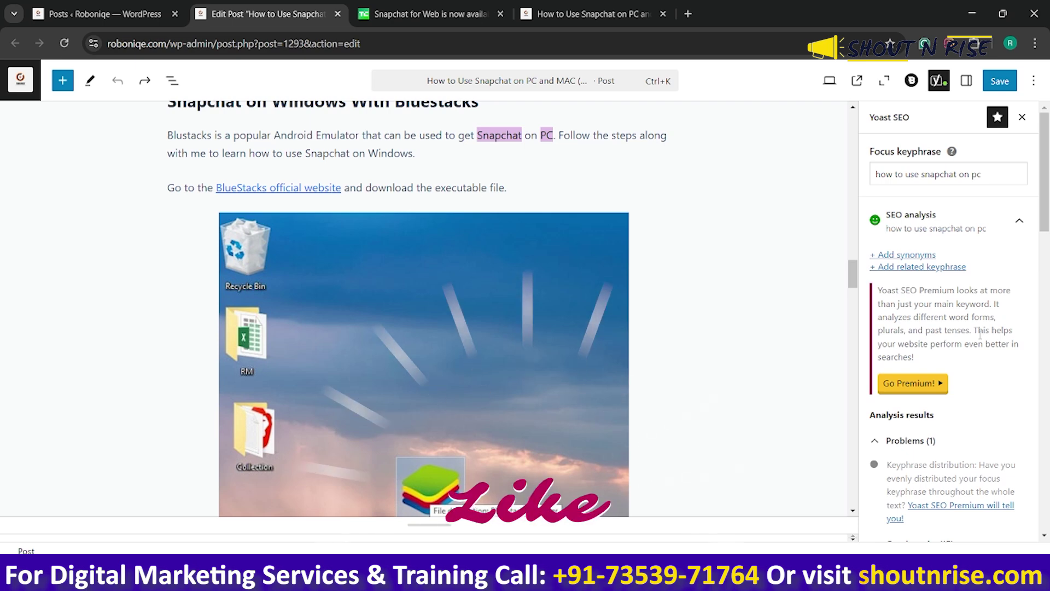
scroll(979, 328, "down", 10)
scroll(972, 303, "down", 10)
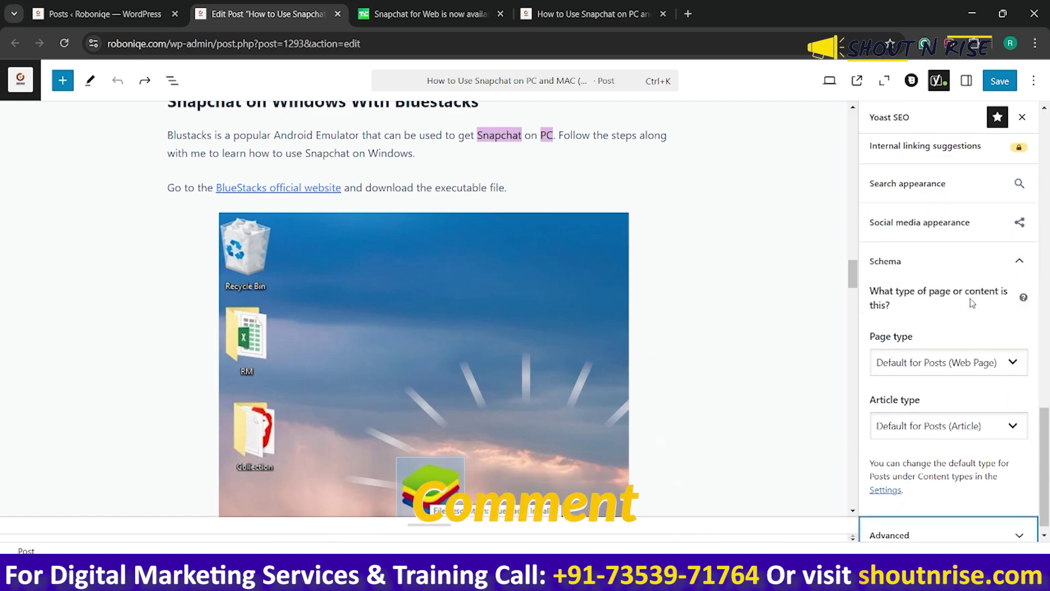
scroll(972, 303, "up", 10)
scroll(972, 302, "up", 15)
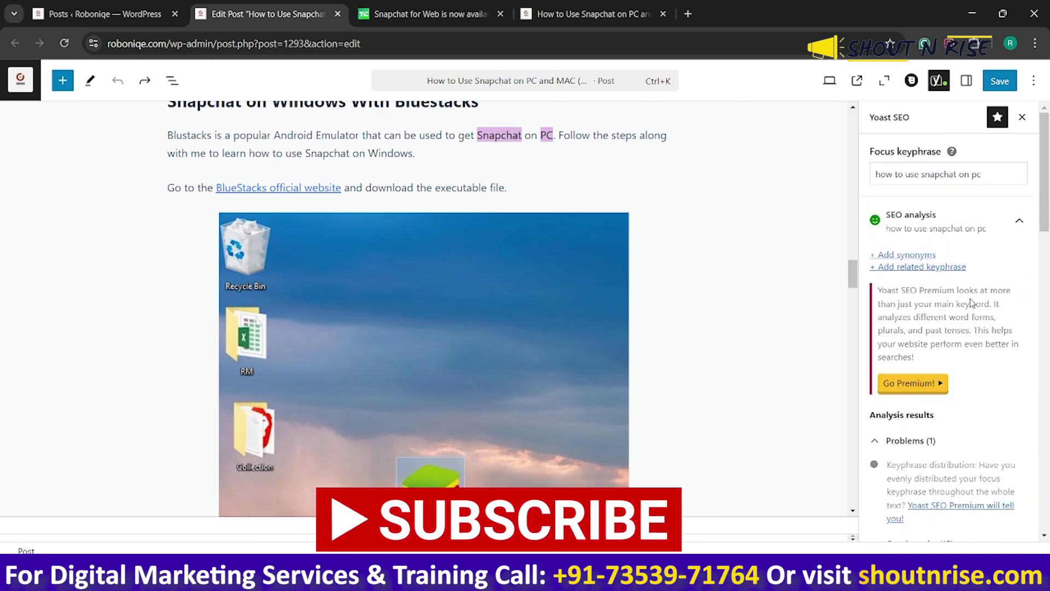